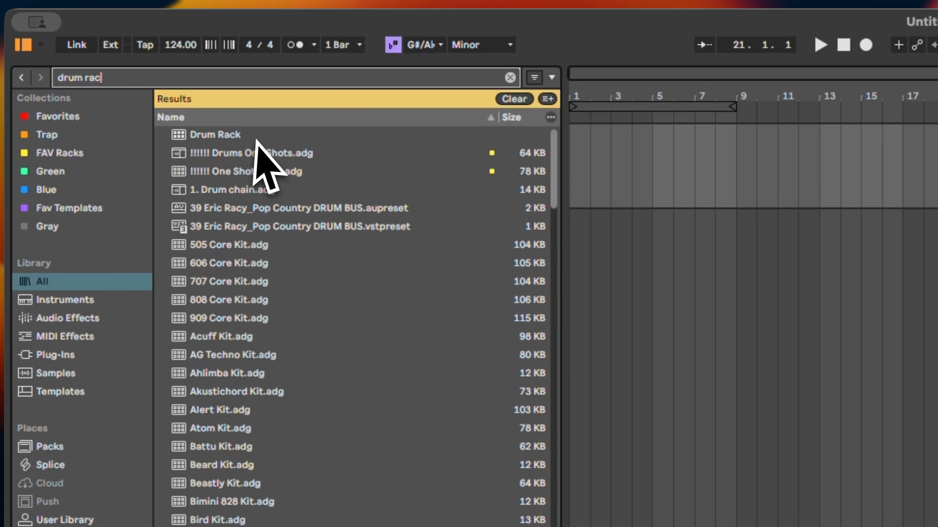
Add the empty Drum Rack from the search results to the MIDI track and clear the browser search.
{"action": "left_click", "coordinate": [244, 137]}
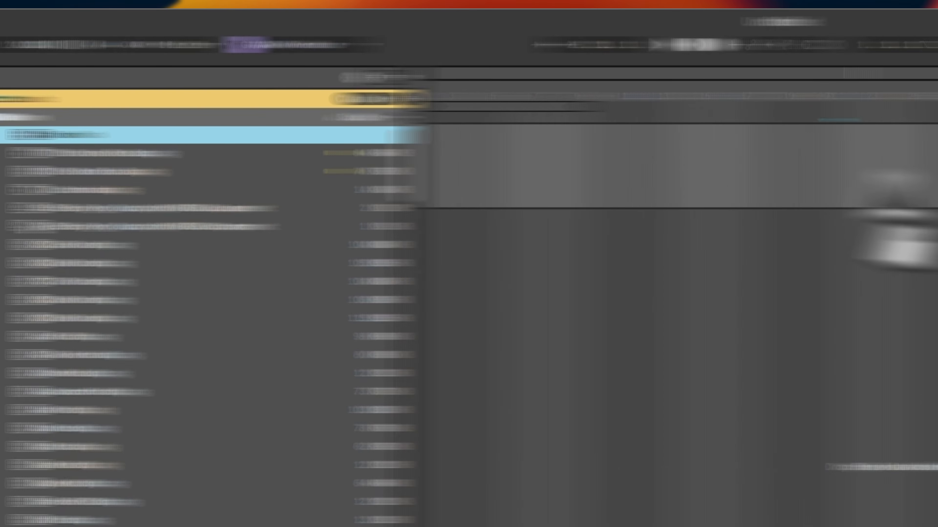
{"action": "left_click_drag", "start_coordinate": [889, 177], "coordinate": [676, 107]}
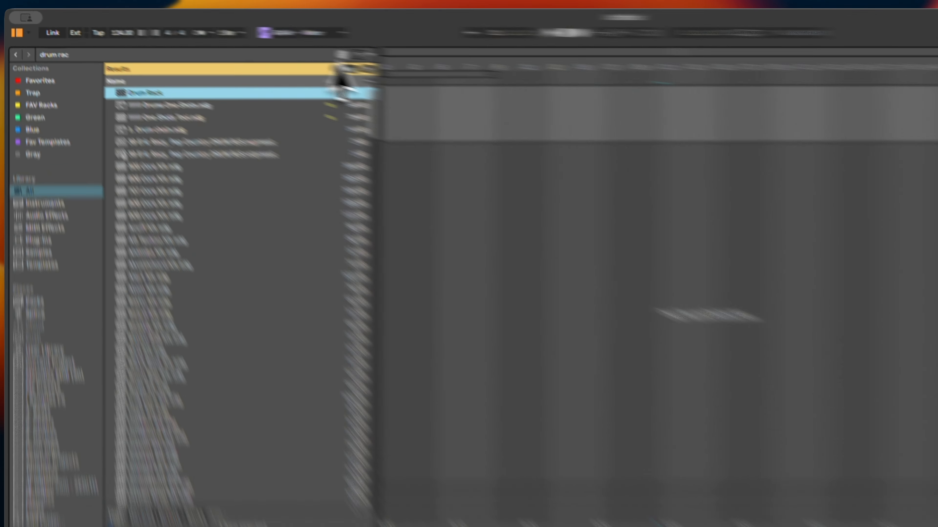
{"action": "left_click", "coordinate": [257, 43]}
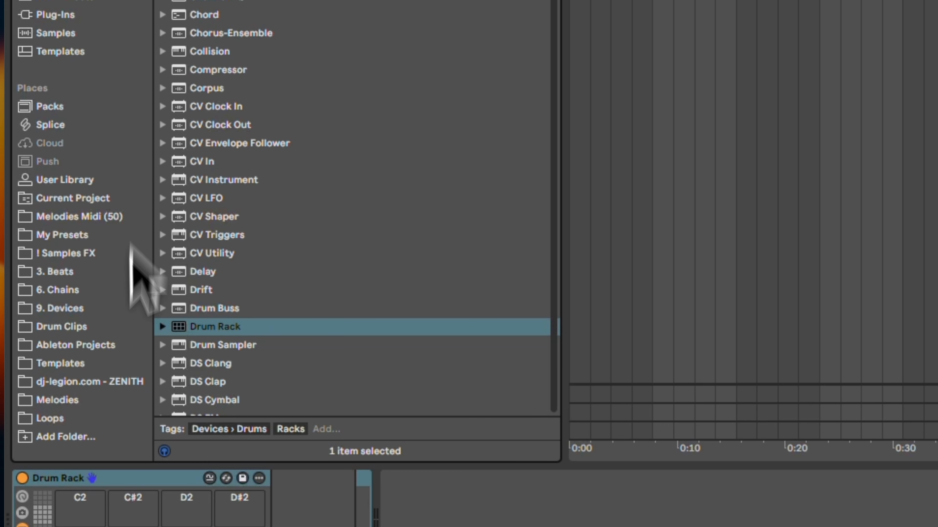
Browse the installed Packs and expand the Core Library down to the contents of its Samples folder.
{"action": "left_click", "coordinate": [65, 437]}
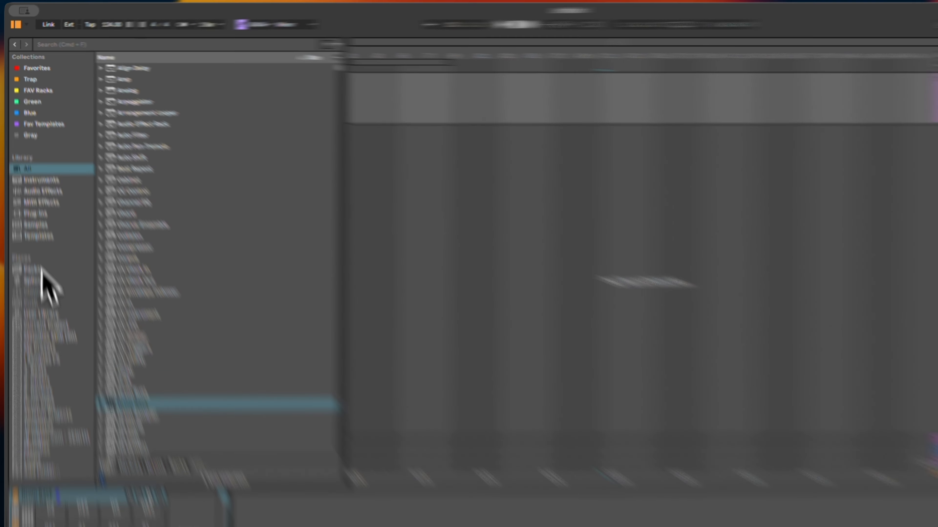
{"action": "left_click", "coordinate": [41, 269]}
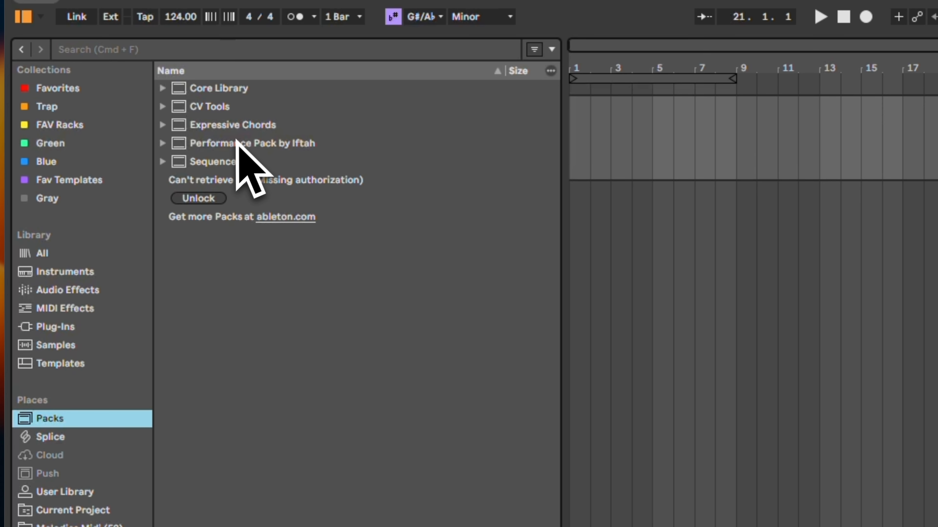
{"action": "key", "text": "Right"}
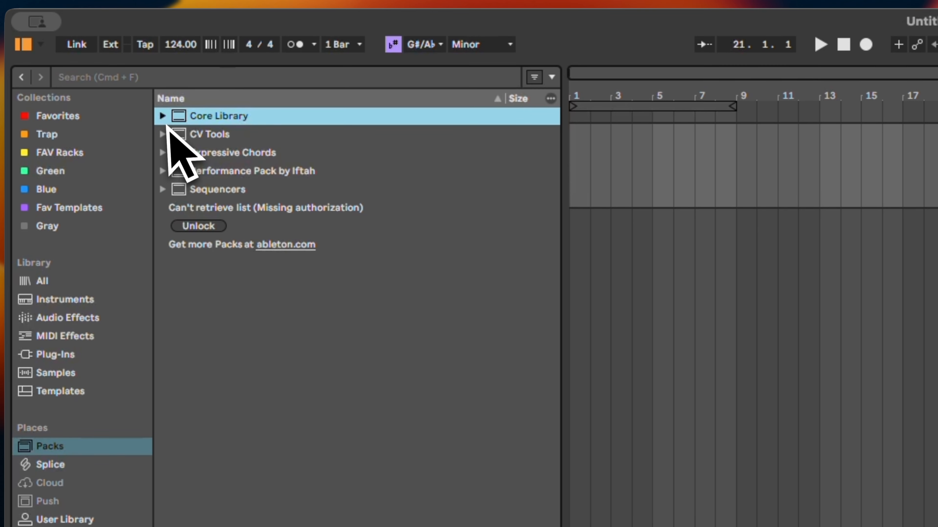
{"action": "key", "text": "Right"}
{"action": "left_click", "coordinate": [248, 211]}
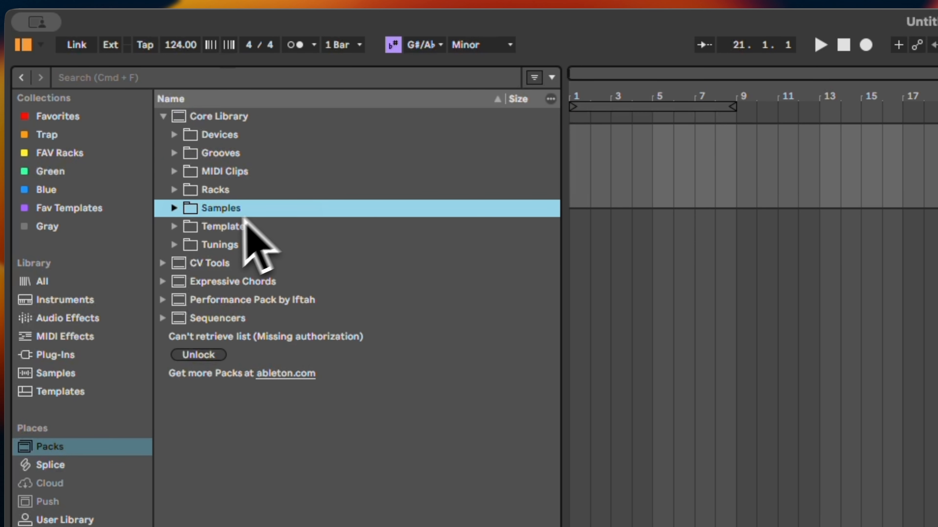
{"action": "left_click", "coordinate": [175, 209]}
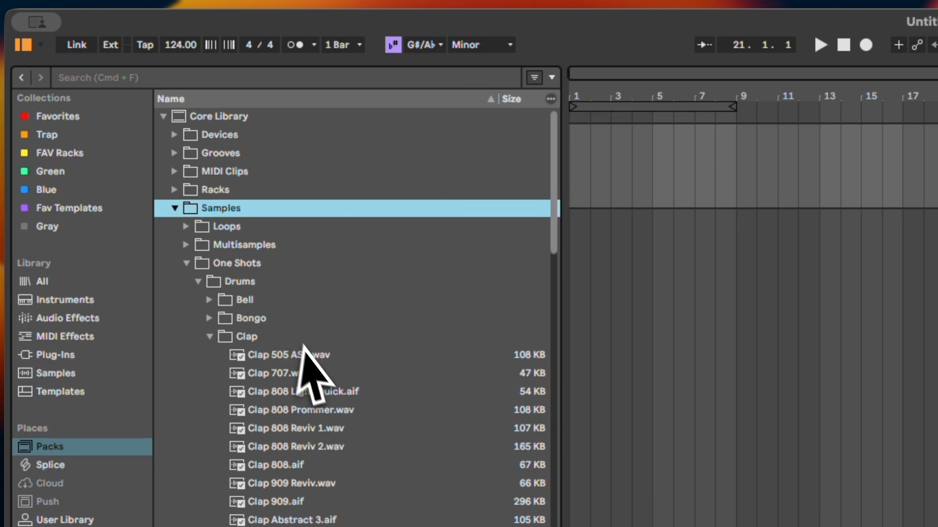
Expand One Shots and Drums, collapse the Clap folder, and open the Kick folder.
{"action": "left_click", "coordinate": [195, 265]}
{"action": "left_click", "coordinate": [195, 265]}
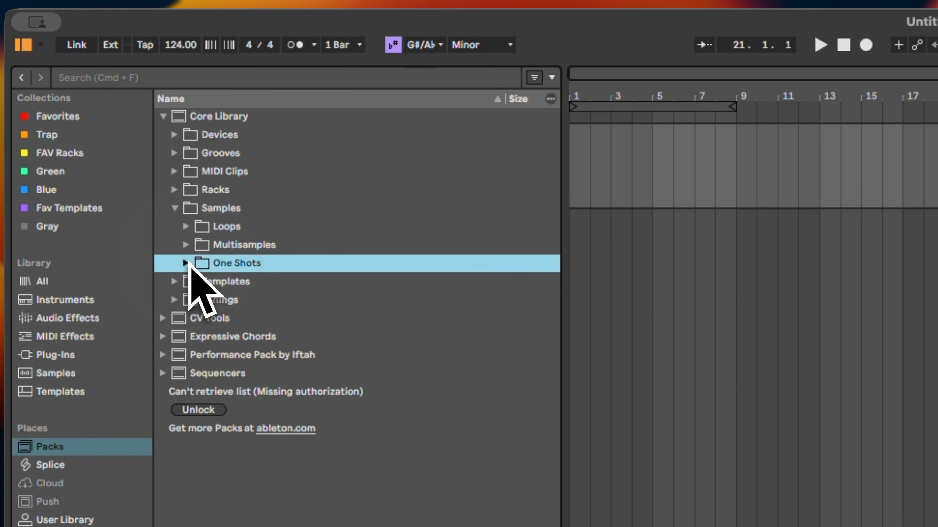
{"action": "left_click", "coordinate": [194, 266]}
{"action": "left_click", "coordinate": [212, 285]}
{"action": "left_click", "coordinate": [213, 286]}
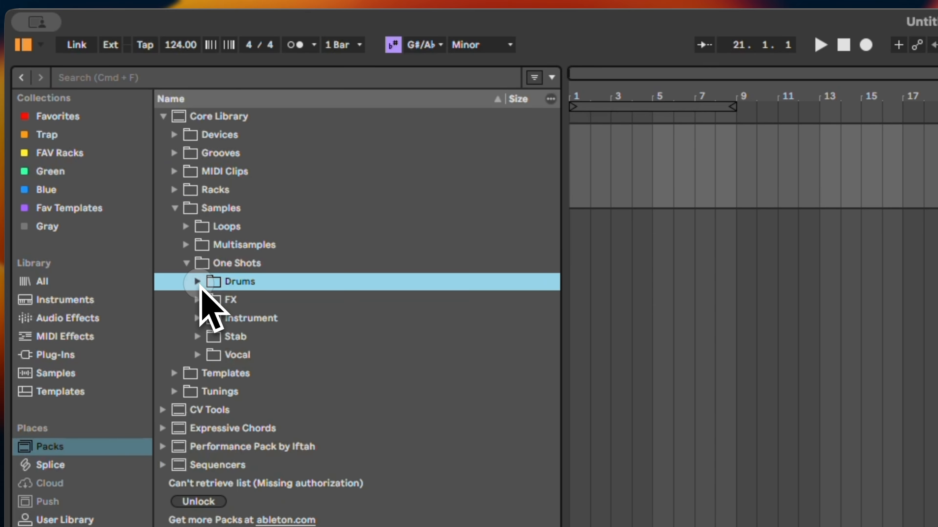
{"action": "left_click", "coordinate": [213, 286]}
{"action": "left_click", "coordinate": [251, 339]}
{"action": "left_click", "coordinate": [211, 338]}
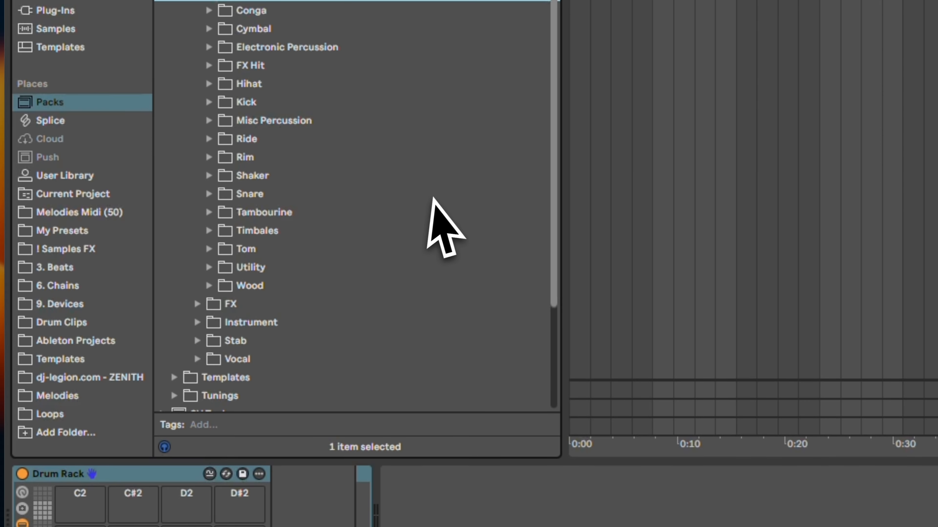
{"action": "left_click", "coordinate": [258, 108]}
{"action": "left_click", "coordinate": [209, 107]}
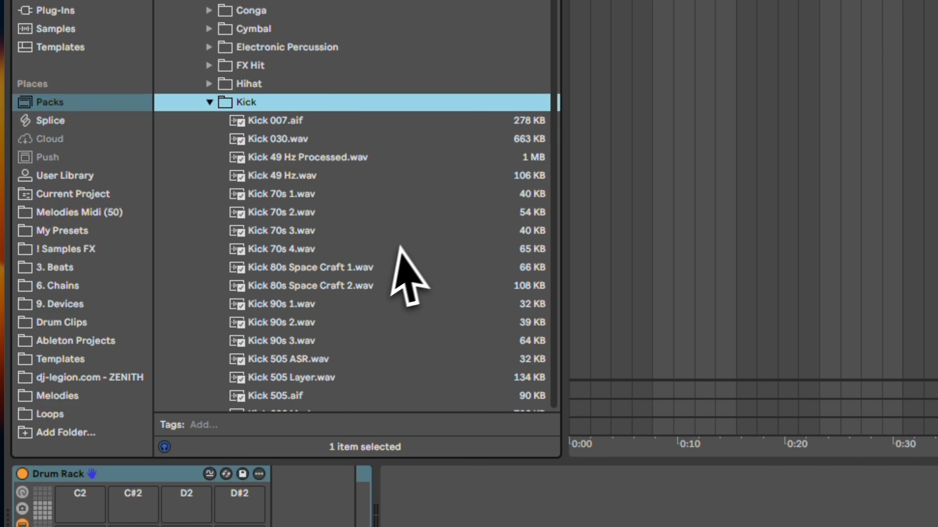
Audition several 808 and 909 kick samples in the Kick folder, ending on Kick 909 ES.wav.
{"action": "scroll", "coordinate": [386, 272], "scroll_direction": "down", "scroll_amount": 10}
{"action": "left_click", "coordinate": [382, 227]}
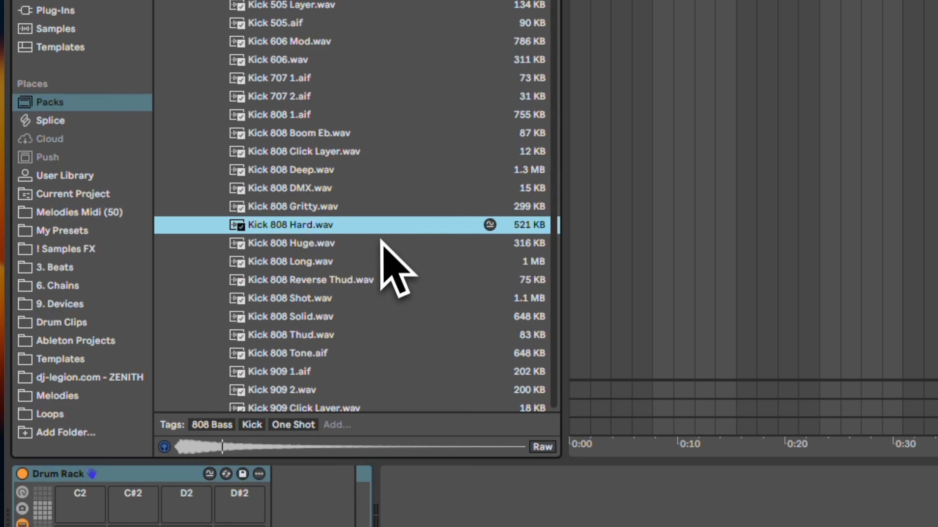
{"action": "left_click", "coordinate": [381, 247]}
{"action": "left_click", "coordinate": [380, 316]}
{"action": "scroll", "coordinate": [383, 293], "scroll_direction": "down", "scroll_amount": 5}
{"action": "scroll", "coordinate": [382, 294], "scroll_direction": "down", "scroll_amount": 2}
{"action": "left_click", "coordinate": [385, 264]}
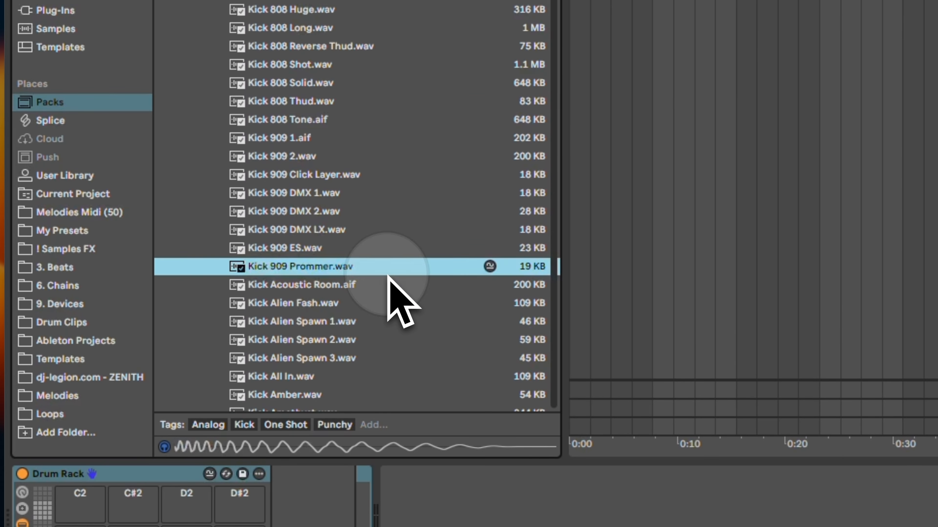
{"action": "left_click", "coordinate": [388, 250]}
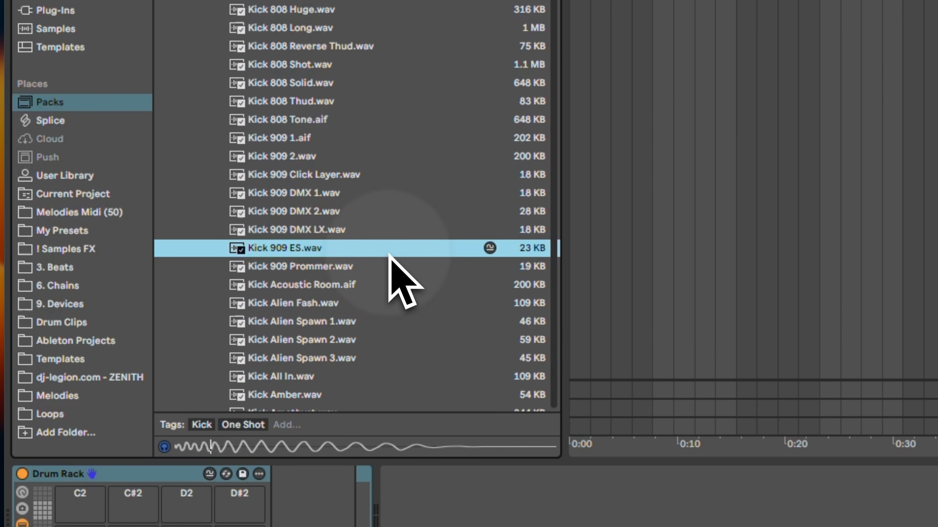
{"action": "left_click", "coordinate": [394, 233]}
{"action": "left_click", "coordinate": [382, 250]}
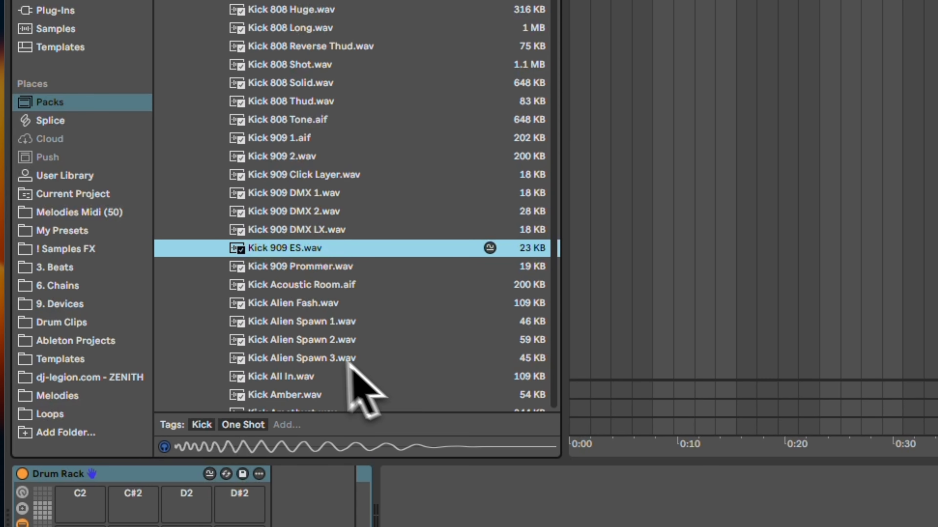
Load Kick 909 ES.wav onto Drum Rack pad C1 and play the pad several times.
{"action": "left_click_drag", "start_coordinate": [280, 251], "coordinate": [76, 526]}
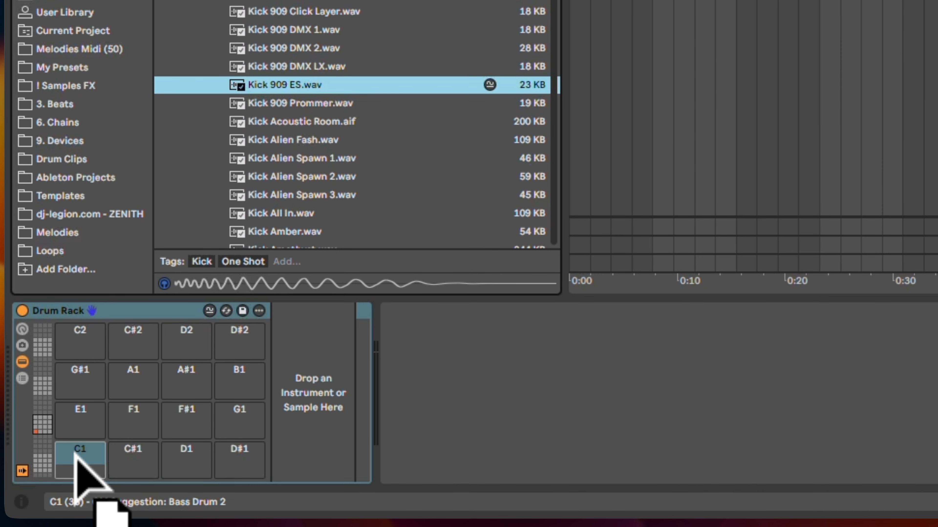
{"action": "left_click_drag", "start_coordinate": [76, 456], "coordinate": [78, 459]}
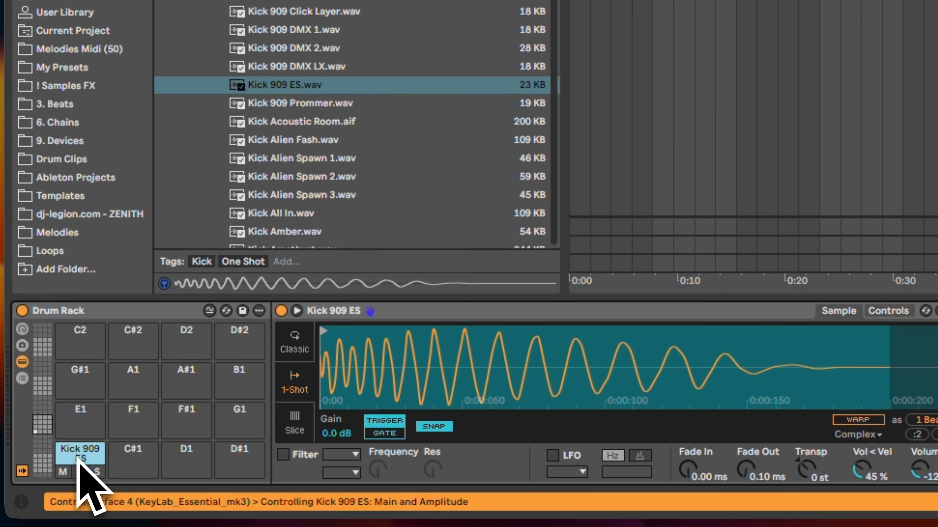
{"action": "left_click", "coordinate": [82, 473]}
{"action": "left_click", "coordinate": [82, 473]}
{"action": "left_click", "coordinate": [82, 473]}
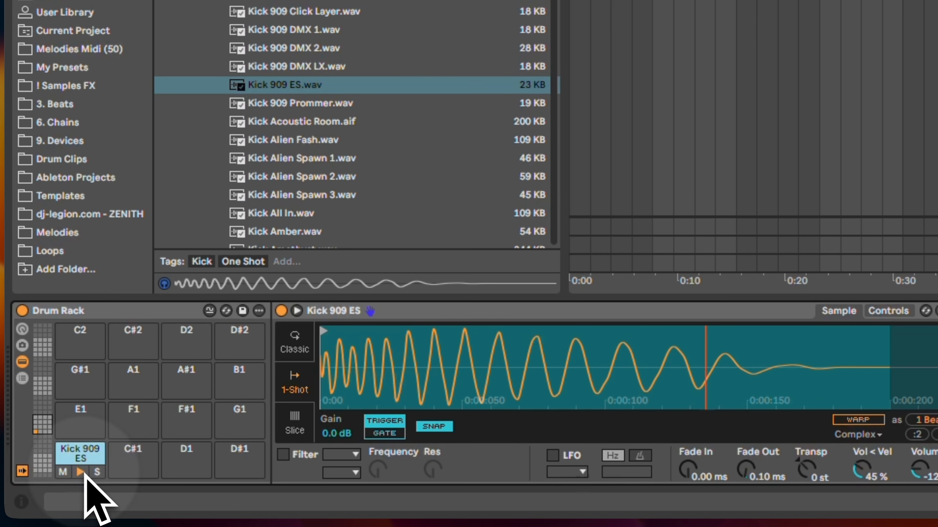
{"action": "left_click", "coordinate": [82, 472]}
{"action": "left_click", "coordinate": [82, 473]}
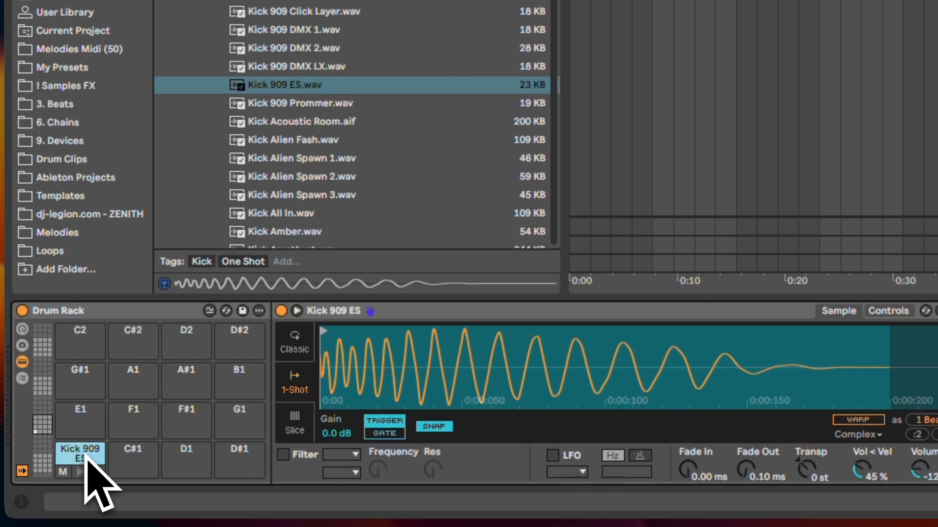
Switch from the Kick folder to the Clap folder and load Clap 909.aif onto Drum Rack pad C#1.
{"action": "scroll", "coordinate": [325, 258], "scroll_direction": "up", "scroll_amount": 12}
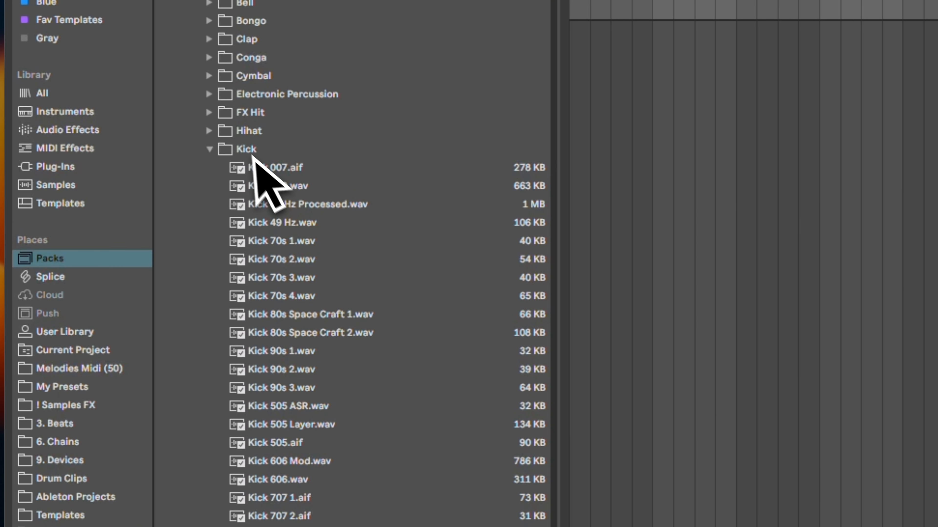
{"action": "left_click", "coordinate": [209, 149]}
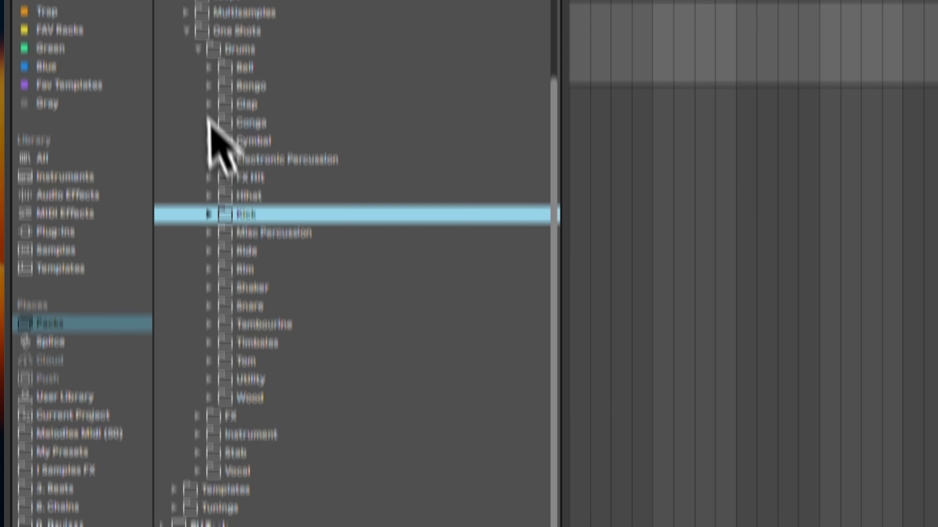
{"action": "left_click", "coordinate": [209, 104]}
{"action": "left_click", "coordinate": [387, 274]}
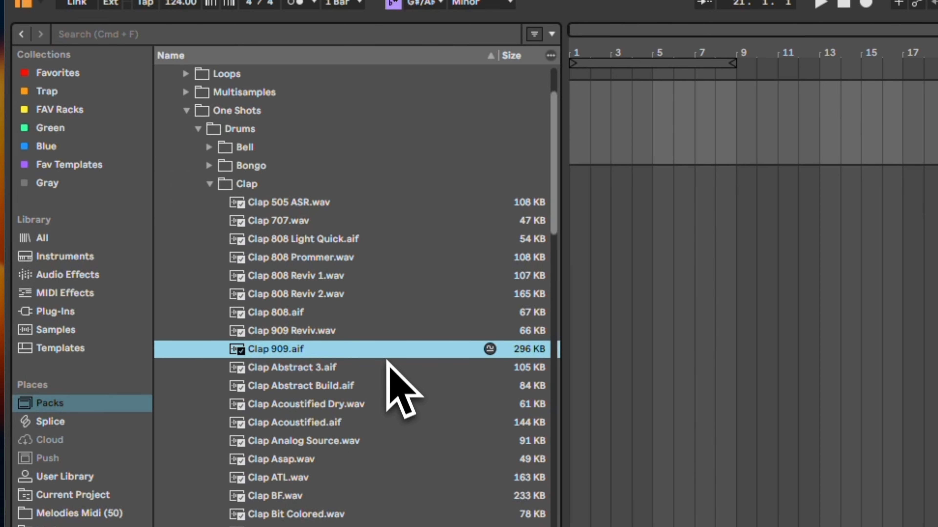
{"action": "left_click", "coordinate": [398, 374]}
{"action": "left_click", "coordinate": [392, 353]}
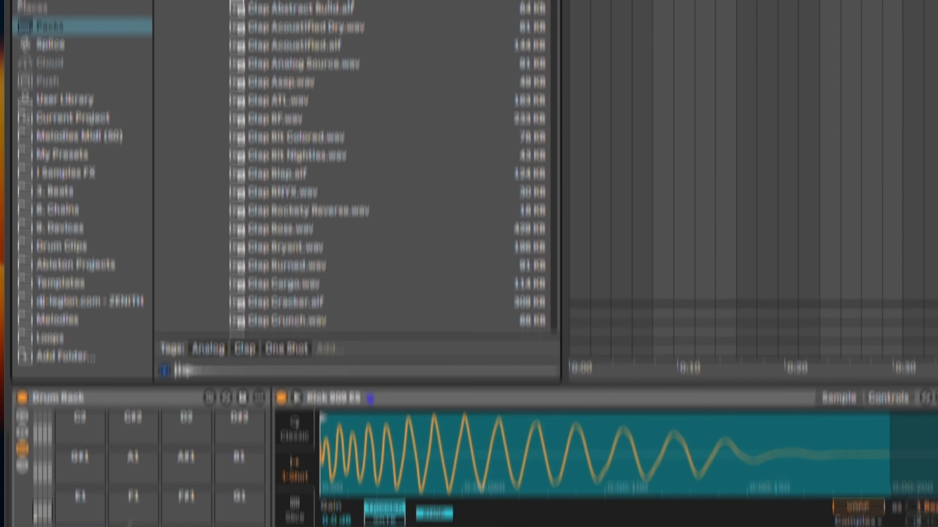
{"action": "left_click_drag", "start_coordinate": [129, 522], "coordinate": [132, 450]}
Switch from the Clap folder to the Hihat folder and audition the closed hi-hats, ending on Hihat Closed 707.aif.
{"action": "left_click", "coordinate": [209, 118]}
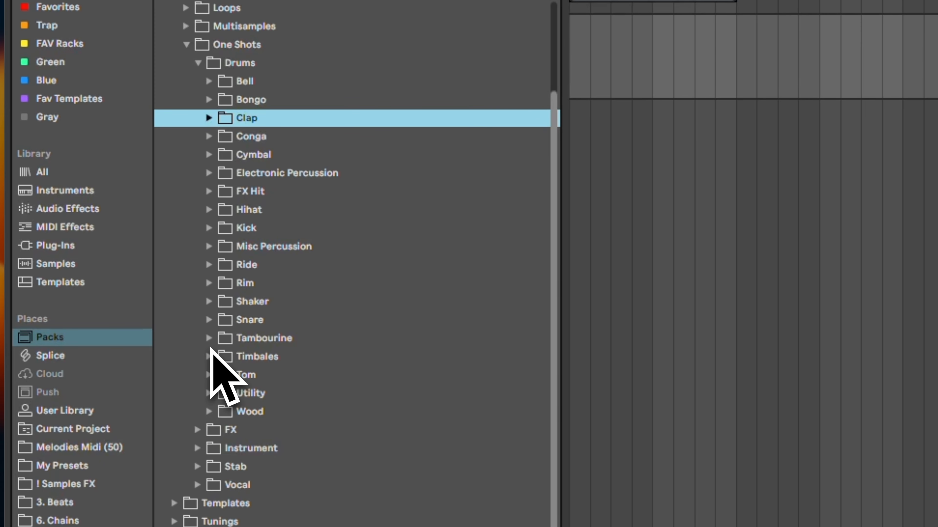
{"action": "left_click", "coordinate": [209, 209]}
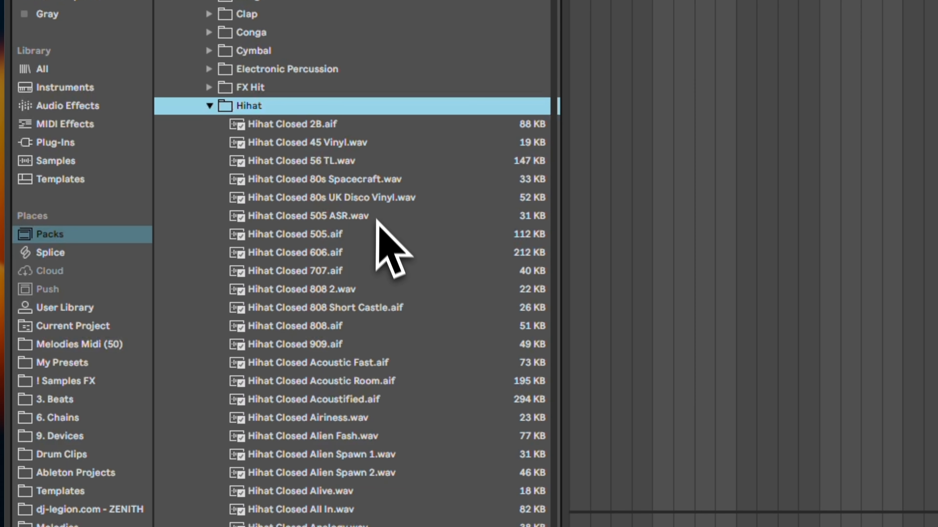
{"action": "left_click", "coordinate": [378, 235]}
{"action": "key", "text": "Down"}
{"action": "left_click", "coordinate": [388, 274]}
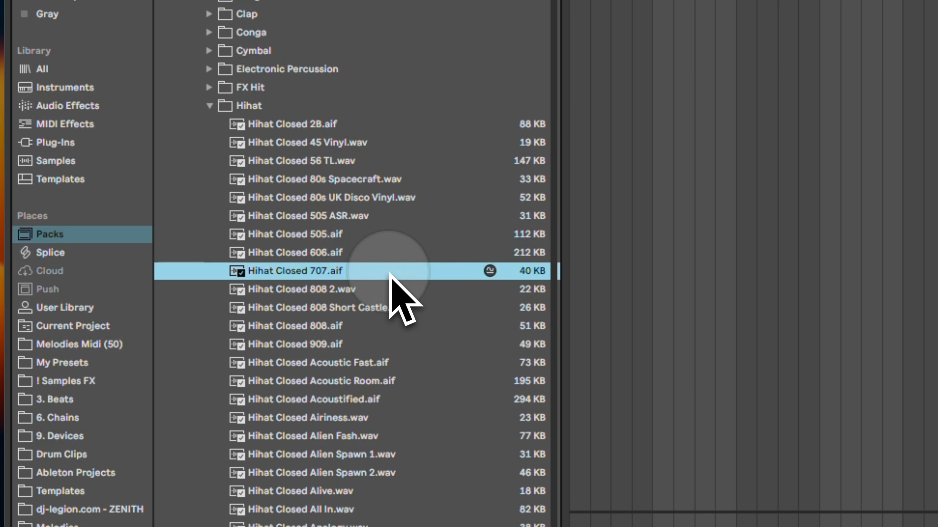
{"action": "left_click", "coordinate": [387, 292]}
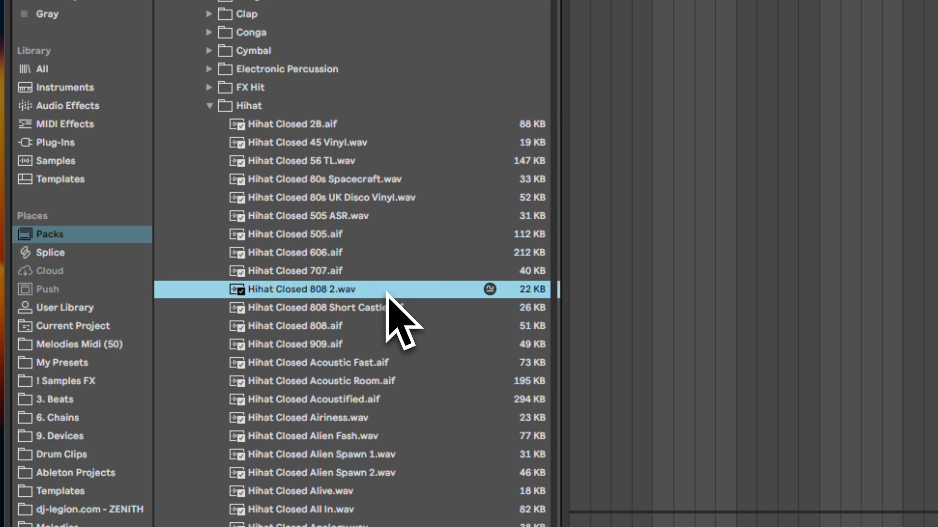
{"action": "left_click", "coordinate": [341, 330]}
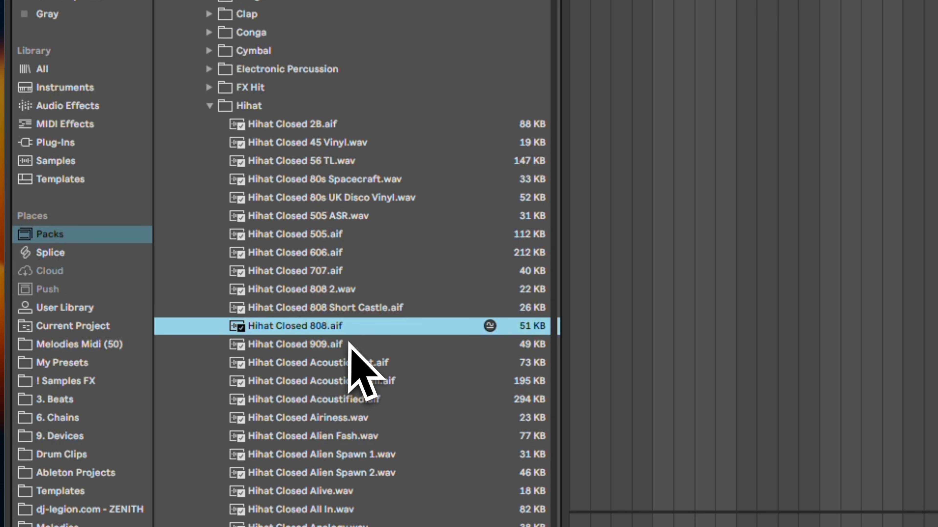
{"action": "left_click", "coordinate": [350, 345]}
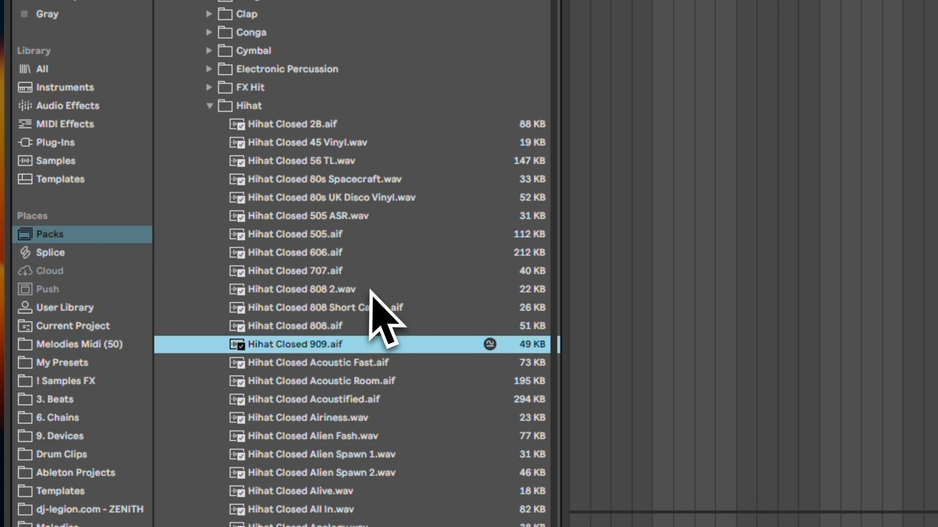
{"action": "left_click", "coordinate": [373, 292]}
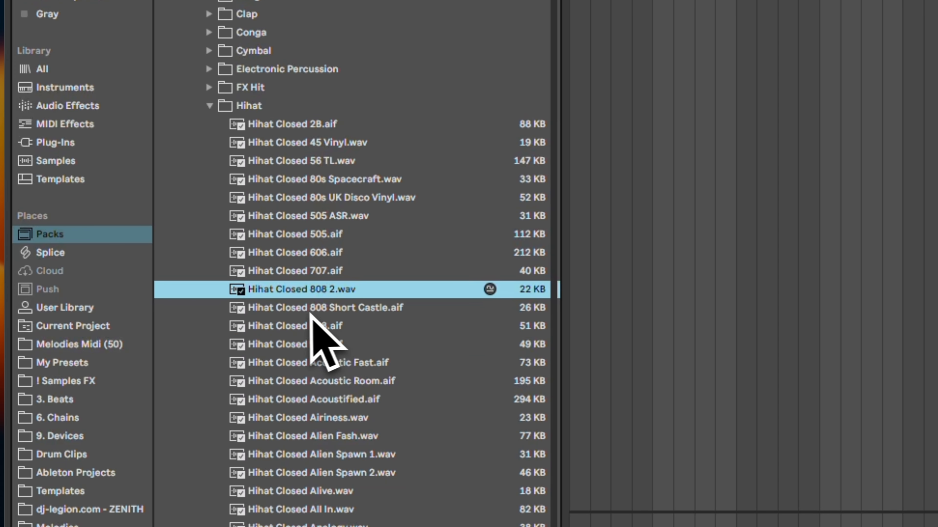
{"action": "left_click", "coordinate": [355, 275]}
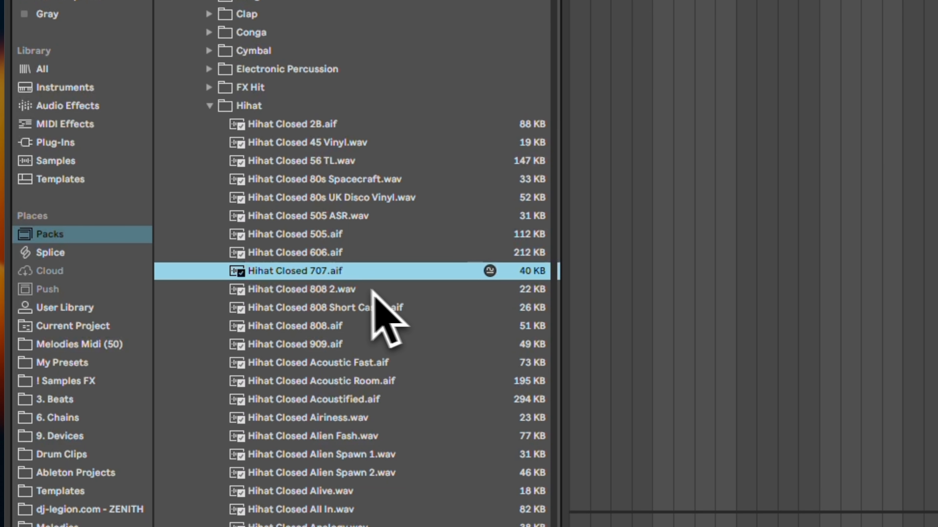
Load Hihat Closed 707.aif onto Drum Rack pad D1, play the pad, and collapse the Hihat folder.
{"action": "left_click_drag", "start_coordinate": [364, 276], "coordinate": [199, 458]}
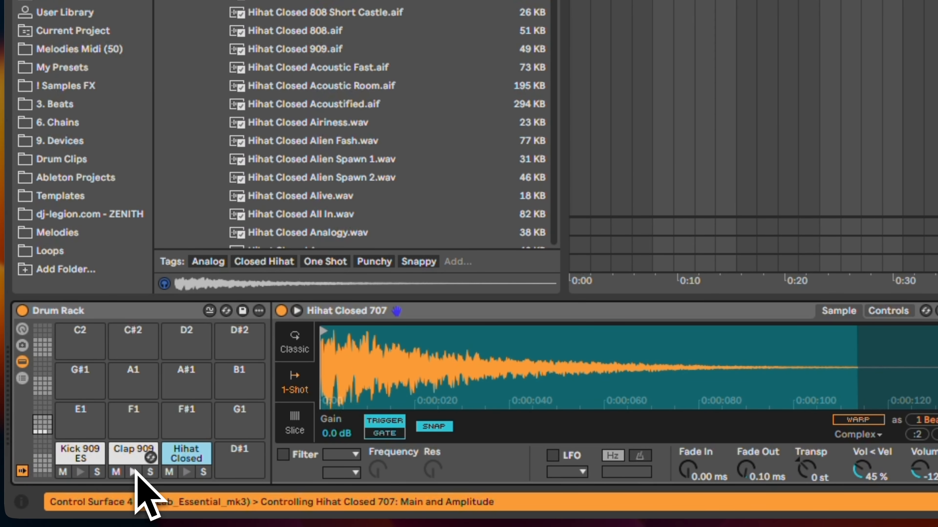
{"action": "left_click", "coordinate": [186, 472]}
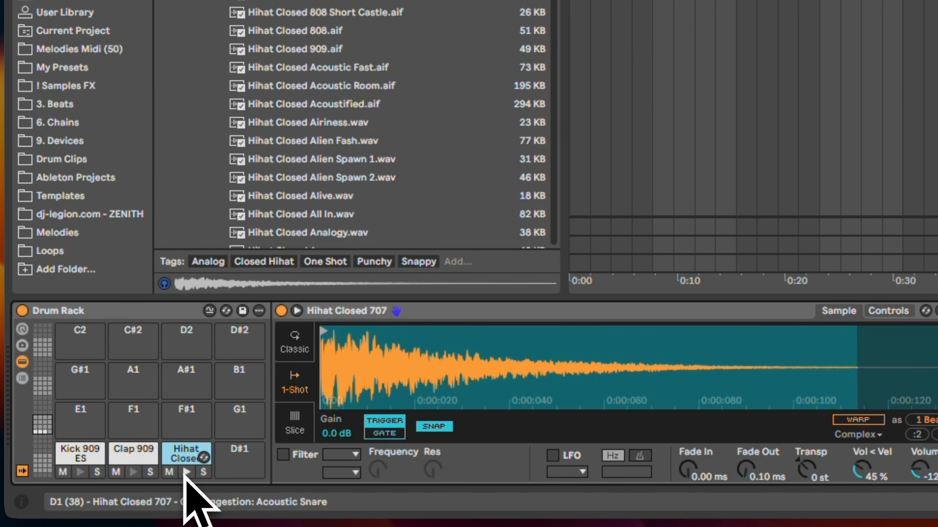
{"action": "key", "text": "Left"}
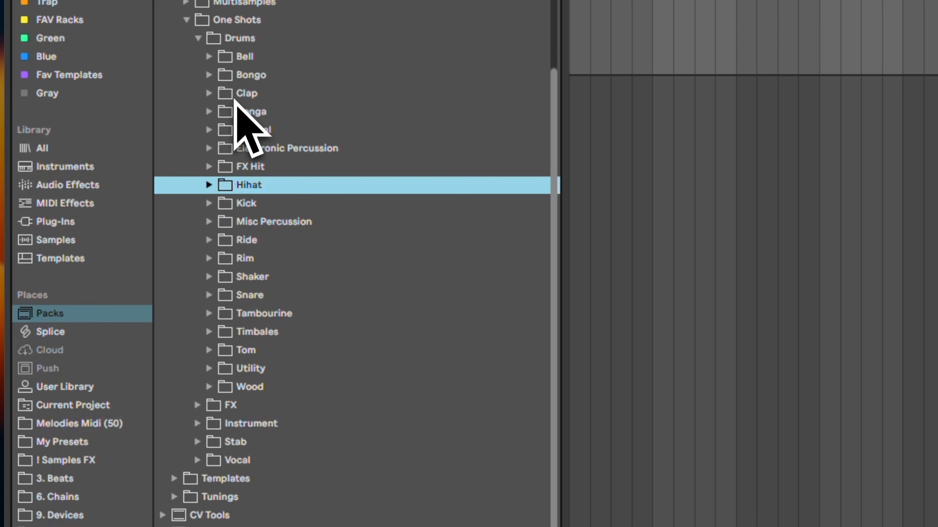
Look through the closed hi-hat samples in the Hihat folder and collapse the folder again.
{"action": "left_click", "coordinate": [209, 184]}
{"action": "scroll", "coordinate": [314, 399], "scroll_direction": "down", "scroll_amount": 10}
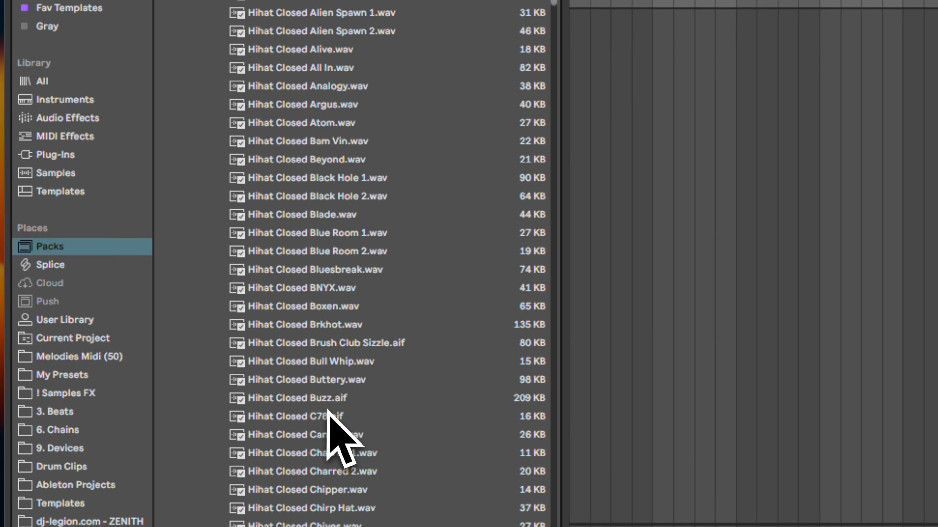
{"action": "scroll", "coordinate": [327, 410], "scroll_direction": "down", "scroll_amount": 11}
{"action": "scroll", "coordinate": [327, 410], "scroll_direction": "up", "scroll_amount": 6}
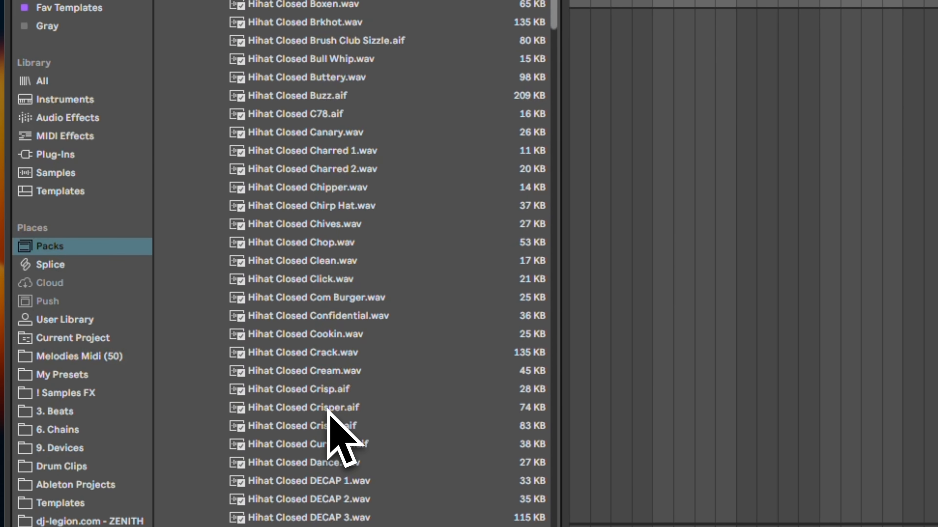
{"action": "scroll", "coordinate": [325, 399], "scroll_direction": "up", "scroll_amount": 10}
{"action": "left_click", "coordinate": [209, 228]}
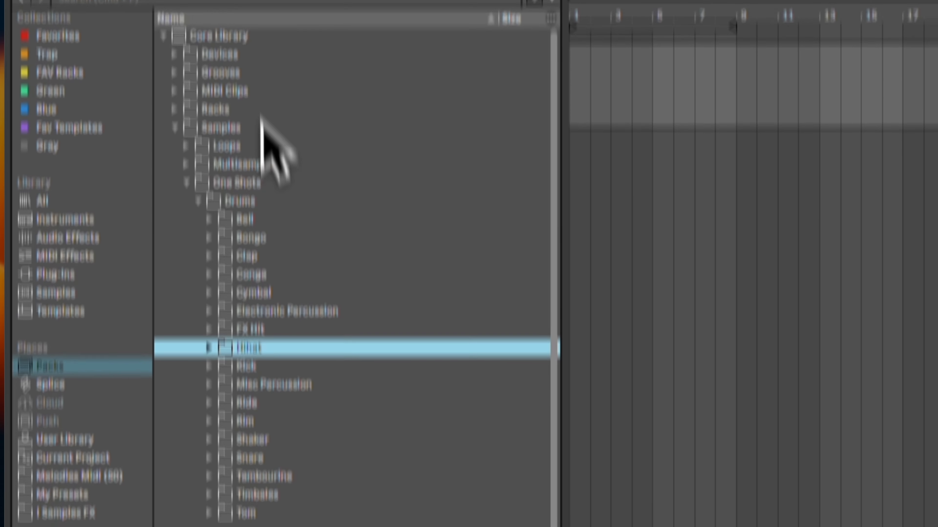
Search the Packs for "cras" and expand the Cymbal folder in the results.
{"action": "left_click", "coordinate": [253, 77]}
{"action": "type", "text": "cr"}
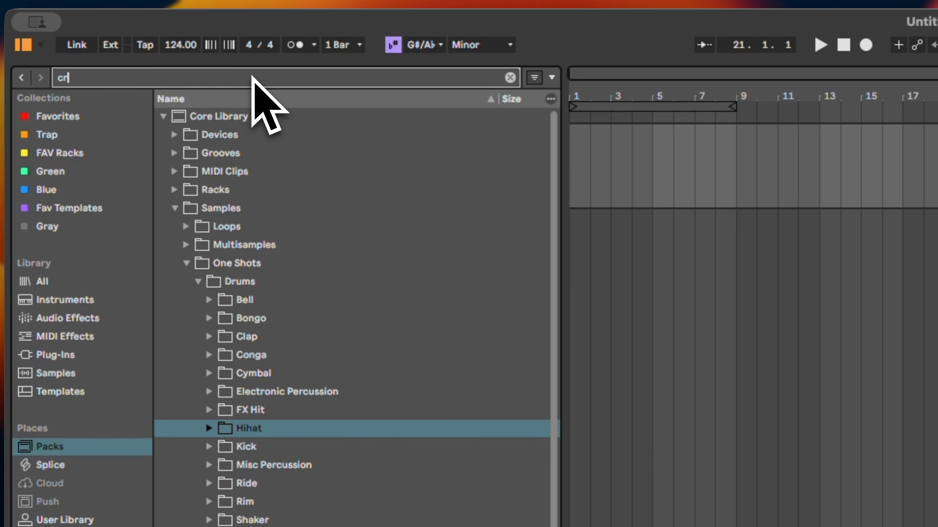
{"action": "type", "text": "us"}
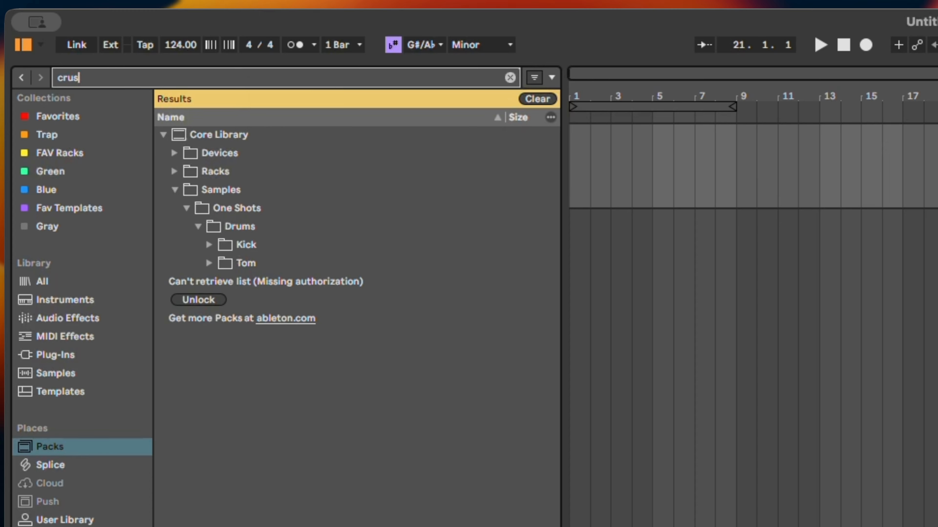
{"action": "key", "text": "BackSpace"}
{"action": "key", "text": "BackSpace"}
{"action": "type", "text": "as"}
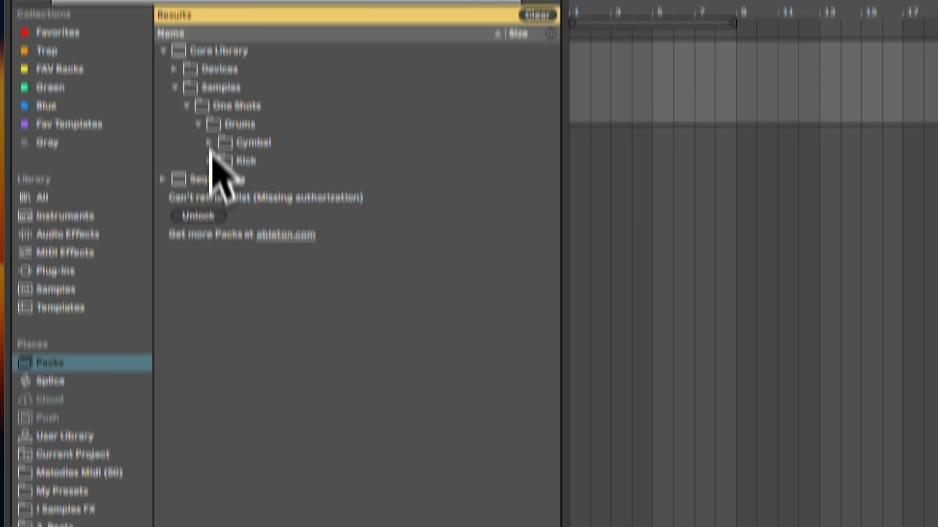
{"action": "left_click", "coordinate": [210, 227]}
Audition a range of crash samples in the Cymbal folder, from Crash 505.aif through Crash DMX.wav.
{"action": "left_click", "coordinate": [358, 129]}
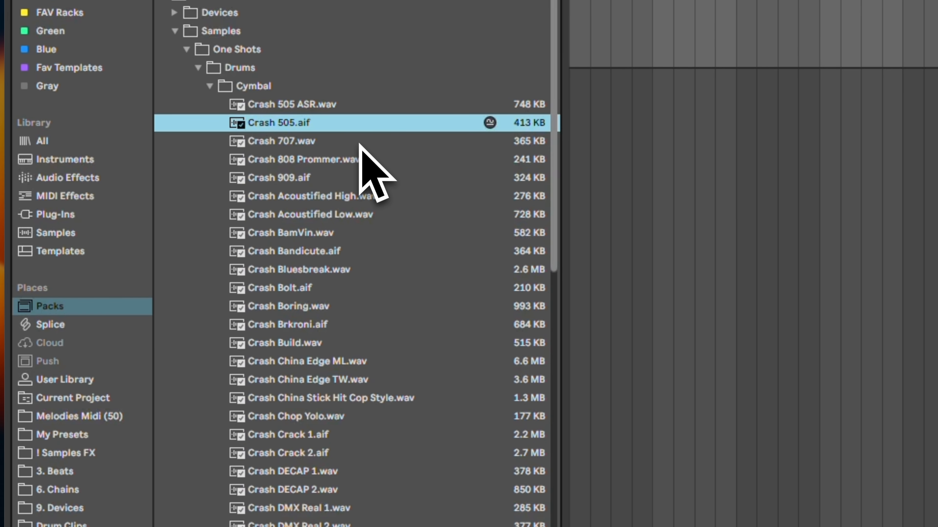
{"action": "key", "text": "Down"}
{"action": "key", "text": "Down"}
{"action": "key", "text": "Down"}
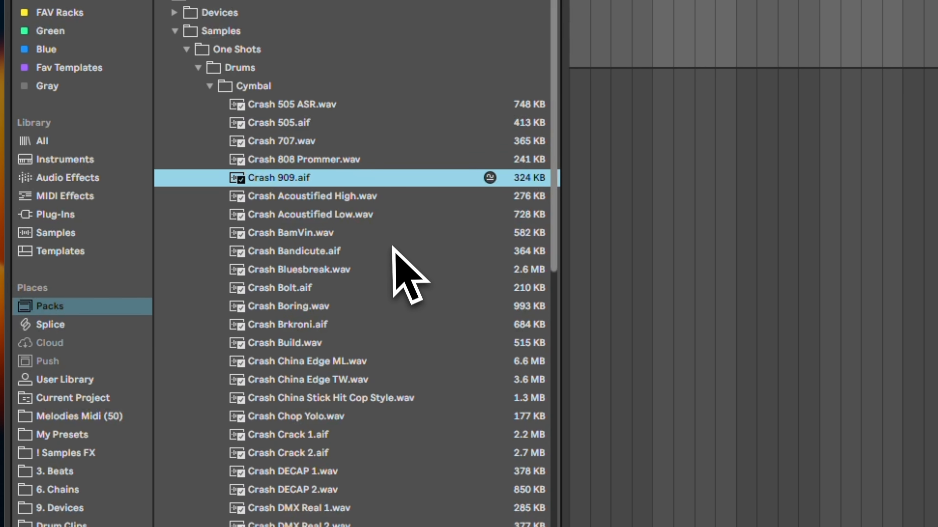
{"action": "left_click", "coordinate": [375, 233]}
{"action": "left_click", "coordinate": [406, 287]}
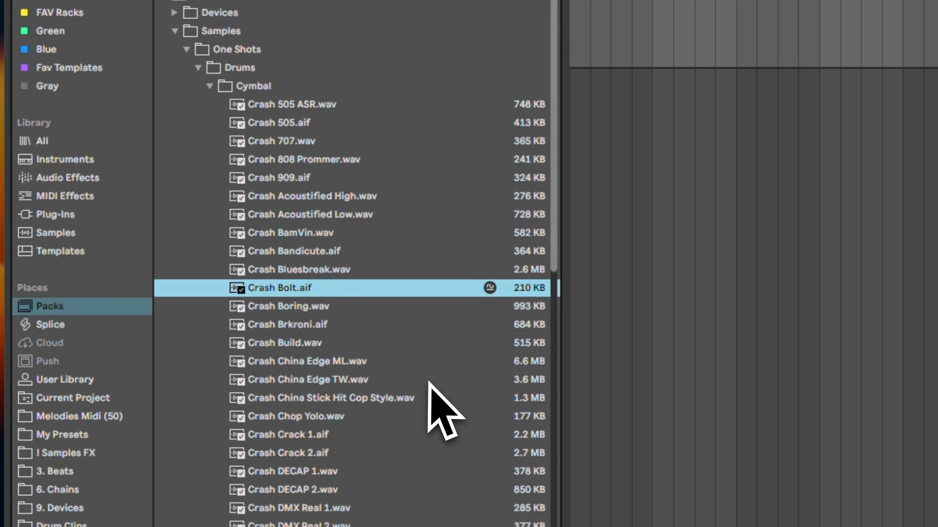
{"action": "left_click", "coordinate": [402, 320]}
{"action": "left_click", "coordinate": [392, 344]}
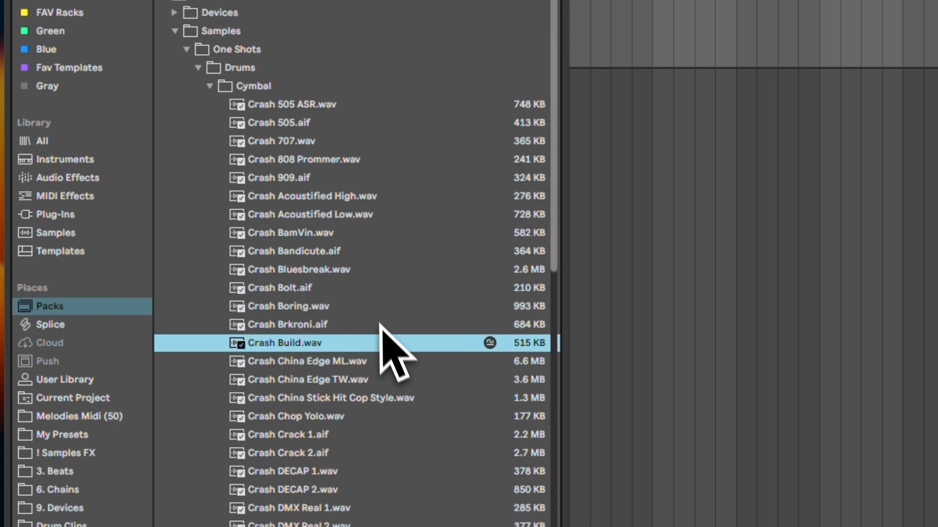
{"action": "left_click", "coordinate": [376, 306]}
{"action": "left_click", "coordinate": [386, 363]}
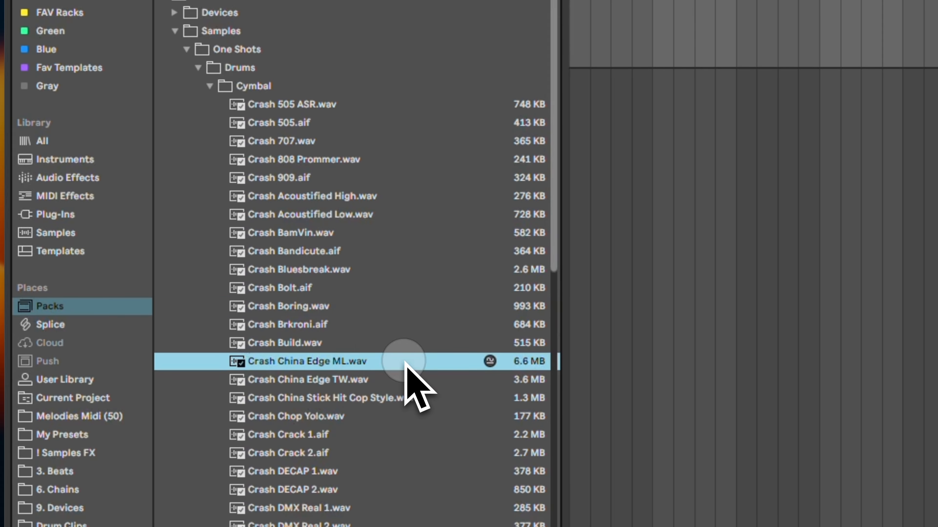
{"action": "left_click", "coordinate": [388, 418]}
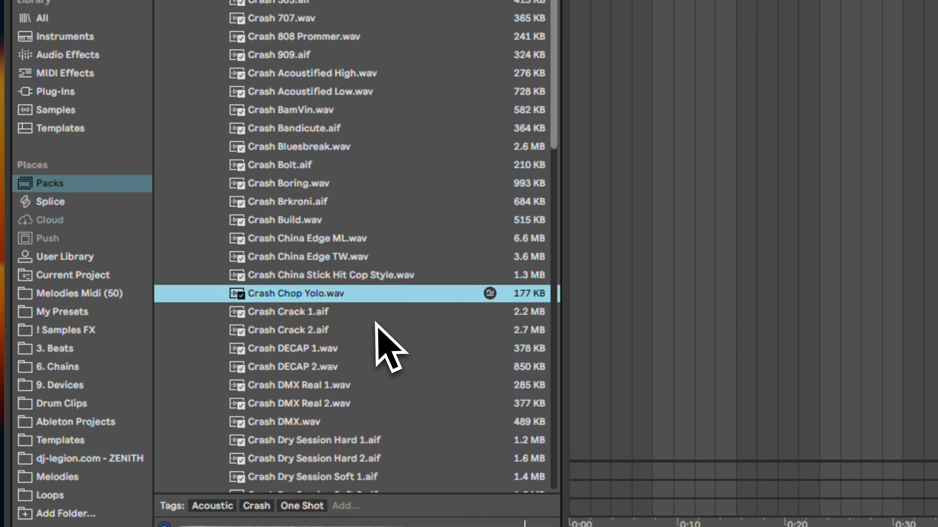
{"action": "left_click", "coordinate": [374, 351]}
{"action": "left_click", "coordinate": [375, 371]}
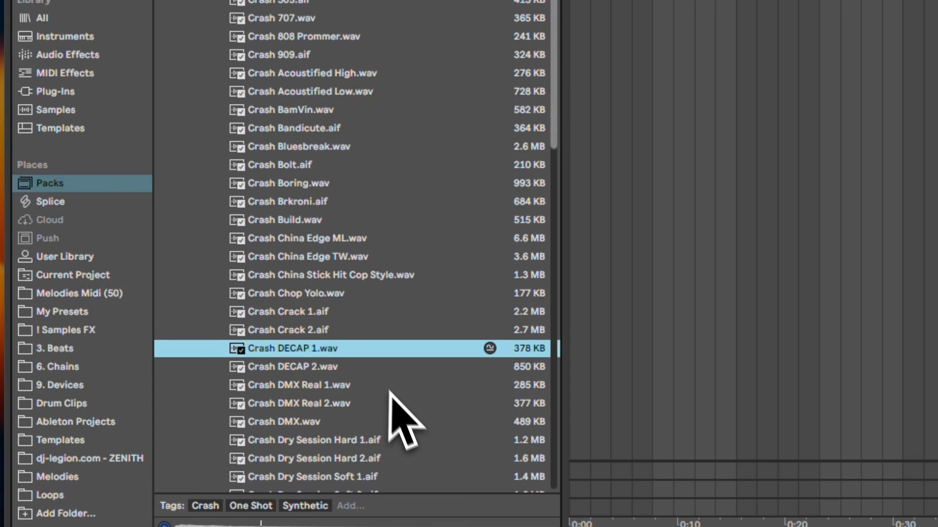
{"action": "left_click", "coordinate": [402, 399]}
{"action": "left_click", "coordinate": [399, 388]}
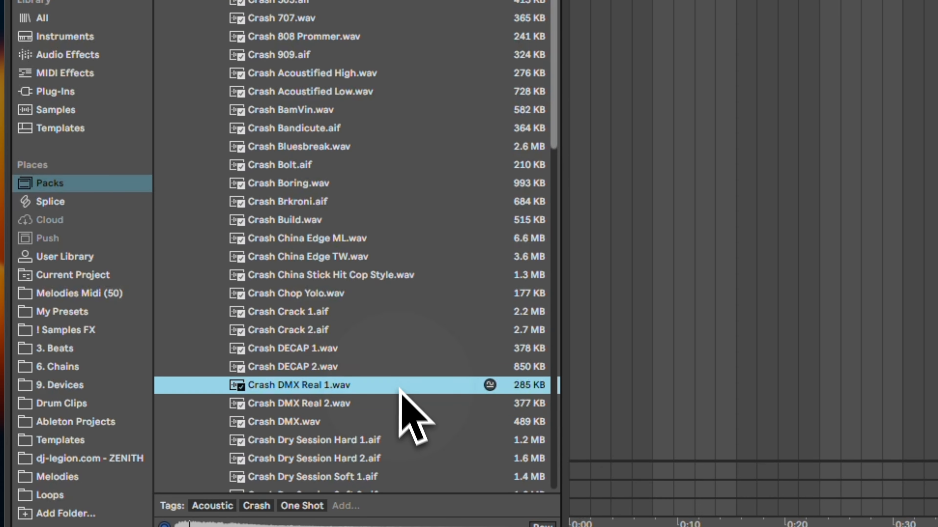
{"action": "left_click", "coordinate": [398, 423]}
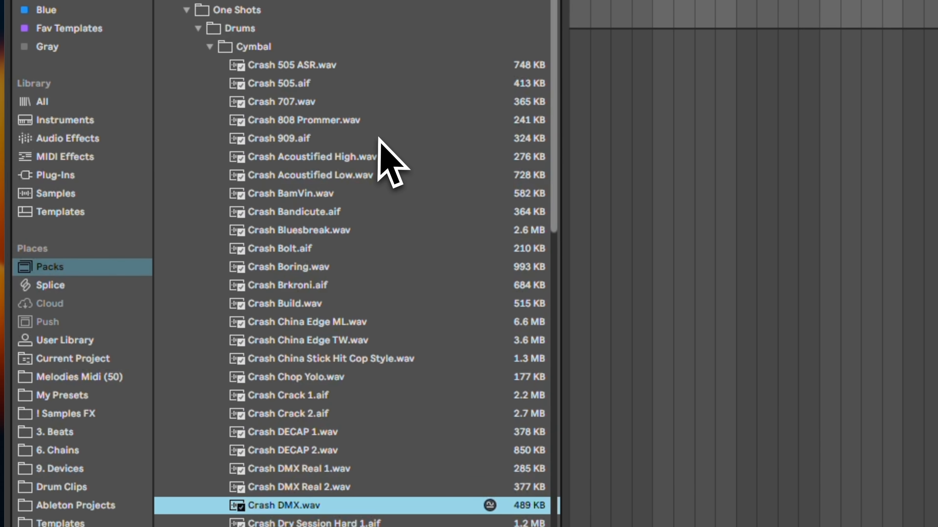
Load Crash 909.aif onto the next Drum Rack pad after the closed hi-hat and clear the browser search.
{"action": "left_click", "coordinate": [378, 136]}
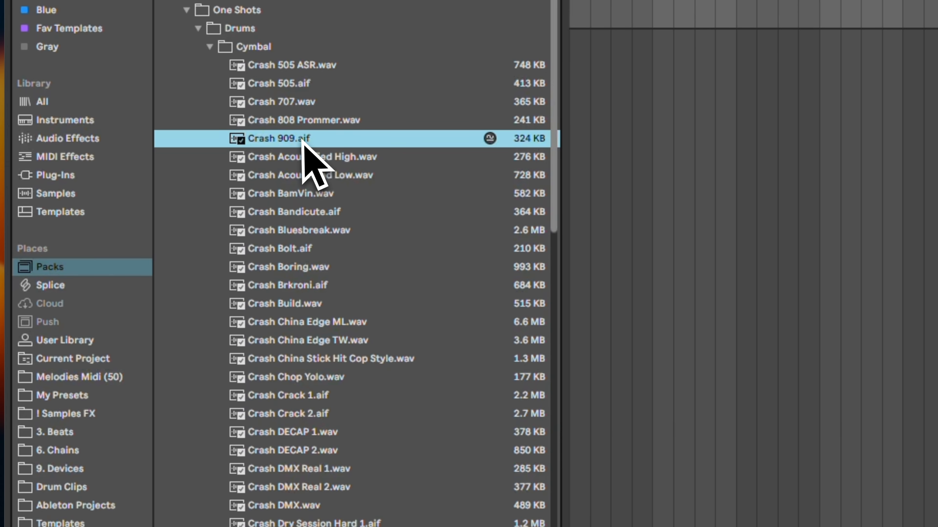
{"action": "left_click_drag", "start_coordinate": [307, 145], "coordinate": [248, 467]}
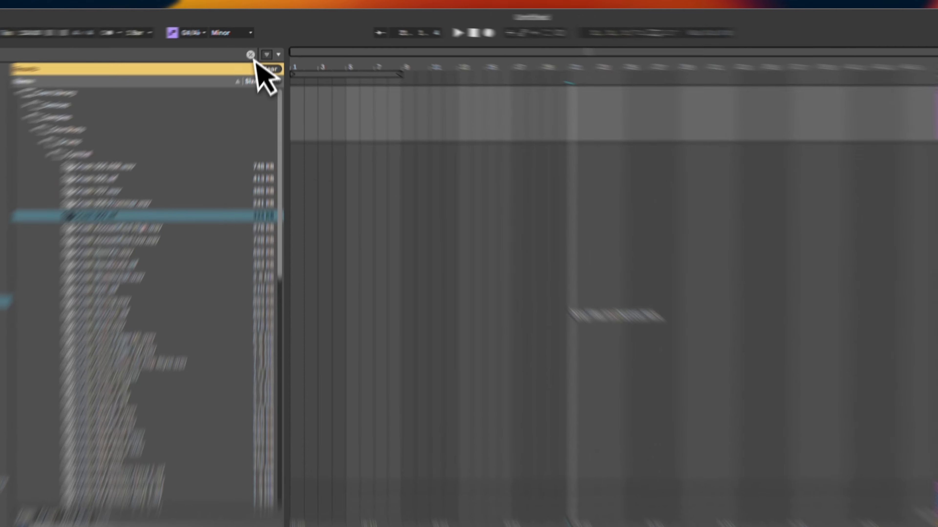
{"action": "left_click", "coordinate": [258, 42]}
Insert an empty MIDI clip from bar 17 to bar 21 on the Drum Rack track and hide the browser.
{"action": "left_click", "coordinate": [628, 177]}
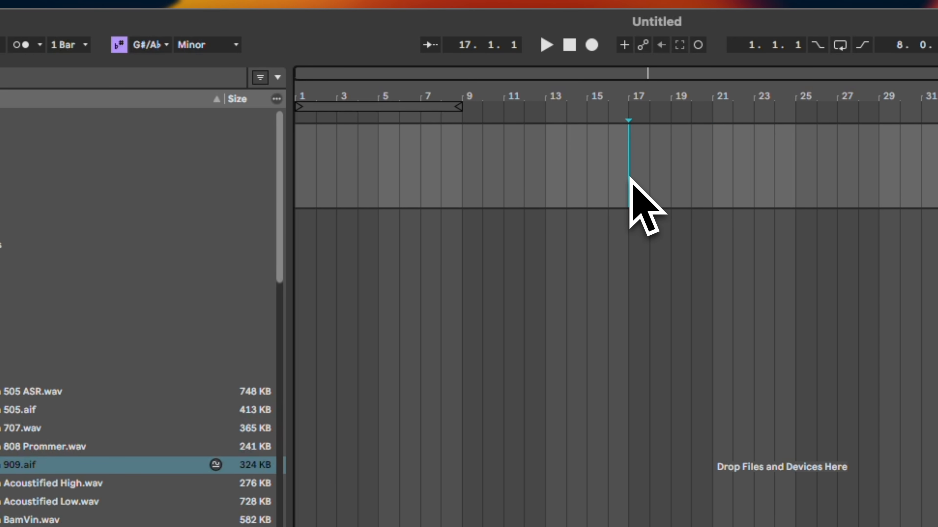
{"action": "left_click_drag", "start_coordinate": [630, 178], "coordinate": [716, 184]}
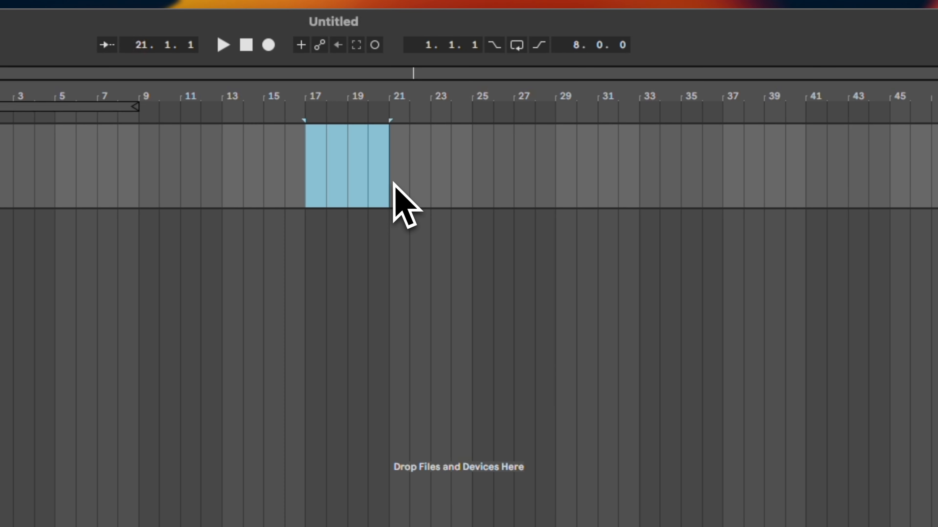
{"action": "left_click_drag", "start_coordinate": [392, 182], "coordinate": [391, 182]}
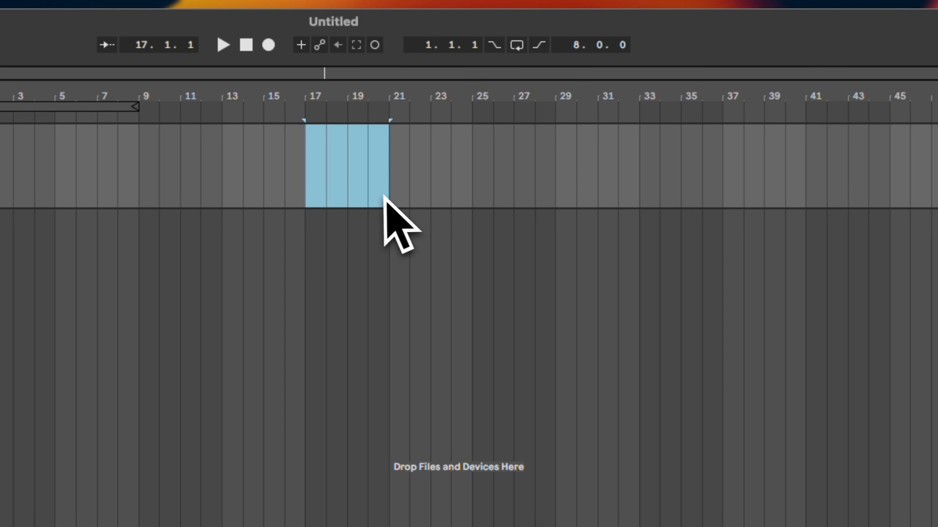
{"action": "right_click", "coordinate": [376, 193]}
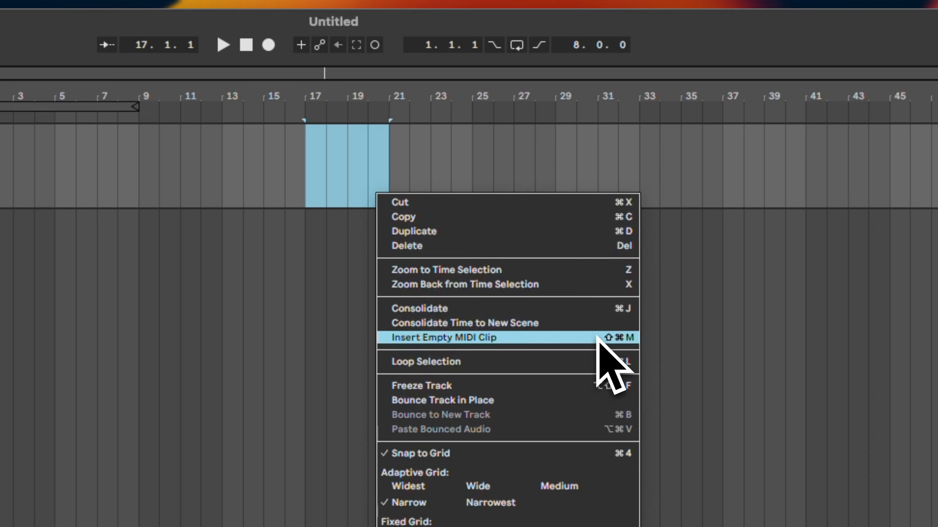
{"action": "left_click", "coordinate": [597, 337]}
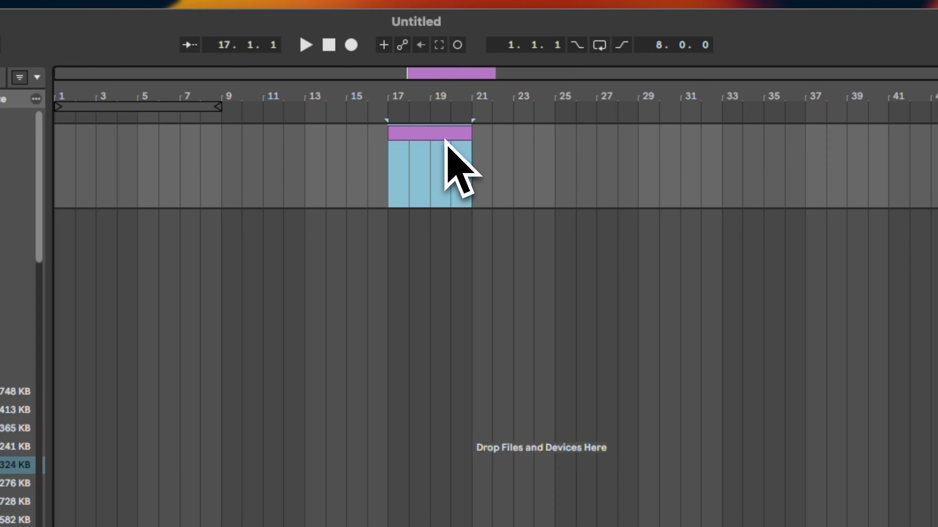
{"action": "left_click", "coordinate": [23, 26]}
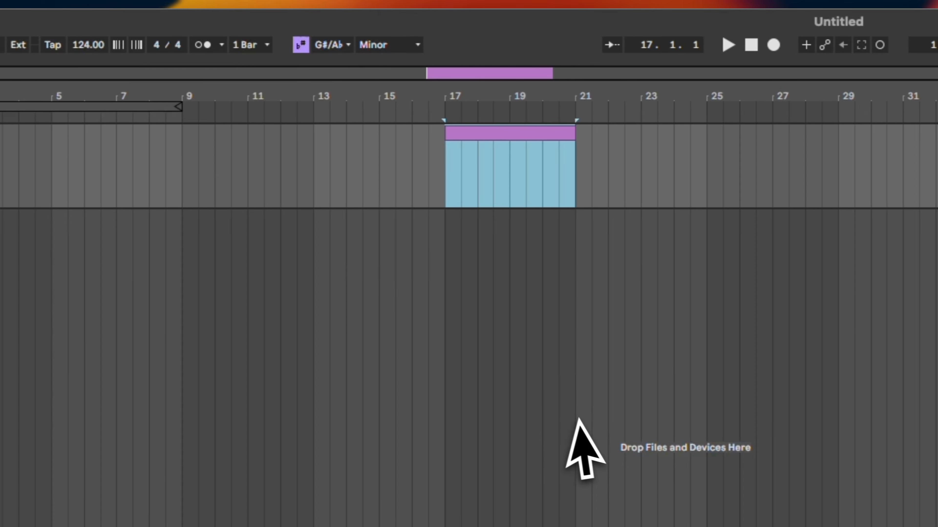
{"action": "scroll", "coordinate": [544, 167], "scroll_direction": "up", "scroll_amount": 5}
{"action": "left_click", "coordinate": [428, 192]}
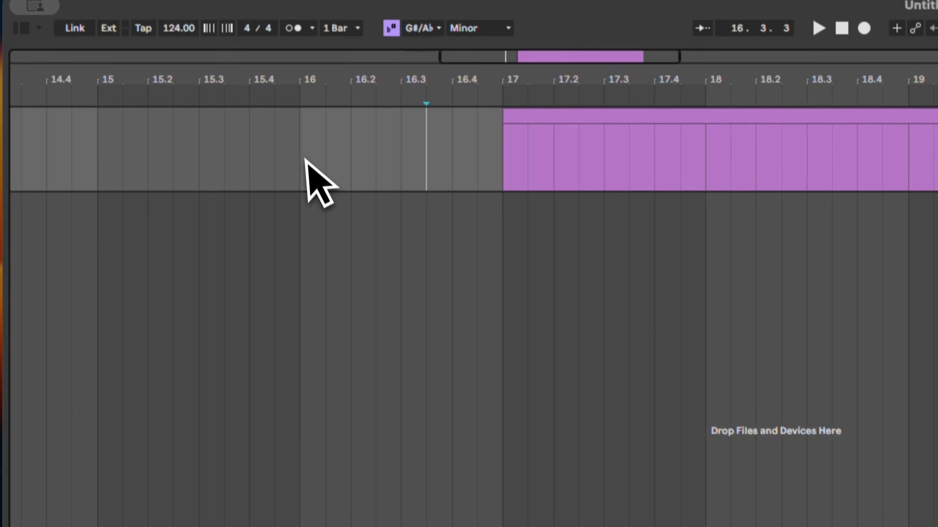
{"action": "left_click", "coordinate": [208, 172]}
{"action": "left_click", "coordinate": [174, 170]}
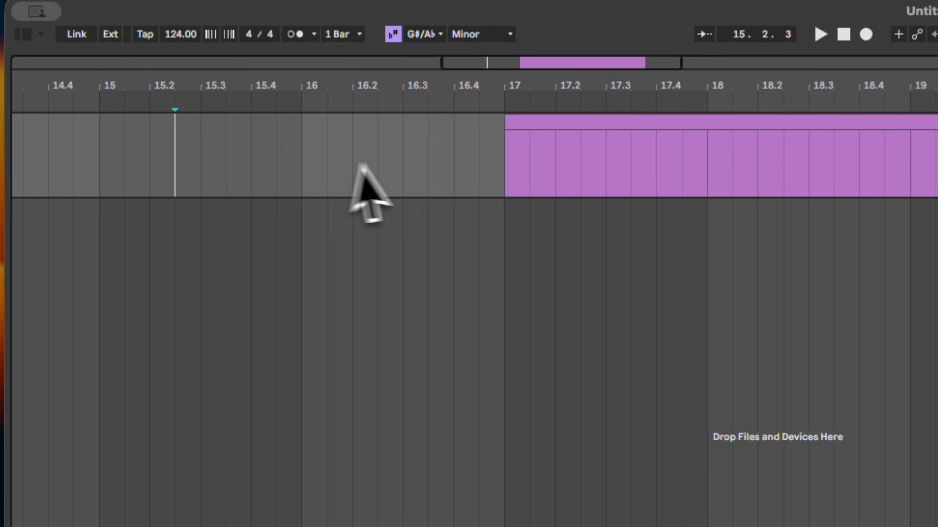
{"action": "left_click", "coordinate": [404, 174]}
{"action": "left_click", "coordinate": [274, 168]}
{"action": "left_click", "coordinate": [426, 174]}
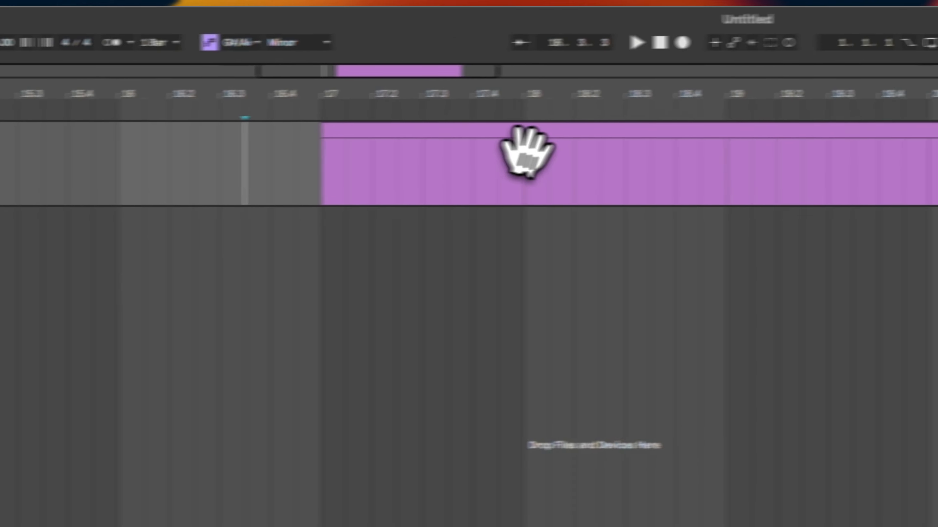
Open the new MIDI clip in the note editor and enlarge the clip view.
{"action": "left_click", "coordinate": [745, 122]}
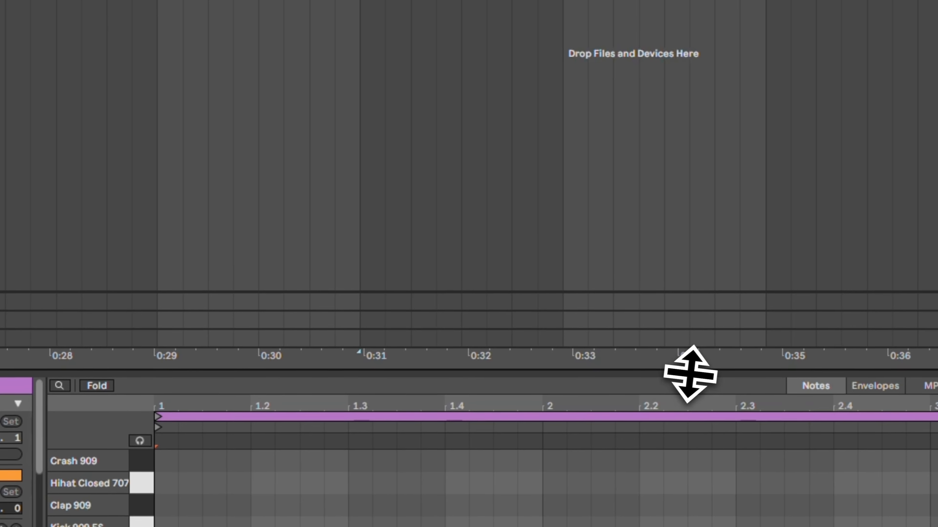
{"action": "left_click_drag", "start_coordinate": [690, 374], "coordinate": [652, 143]}
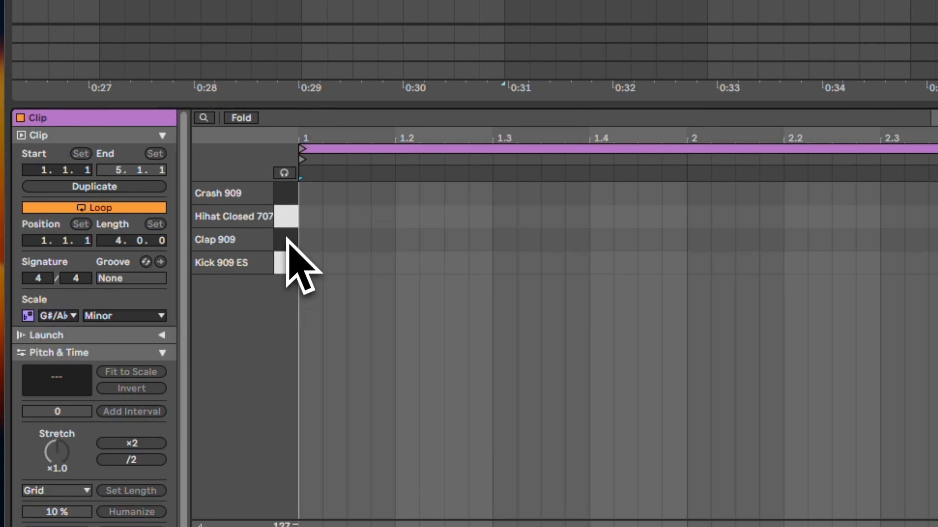
Turn on note preview for the clip and play the Kick 909 ES key.
{"action": "left_click", "coordinate": [290, 189]}
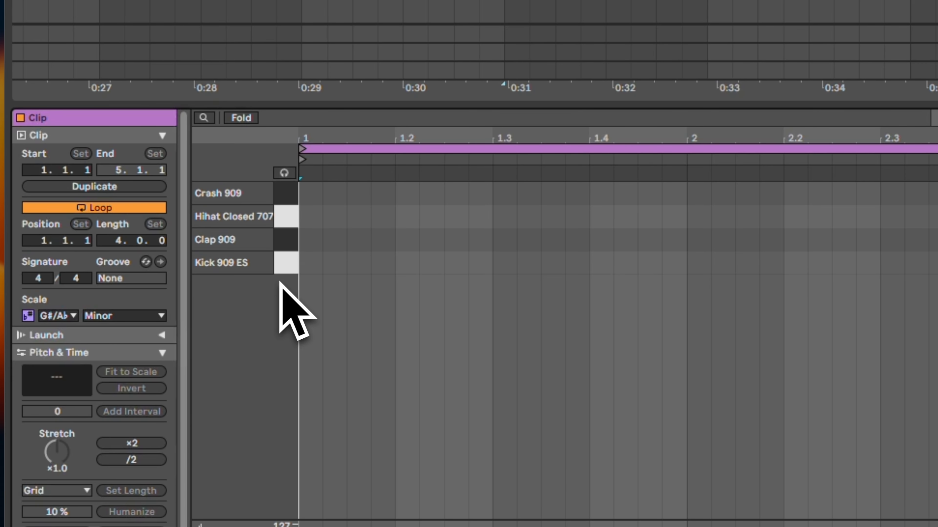
{"action": "left_click", "coordinate": [288, 174]}
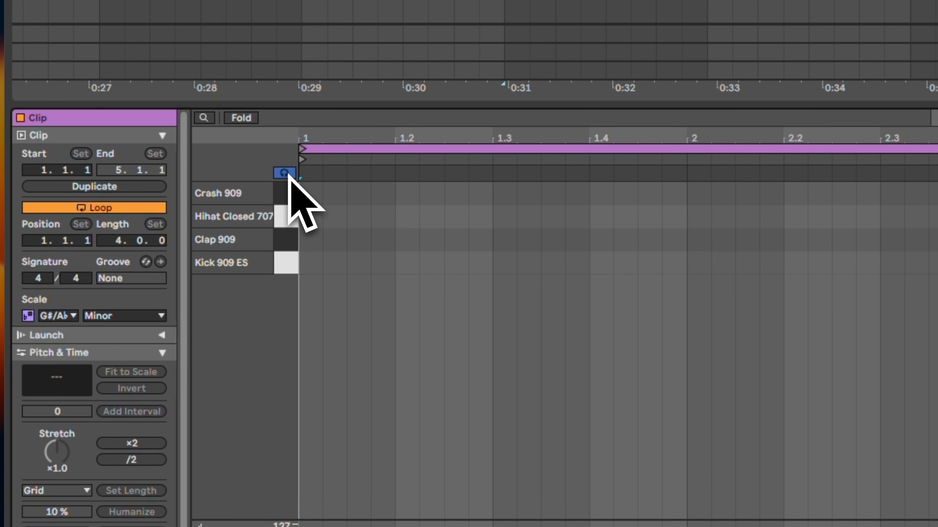
{"action": "left_click", "coordinate": [287, 261]}
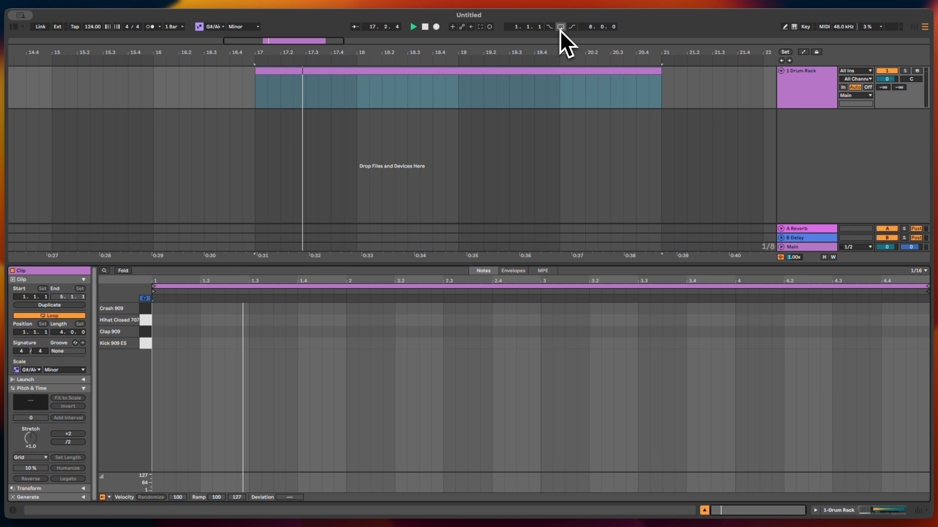
Stop playback, toggle the metronome and start playback again.
{"action": "key", "text": "space"}
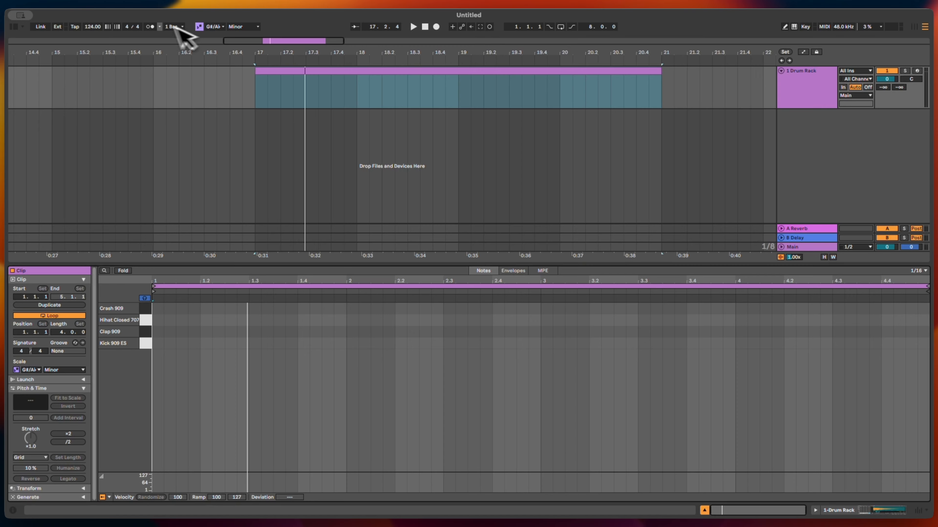
{"action": "left_click", "coordinate": [150, 27]}
{"action": "key", "text": "space"}
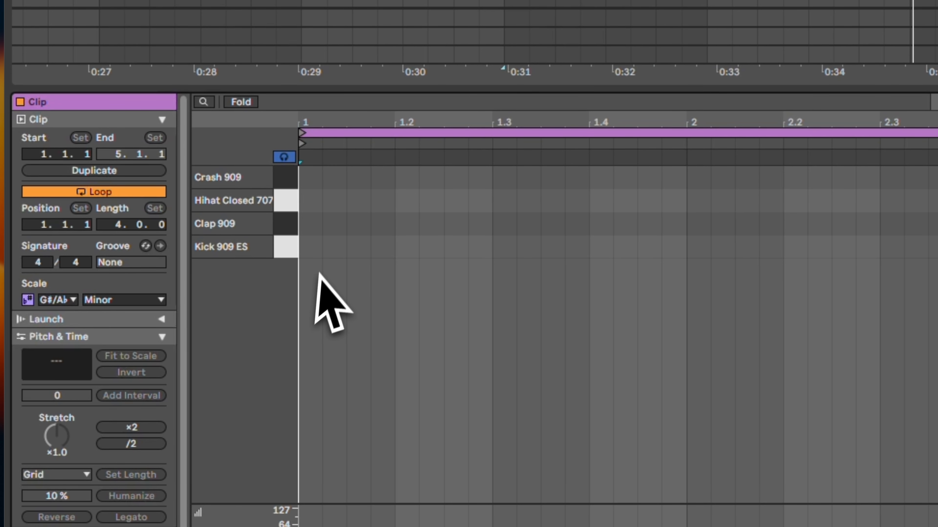
Place one-beat Kick 909 ES notes on all four beats of bar 1 and play them.
{"action": "double_click", "coordinate": [157, 343]}
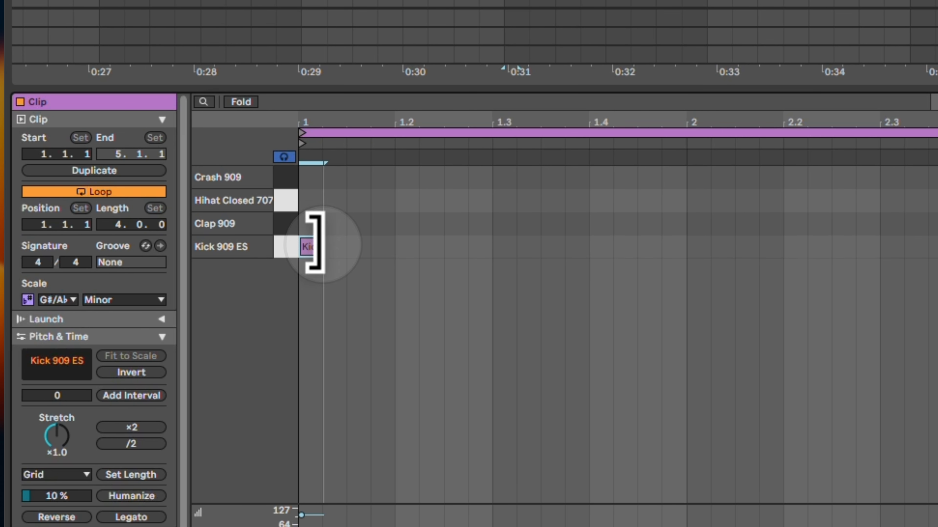
{"action": "left_click_drag", "start_coordinate": [319, 246], "coordinate": [525, 244]}
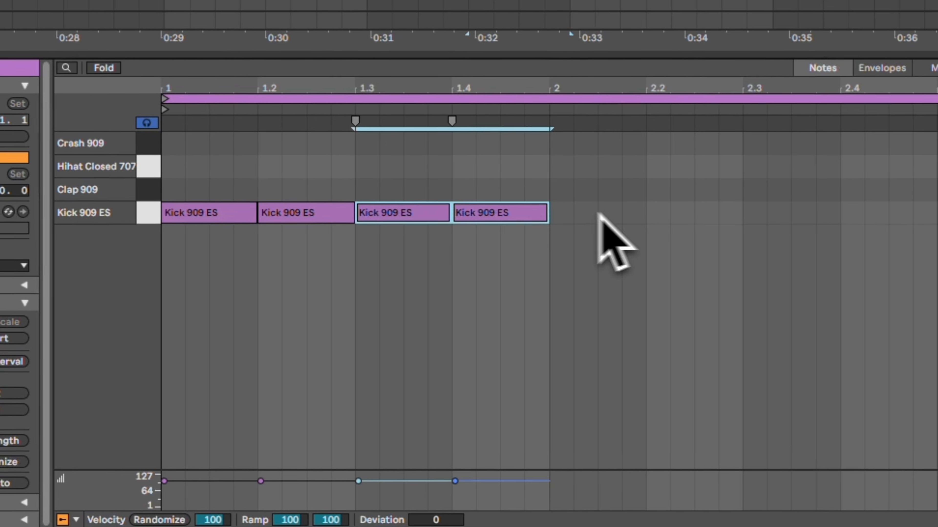
{"action": "key", "text": "space"}
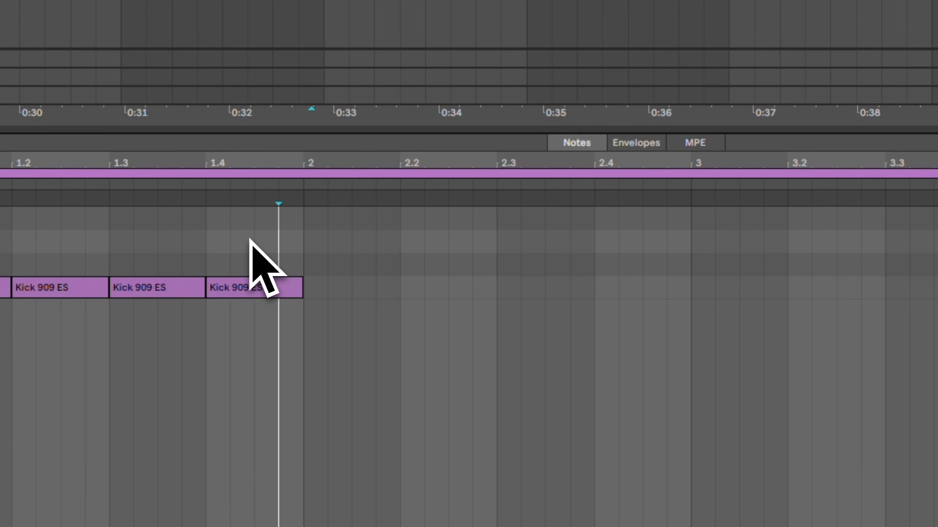
Duplicate the kick notes onto every beat through the end of bar 4 and play the pattern.
{"action": "left_click", "coordinate": [318, 343]}
{"action": "key", "text": "super+l"}
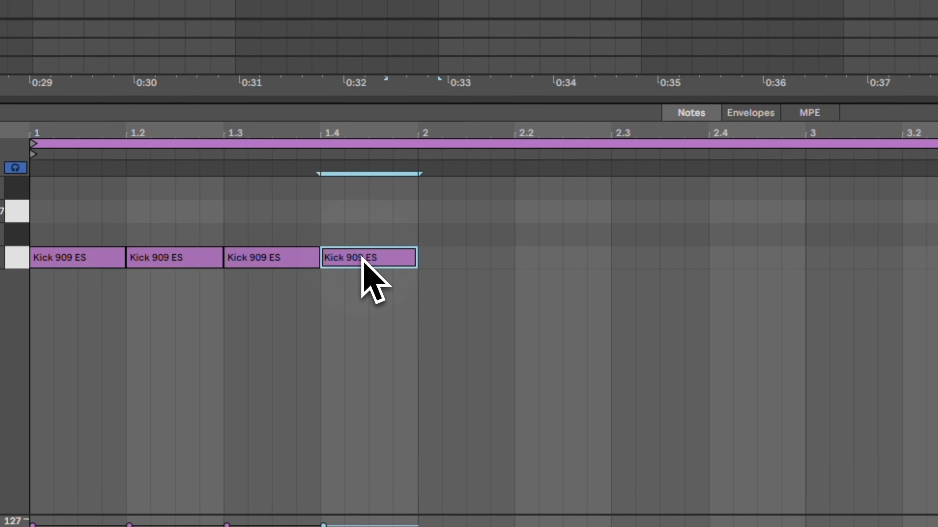
{"action": "left_click_drag", "start_coordinate": [425, 244], "coordinate": [514, 241]}
{"action": "left_click_drag", "start_coordinate": [451, 252], "coordinate": [24, 312]}
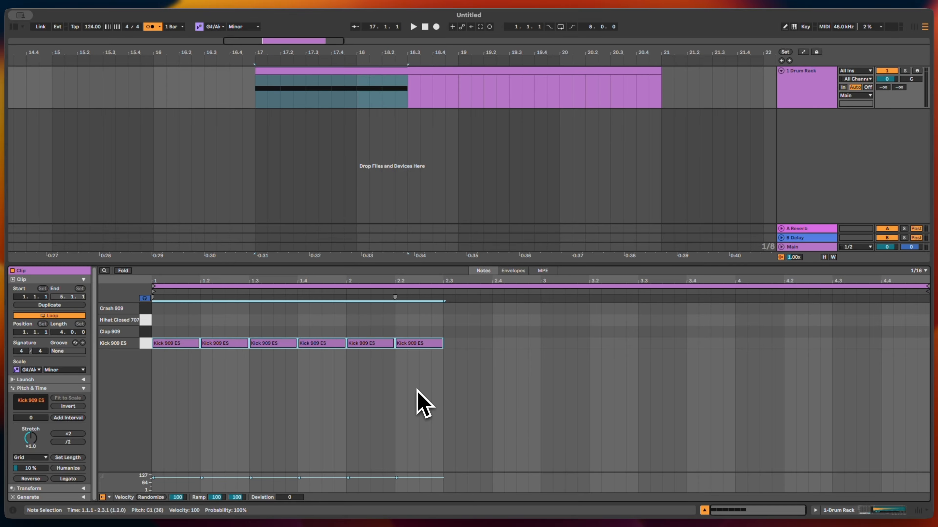
{"action": "key", "text": "super+d"}
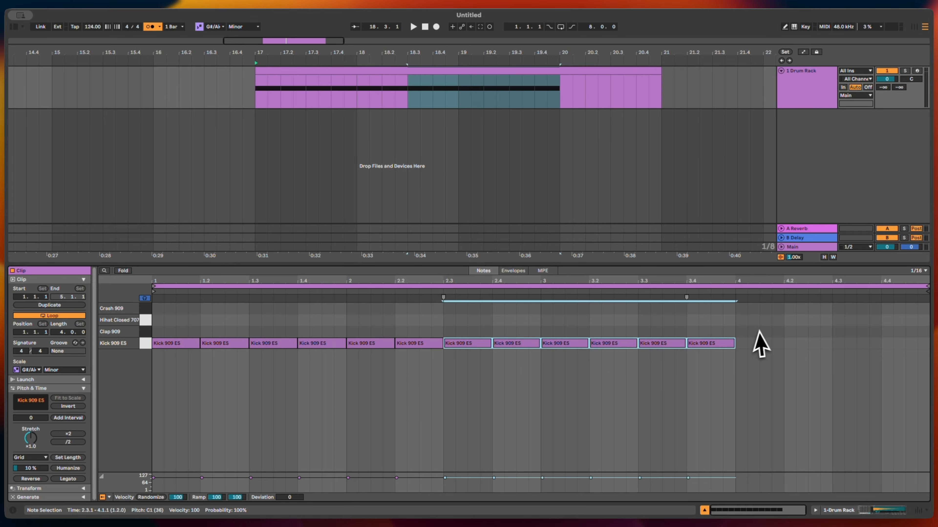
{"action": "left_click_drag", "start_coordinate": [761, 329], "coordinate": [543, 359]}
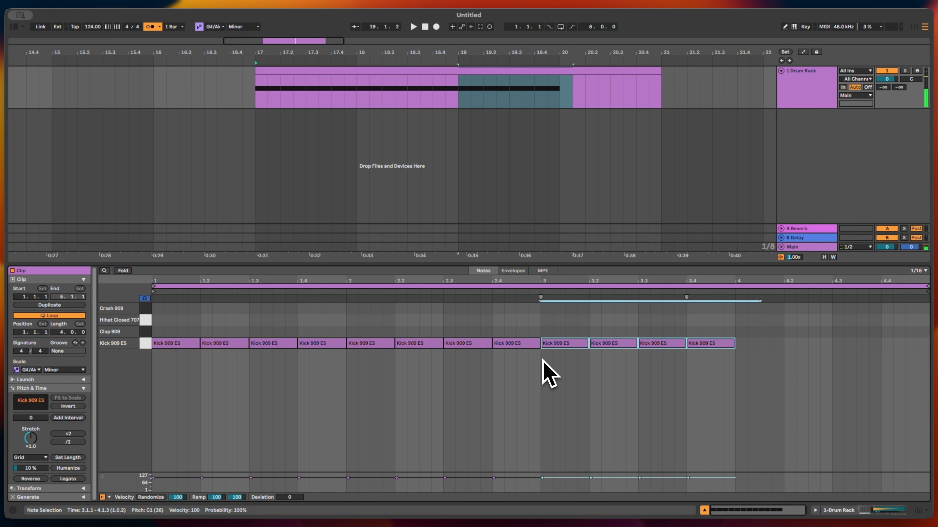
{"action": "key", "text": "super+d"}
{"action": "left_click_drag", "start_coordinate": [743, 346], "coordinate": [718, 345]}
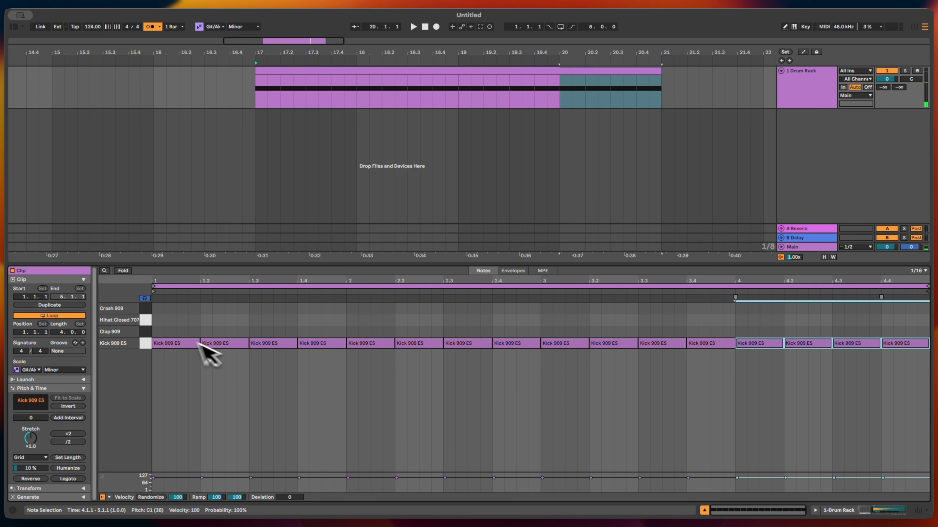
{"action": "left_click", "coordinate": [176, 335]}
{"action": "left_click", "coordinate": [154, 335]}
{"action": "key", "text": "space"}
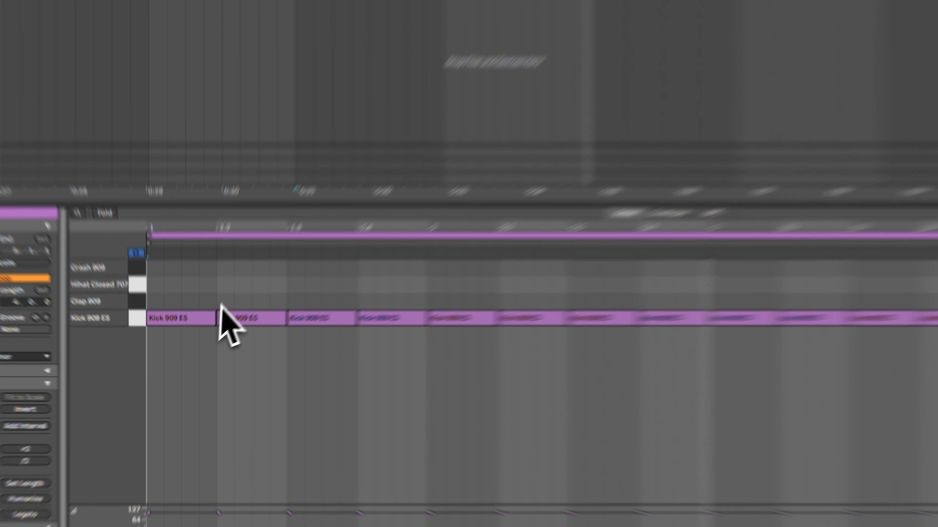
Add a one-beat Clap 909 note at 1.2 and duplicate it onto beats 2 and 4 of all four bars.
{"action": "double_click", "coordinate": [205, 332]}
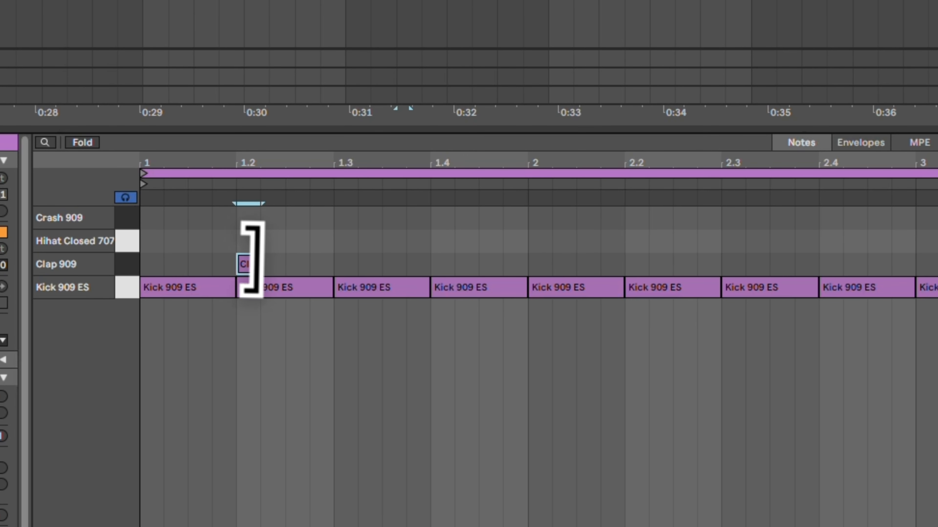
{"action": "left_click_drag", "start_coordinate": [213, 332], "coordinate": [233, 331]}
{"action": "left_click_drag", "start_coordinate": [301, 262], "coordinate": [331, 262]}
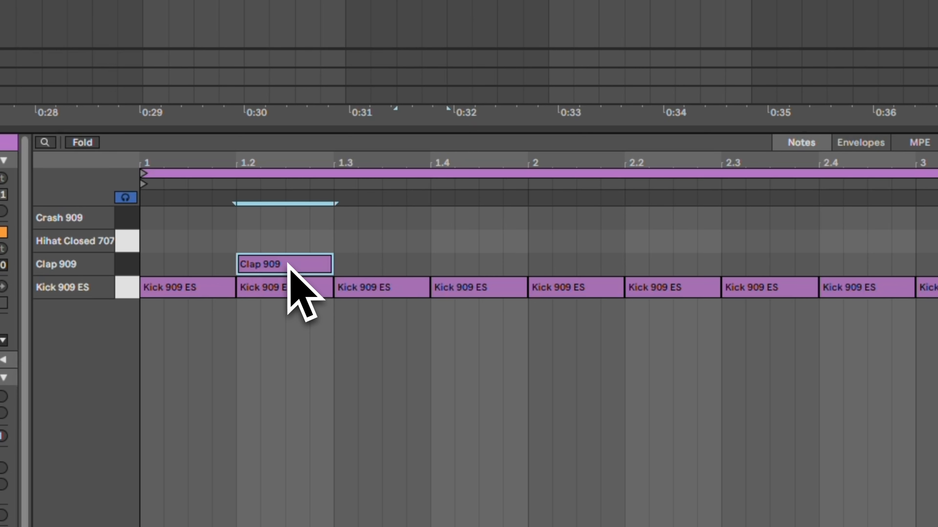
{"action": "left_click_drag", "start_coordinate": [273, 263], "coordinate": [854, 260]}
{"action": "left_click_drag", "start_coordinate": [648, 270], "coordinate": [8, 273]}
{"action": "left_click_drag", "start_coordinate": [299, 277], "coordinate": [674, 210]}
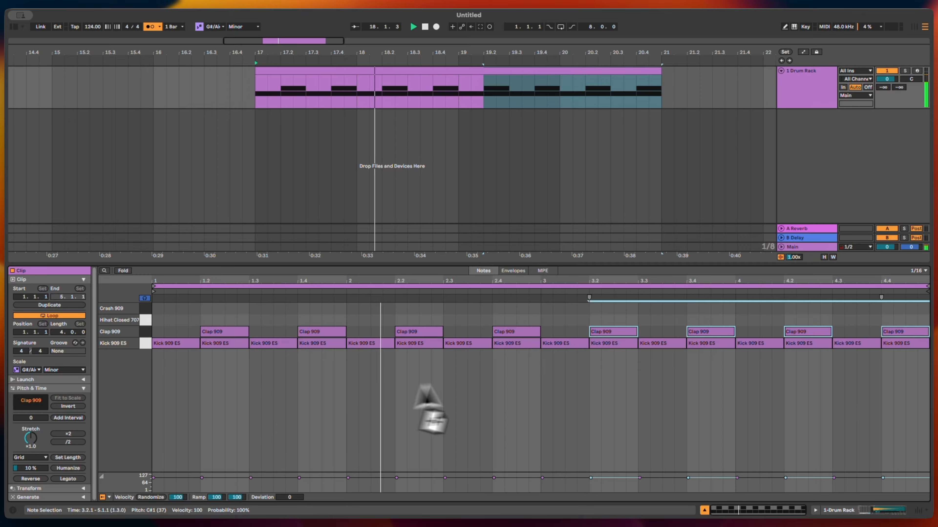
{"action": "left_click", "coordinate": [166, 343]}
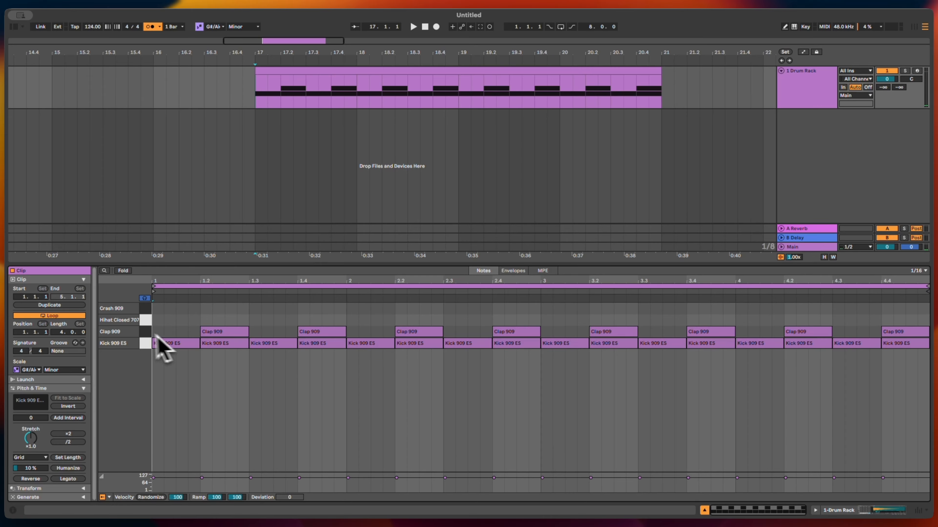
Add 1/16 Hihat Closed 707 notes on the offbeats at 1.1.3, 1.2.3 and 1.3.3.
{"action": "key", "text": "plus"}
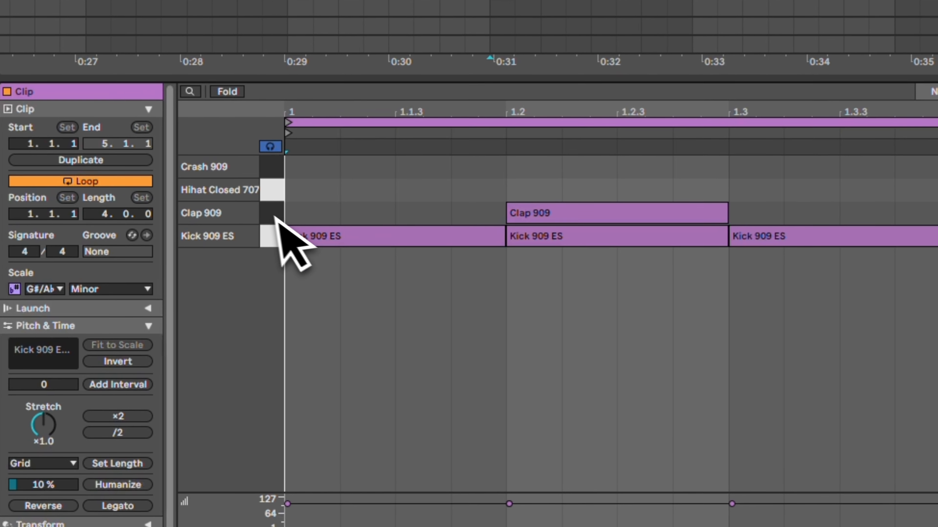
{"action": "double_click", "coordinate": [408, 196]}
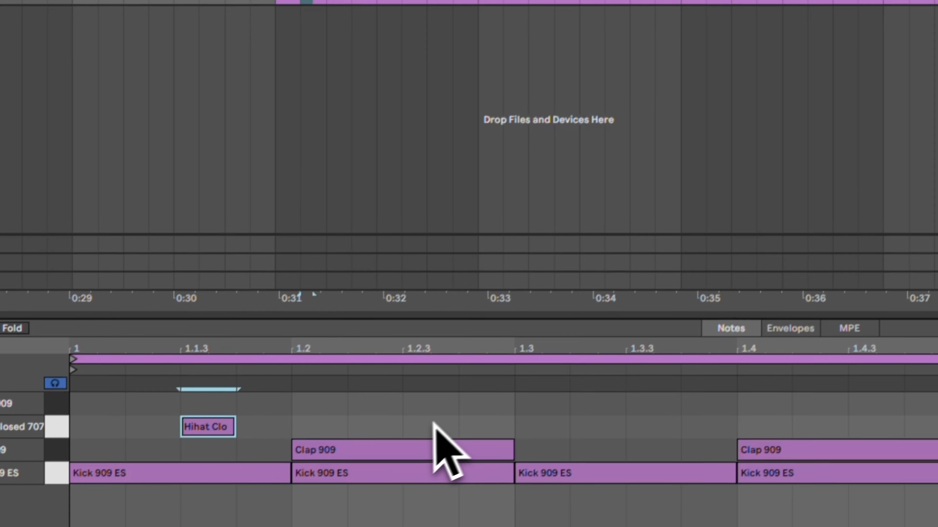
{"action": "double_click", "coordinate": [428, 426]}
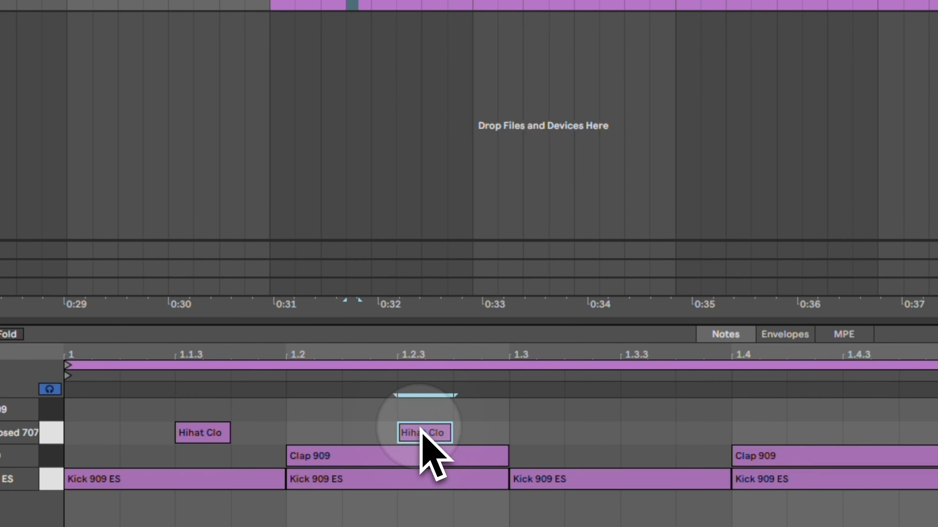
{"action": "double_click", "coordinate": [660, 427]}
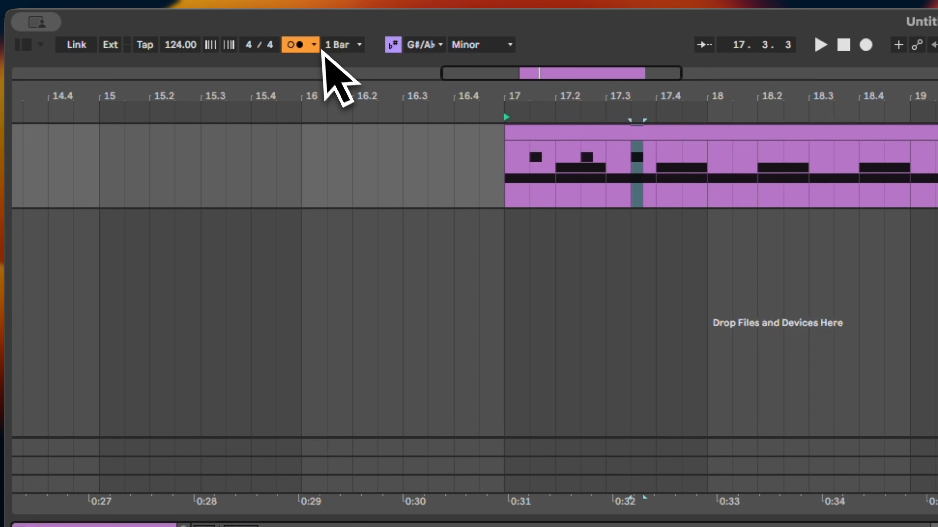
Set the metronome rhythm to 1/16 and play the pattern.
{"action": "left_click", "coordinate": [314, 45]}
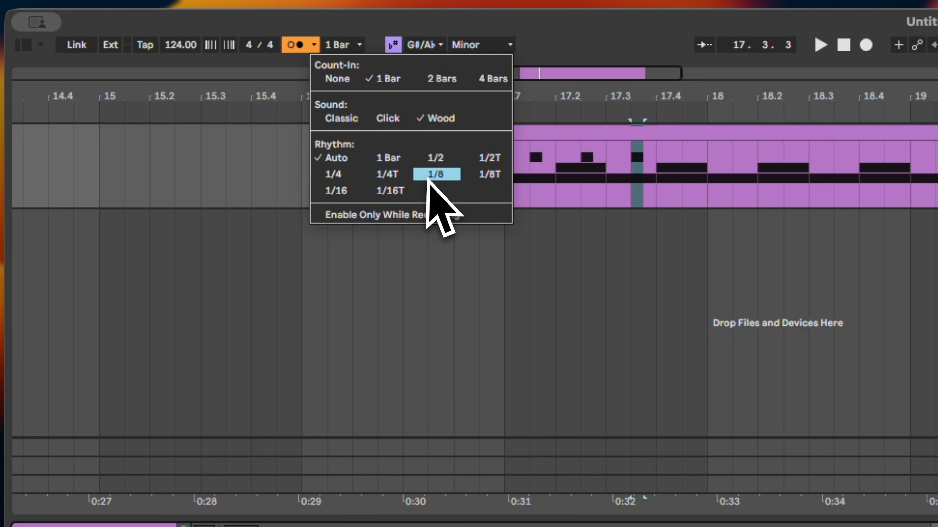
{"action": "left_click", "coordinate": [340, 193]}
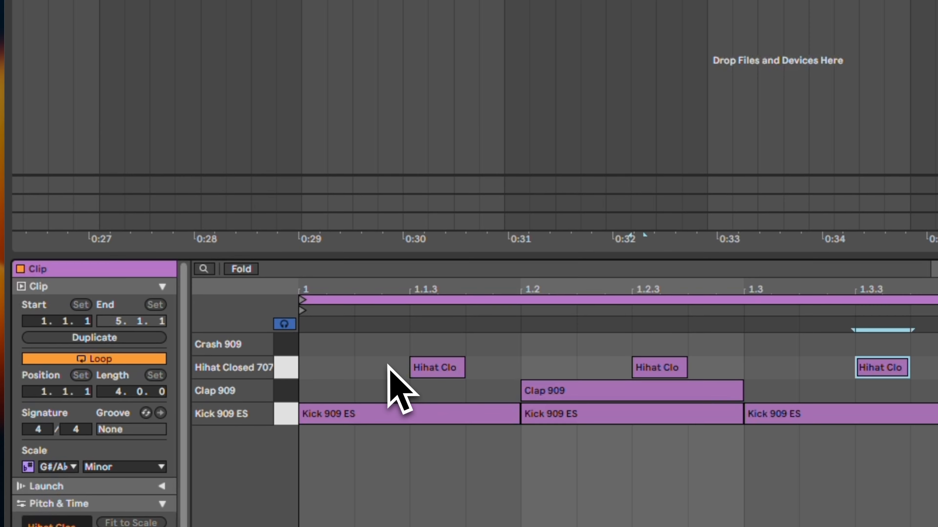
{"action": "left_click", "coordinate": [387, 410]}
{"action": "key", "text": "space"}
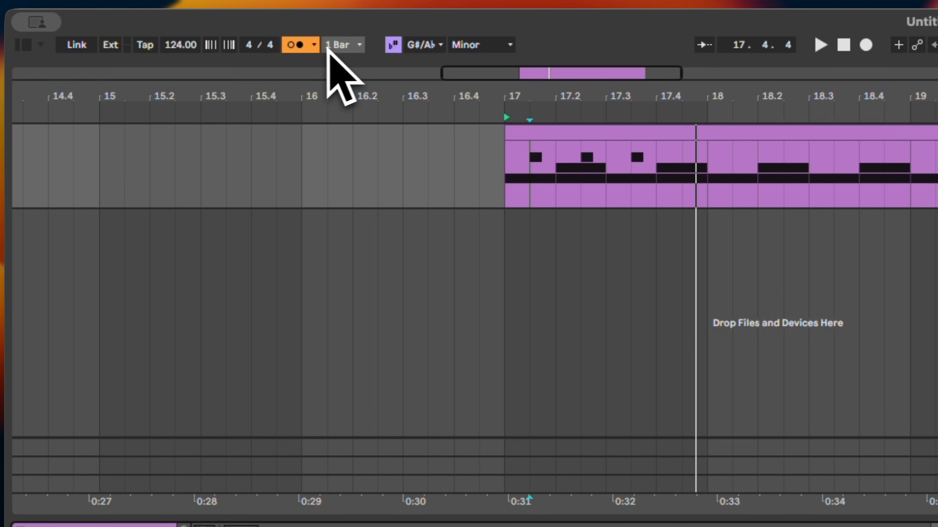
Set the metronome rhythm to 1/8 and play the pattern again.
{"action": "left_click", "coordinate": [314, 45]}
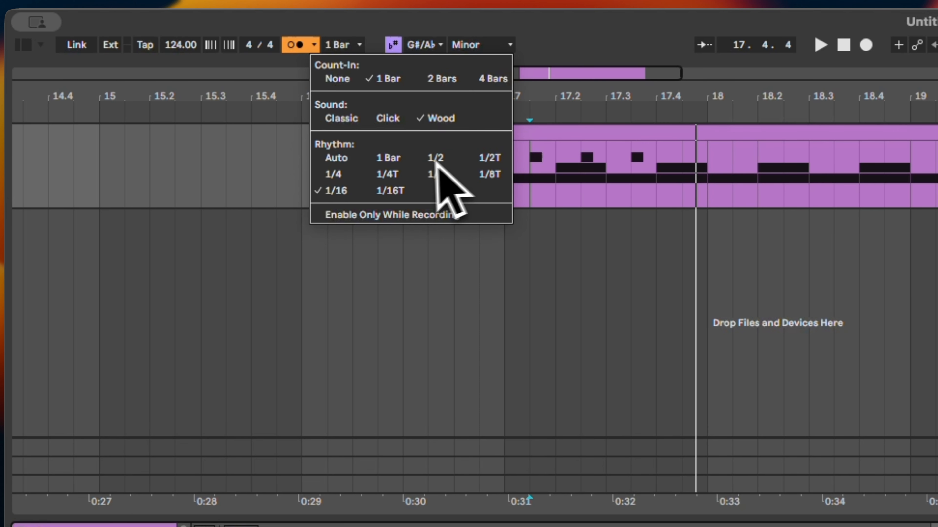
{"action": "left_click", "coordinate": [443, 174]}
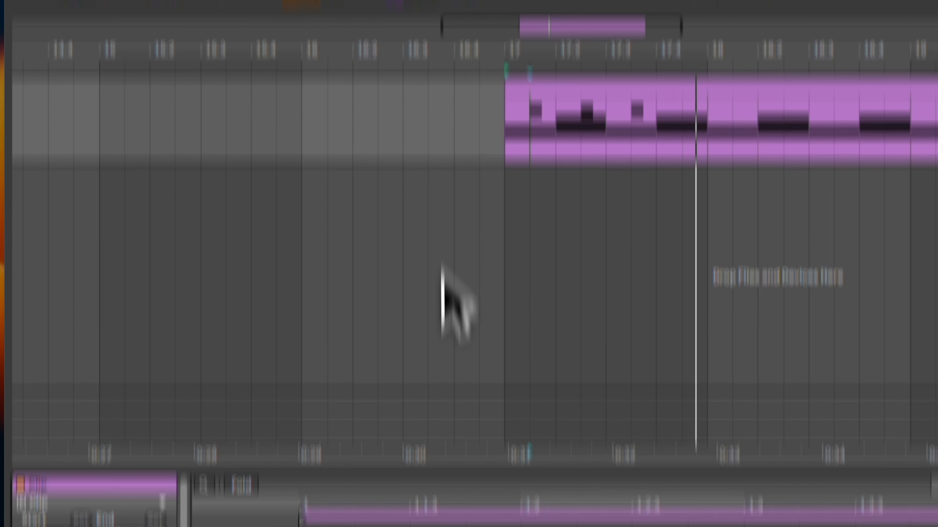
{"action": "key", "text": "space"}
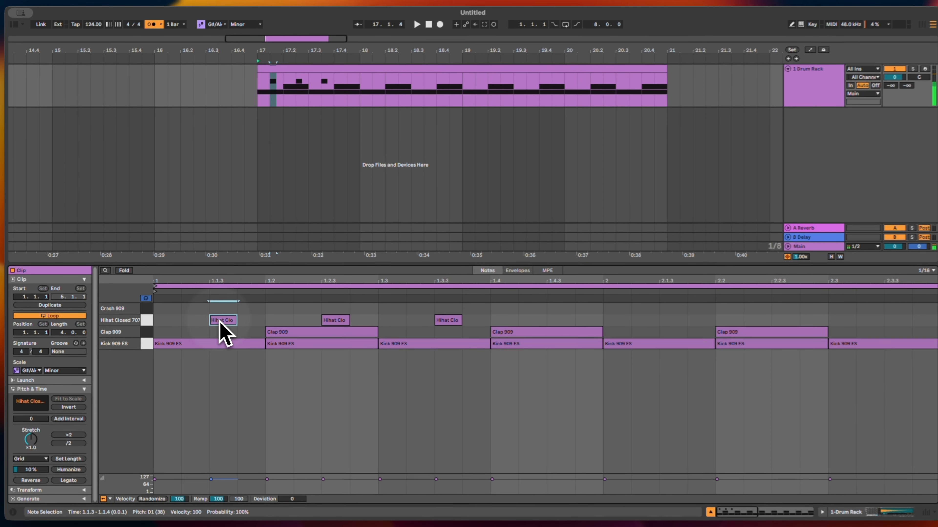
Duplicate the closed hi-hat notes onto every offbeat of bars 1 and 2 and play the pattern.
{"action": "left_click", "coordinate": [430, 345]}
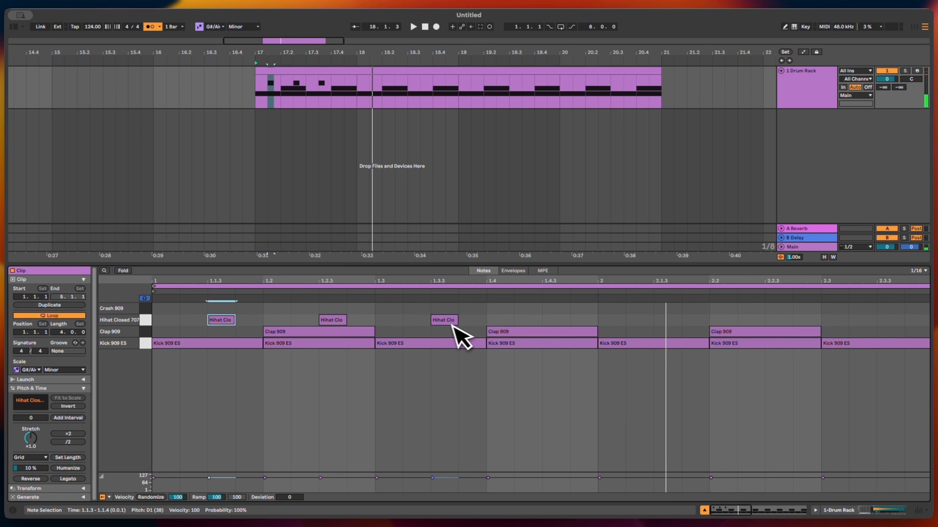
{"action": "left_click_drag", "start_coordinate": [454, 325], "coordinate": [225, 320]}
{"action": "left_click_drag", "start_coordinate": [221, 320], "coordinate": [663, 321]}
{"action": "left_click", "coordinate": [623, 286]}
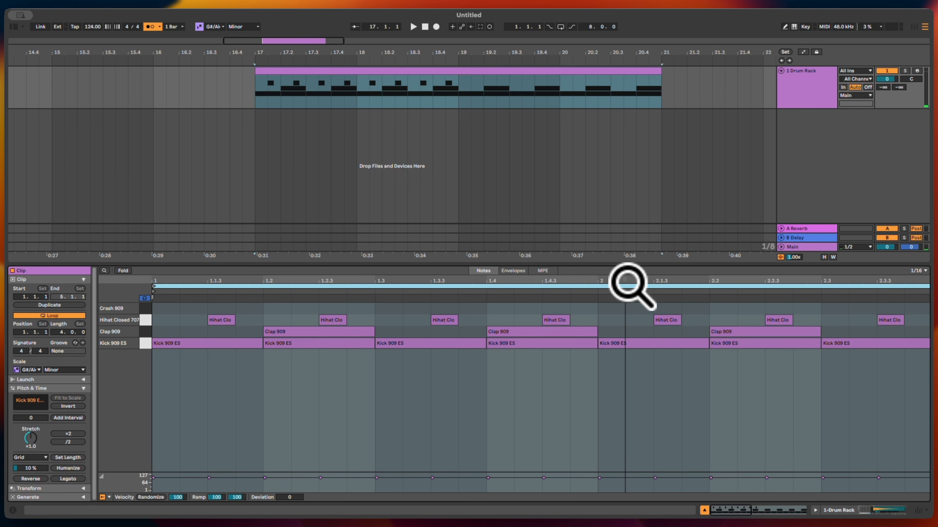
{"action": "left_click_drag", "start_coordinate": [628, 283], "coordinate": [627, 277]}
{"action": "left_click", "coordinate": [233, 410]}
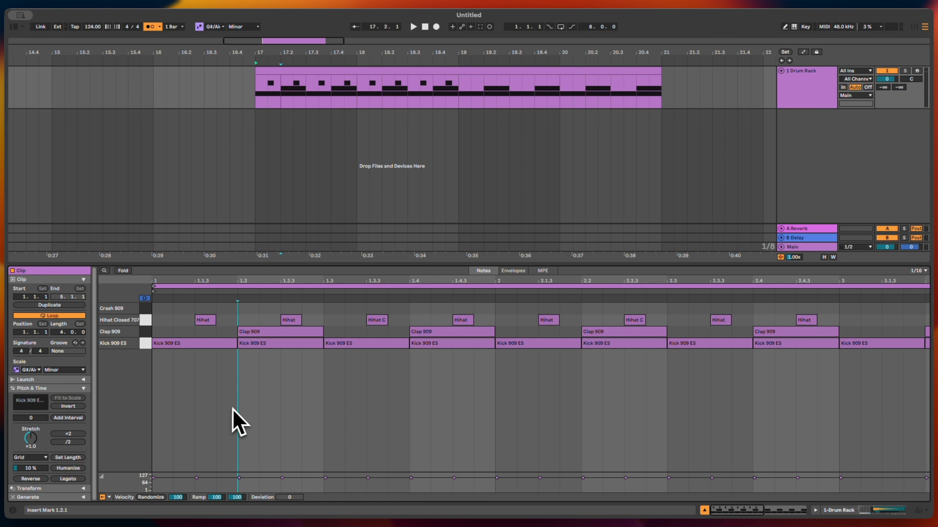
{"action": "key", "text": "space"}
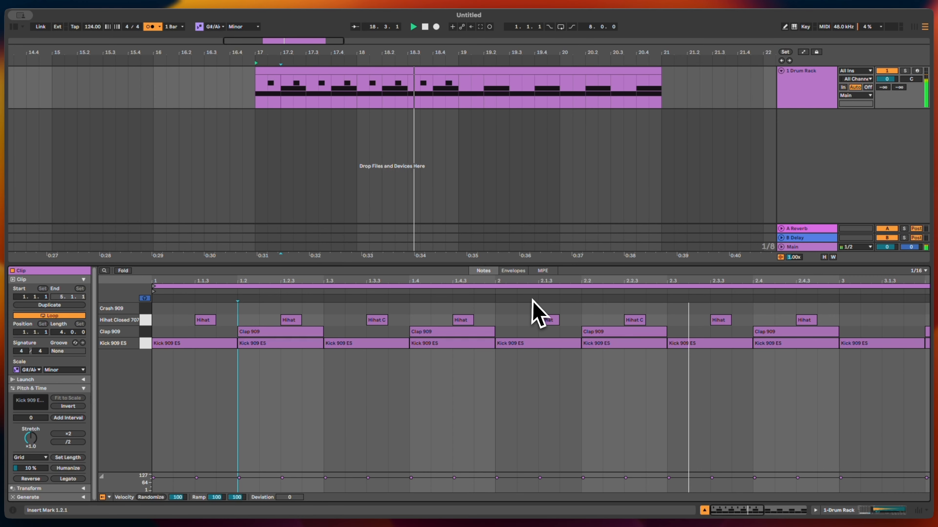
Stop playback and delete the part of the arrangement clip between bars 19 and 21.
{"action": "left_click", "coordinate": [487, 72]}
{"action": "key", "text": "space"}
{"action": "left_click_drag", "start_coordinate": [670, 81], "coordinate": [459, 90]}
{"action": "key", "text": "Delete"}
{"action": "left_click", "coordinate": [441, 73]}
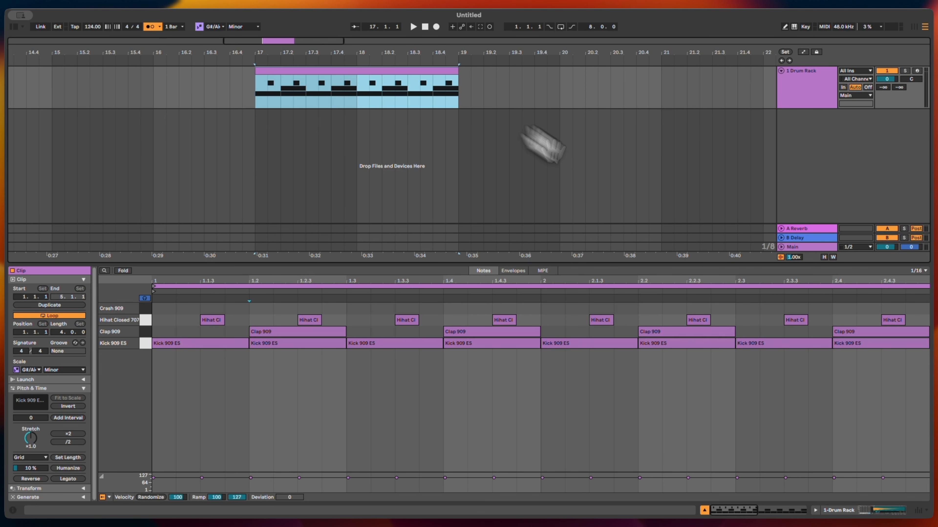
Delete the kick and clap notes in bars 3 and 4 of the clip.
{"action": "left_click_drag", "start_coordinate": [716, 298], "coordinate": [707, 283]}
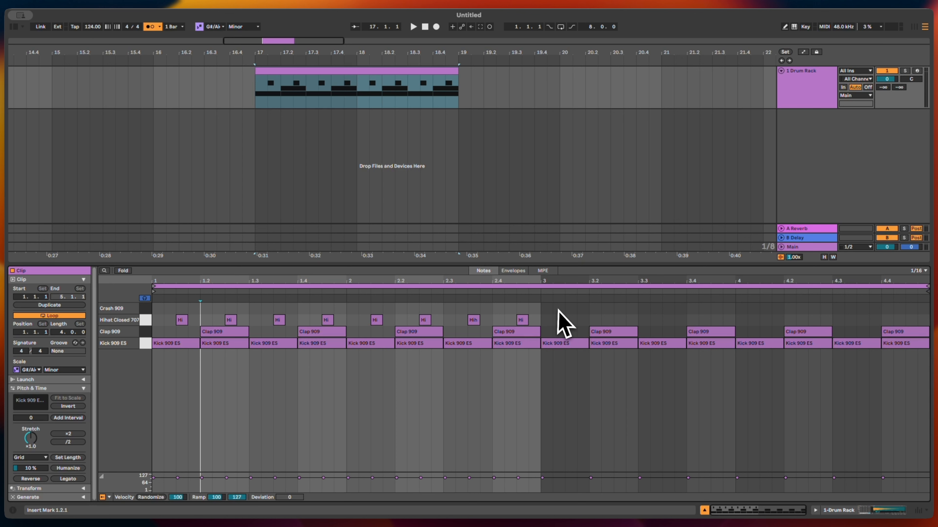
{"action": "left_click_drag", "start_coordinate": [559, 312], "coordinate": [869, 437]}
{"action": "key", "text": "Delete"}
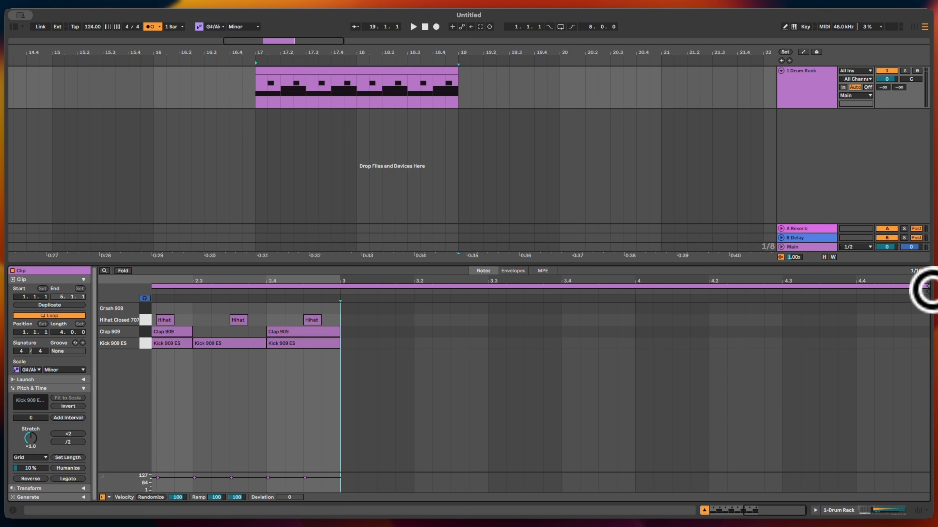
Shorten the clip's loop to two bars, ending at 3.1.1, and clear the time selection.
{"action": "left_click_drag", "start_coordinate": [837, 287], "coordinate": [328, 284]}
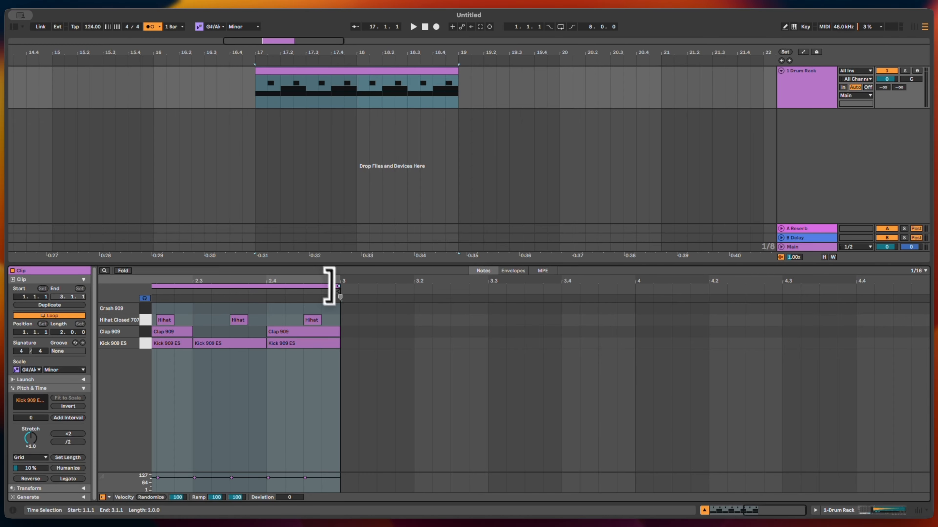
{"action": "key", "text": "z"}
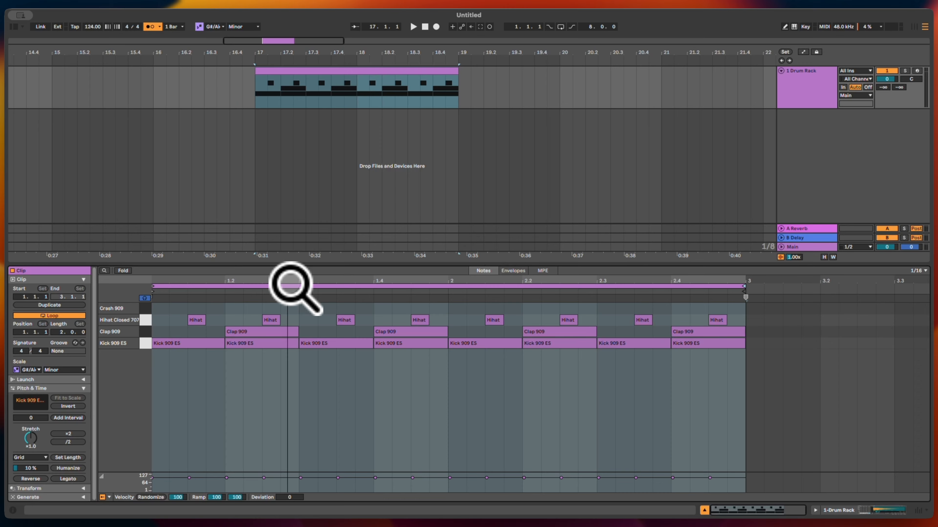
{"action": "left_click_drag", "start_coordinate": [290, 284], "coordinate": [292, 283]}
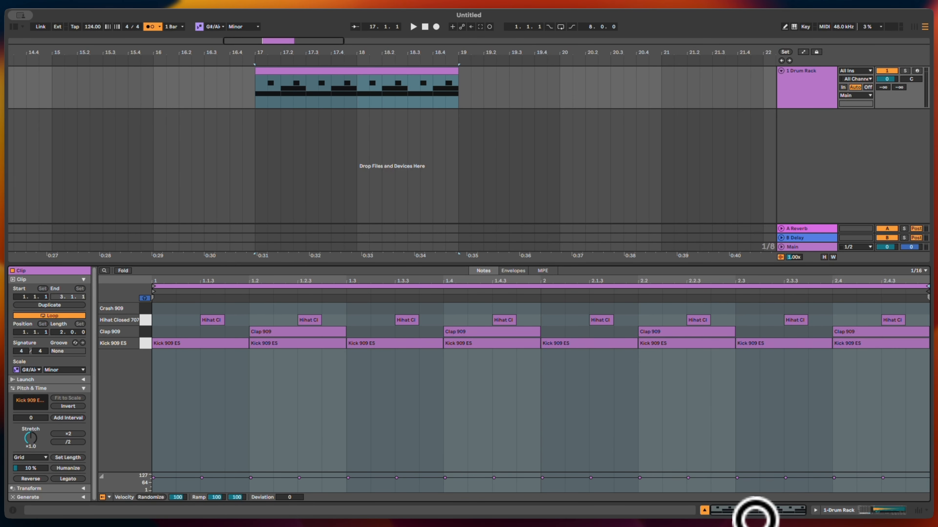
{"action": "left_click", "coordinate": [486, 385]}
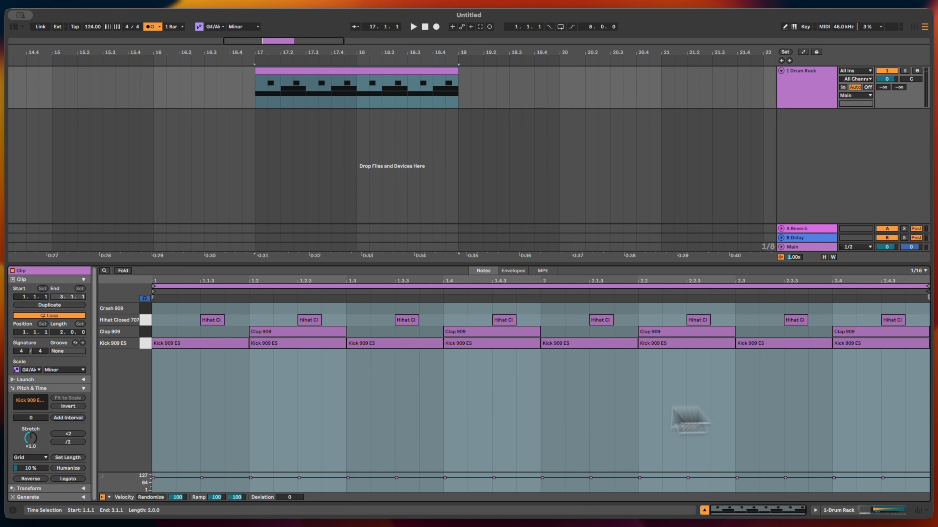
{"action": "left_click", "coordinate": [454, 399]}
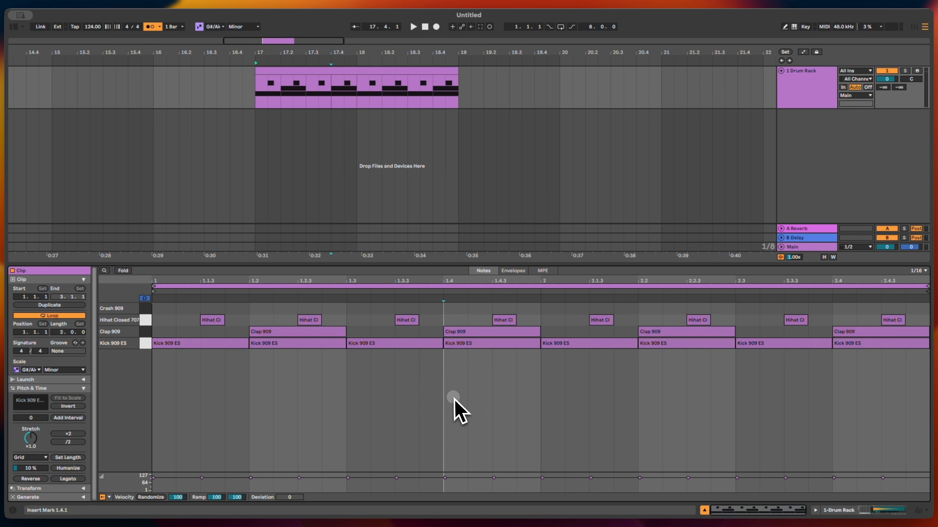
Turn off the metronome and add a Crash 909 note at 1.1.1 in the MIDI clip.
{"action": "left_click", "coordinate": [152, 27]}
{"action": "key", "text": "Home"}
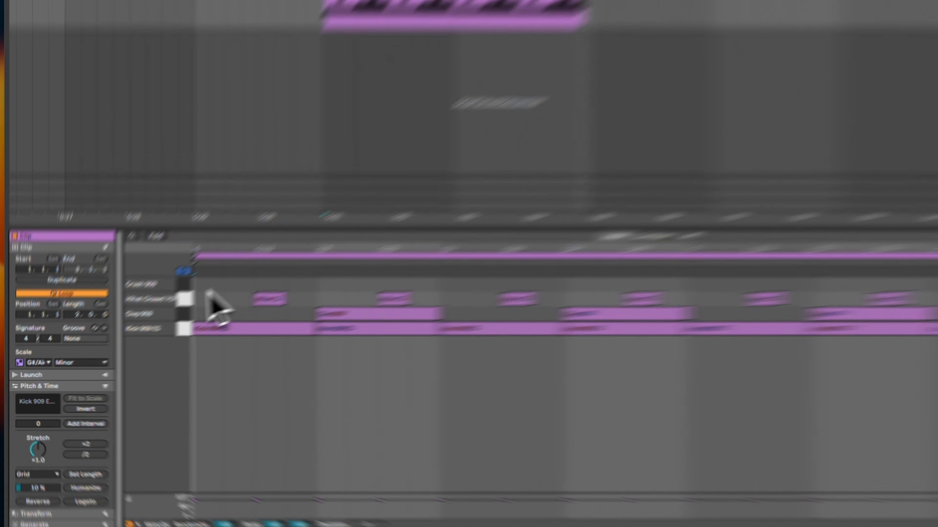
{"action": "double_click", "coordinate": [163, 309]}
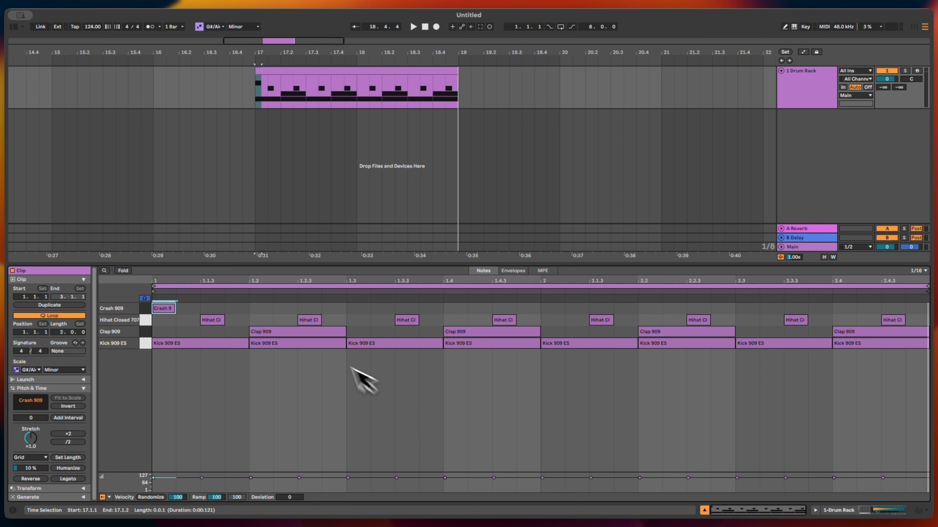
{"action": "left_click", "coordinate": [292, 70]}
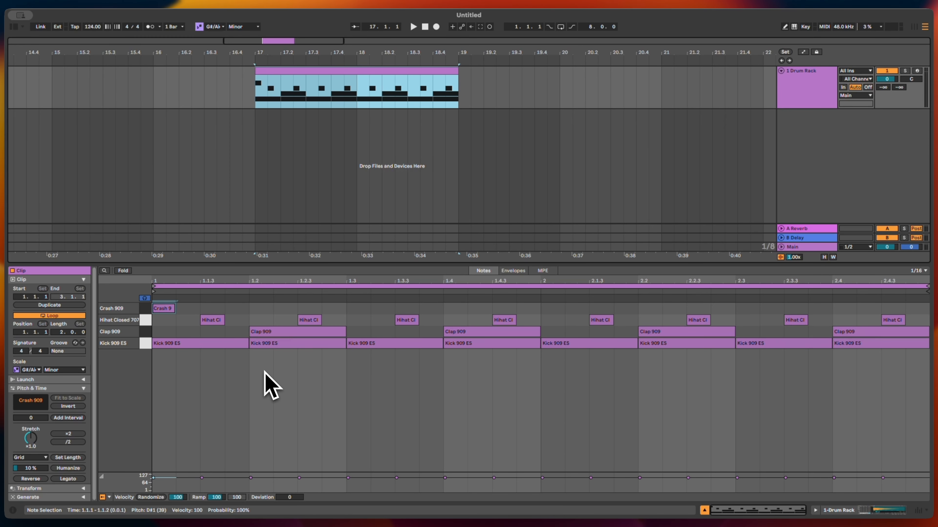
Switch to Session View and unfold the Drum Rack track into its individual chain channels.
{"action": "key", "text": "Tab"}
{"action": "key", "text": "Tab"}
{"action": "key", "text": "Tab"}
{"action": "key", "text": "Tab"}
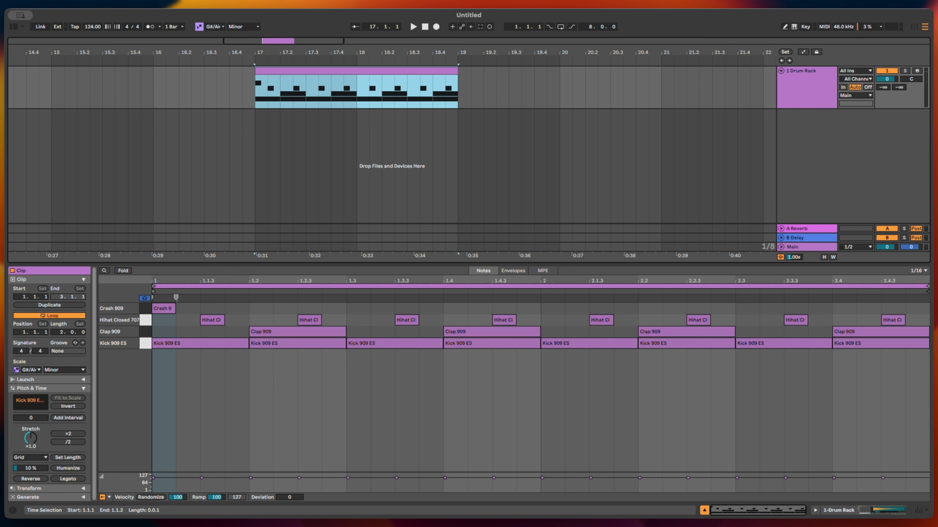
{"action": "key", "text": "Tab"}
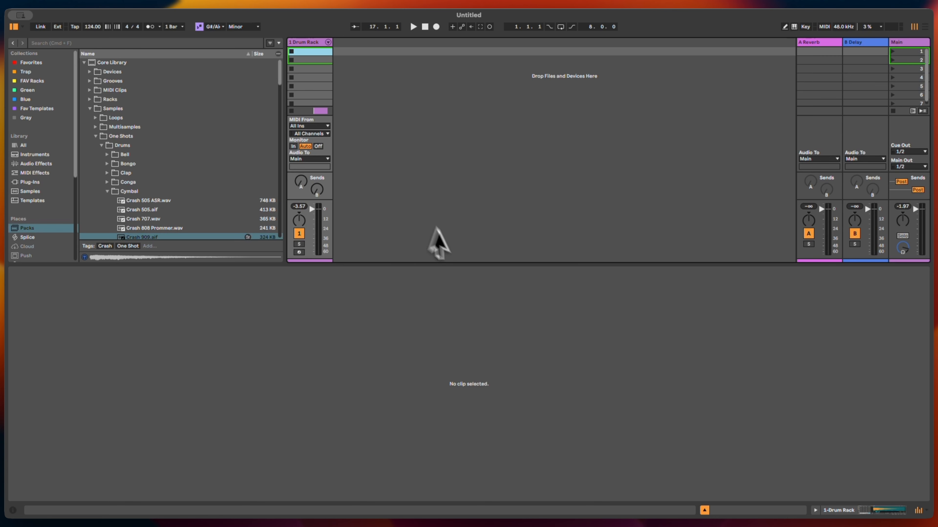
{"action": "left_click", "coordinate": [312, 42]}
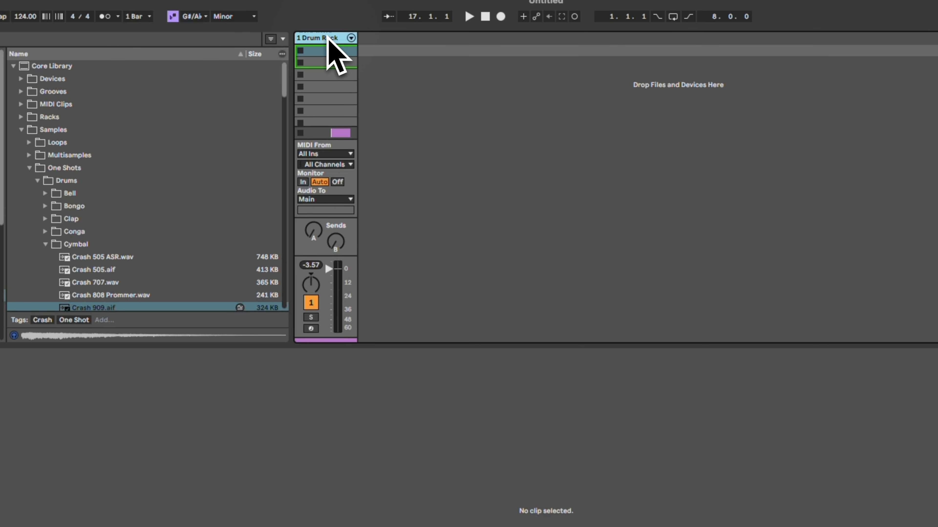
{"action": "left_click", "coordinate": [352, 39]}
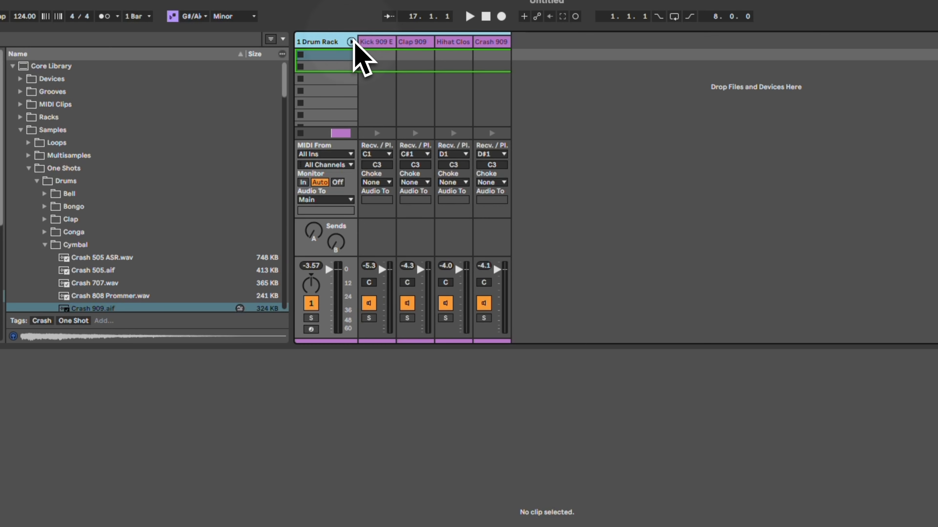
Select the kick, clap, hi-hat and crash chains in turn to inspect each one's channel and device, ending on the kick.
{"action": "left_click", "coordinate": [374, 42]}
{"action": "key", "text": "ctrl+alt+l"}
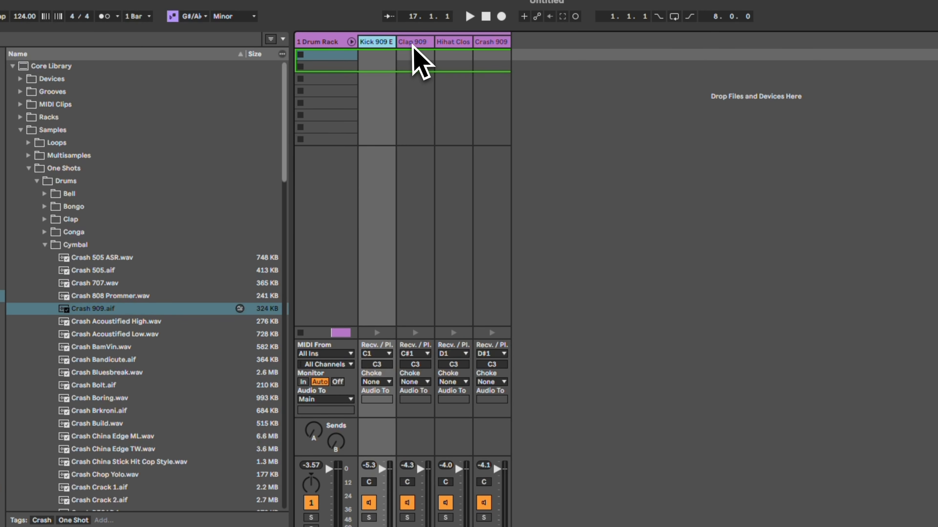
{"action": "left_click", "coordinate": [411, 44]}
{"action": "left_click", "coordinate": [453, 42]}
{"action": "left_click", "coordinate": [476, 43]}
{"action": "left_click", "coordinate": [379, 43]}
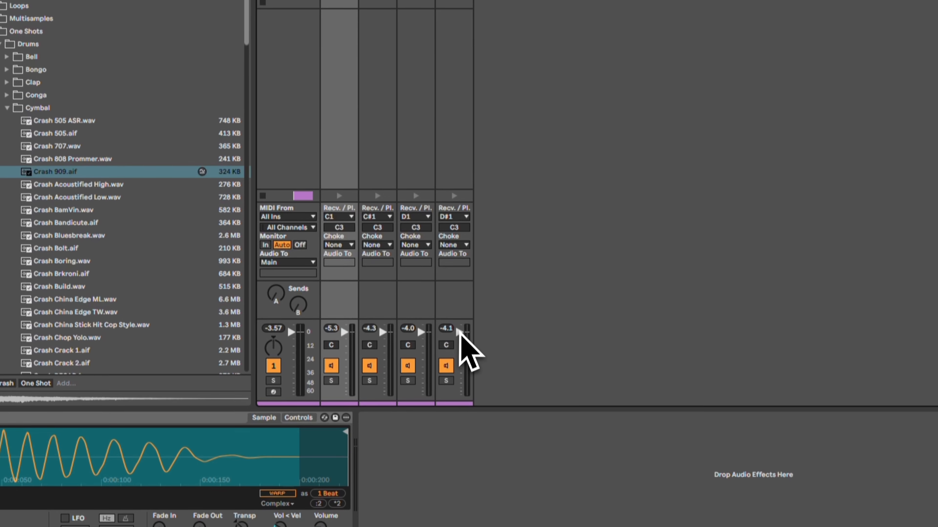
Lower the volume faders of the Crash 909 and closed hi-hat chains.
{"action": "left_click_drag", "start_coordinate": [460, 327], "coordinate": [460, 361]}
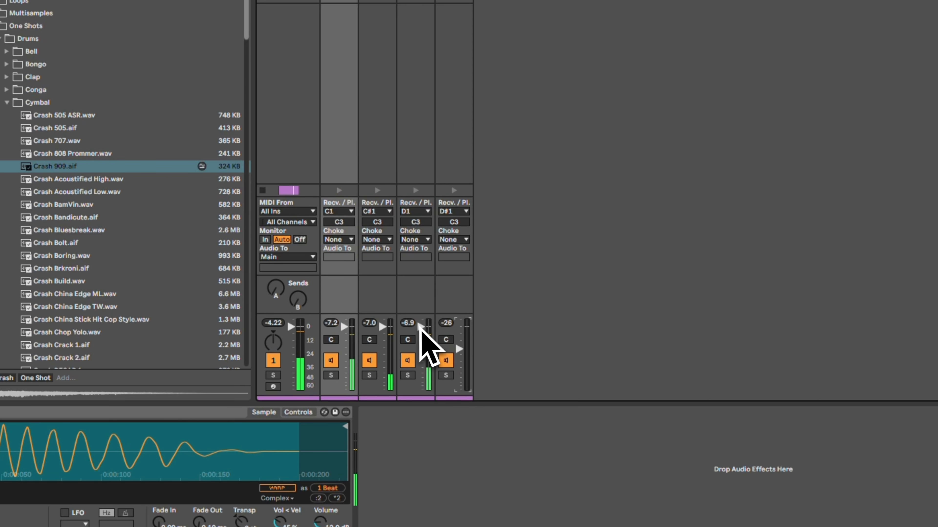
{"action": "left_click_drag", "start_coordinate": [420, 326], "coordinate": [420, 339]}
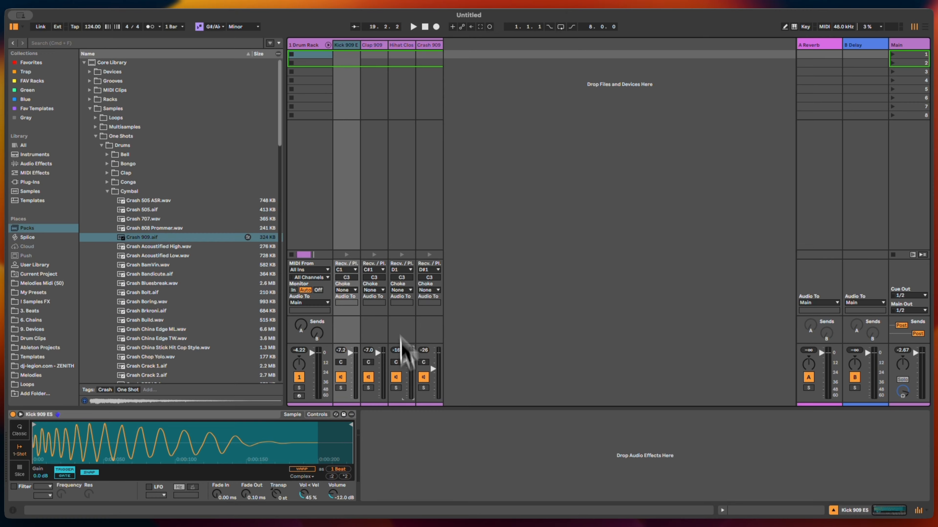
Select the Clap 909 chain, collapse the Cymbal folder and expand the Clap folder of the Core Library drum one-shots.
{"action": "left_click", "coordinate": [378, 53]}
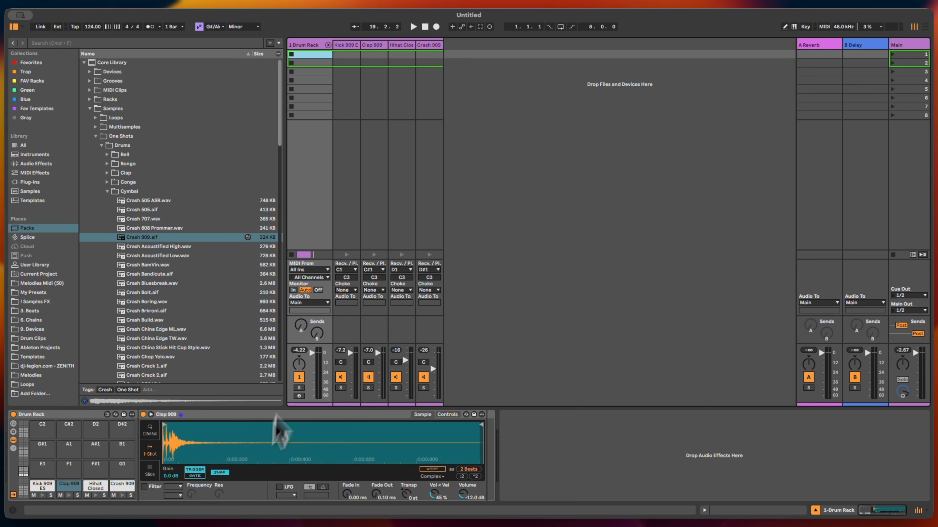
{"action": "left_click", "coordinate": [372, 45]}
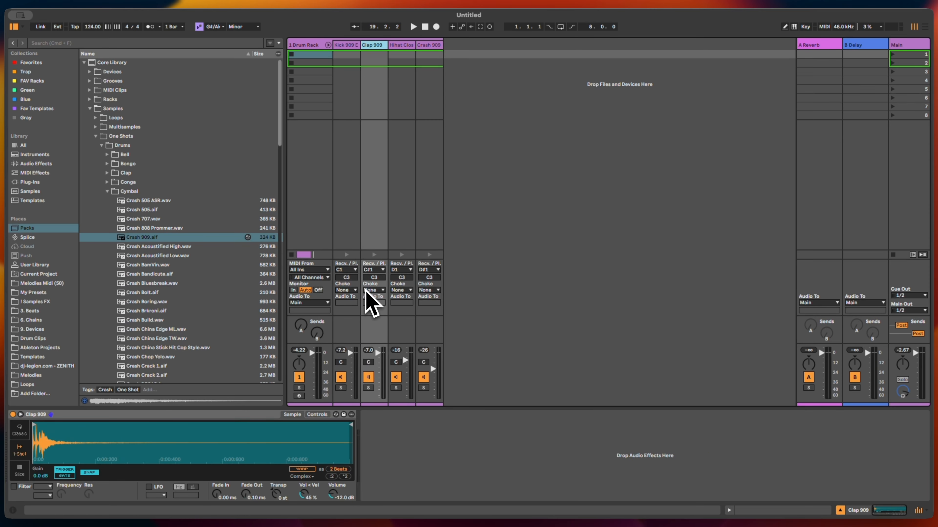
{"action": "left_click", "coordinate": [107, 191]}
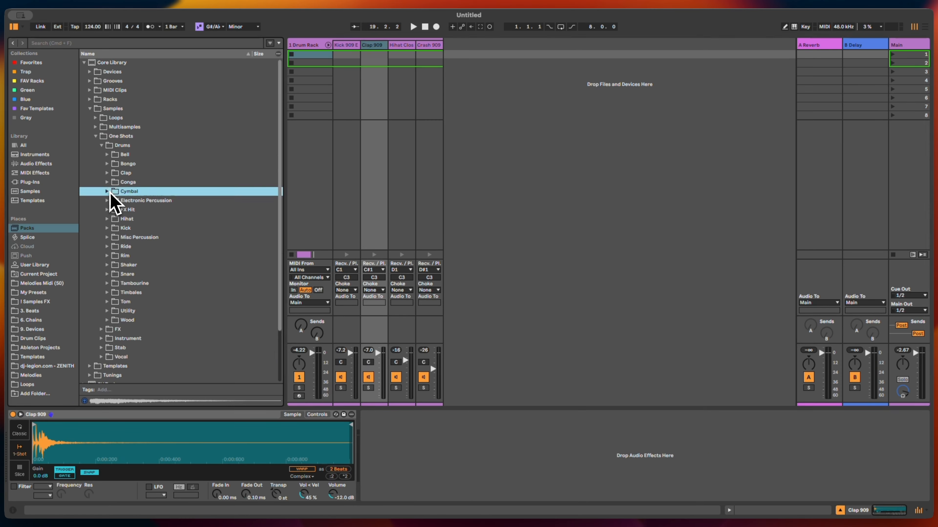
{"action": "left_click", "coordinate": [107, 174]}
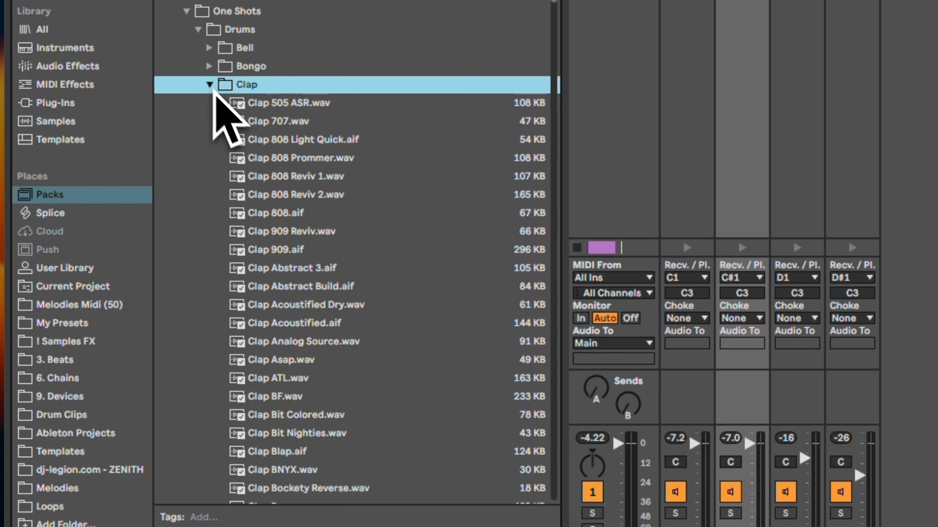
{"action": "scroll", "coordinate": [299, 388], "scroll_direction": "down", "scroll_amount": 3}
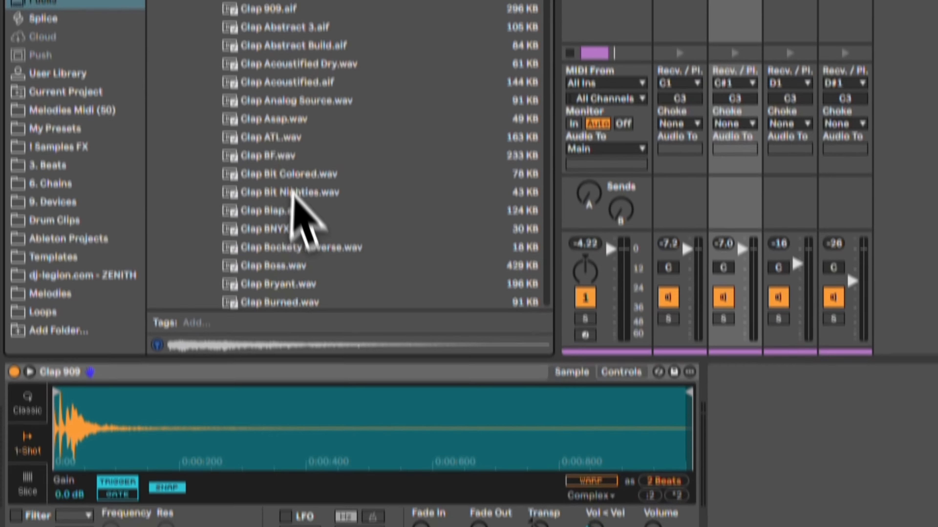
Audition several clap one-shots and replace the Clap 909 sample with Clap DECAP 1.wav.
{"action": "left_click", "coordinate": [339, 354]}
{"action": "left_click", "coordinate": [321, 183]}
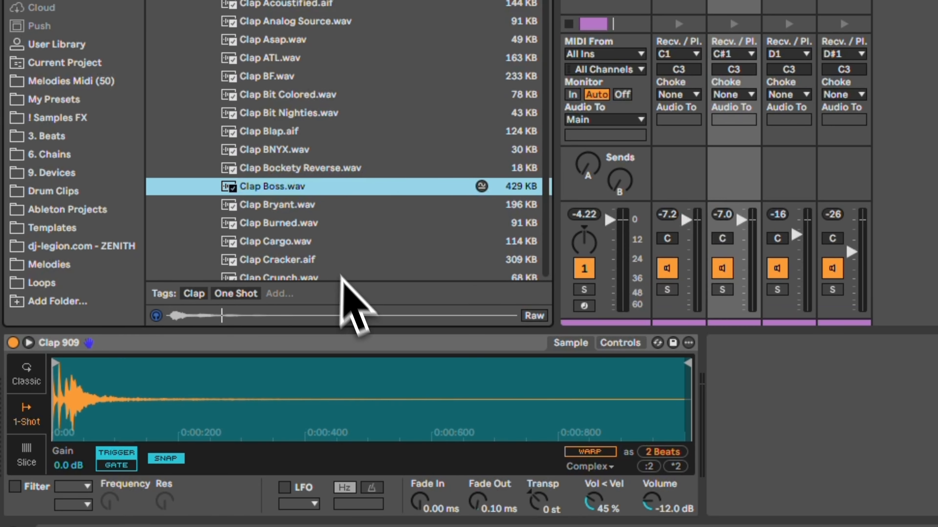
{"action": "left_click", "coordinate": [316, 207]}
{"action": "left_click", "coordinate": [331, 226]}
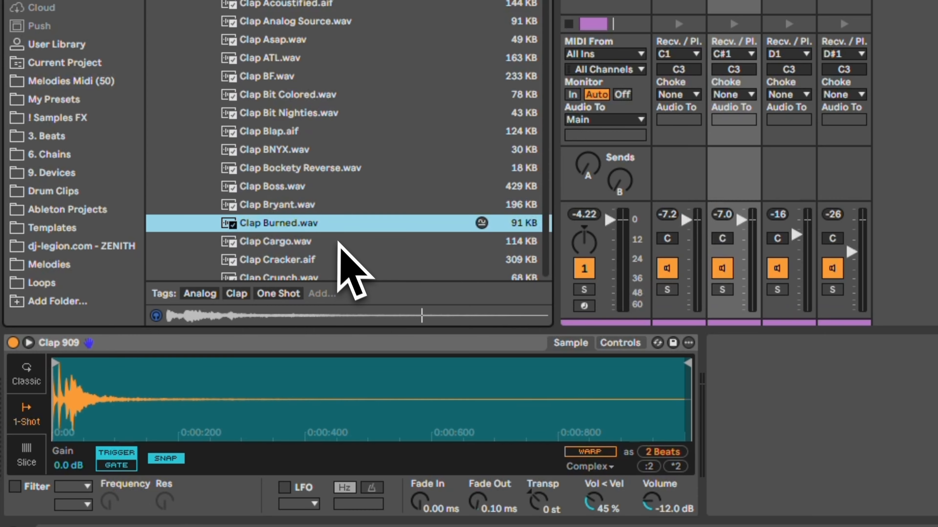
{"action": "scroll", "coordinate": [324, 214], "scroll_direction": "down", "scroll_amount": 5}
{"action": "left_click", "coordinate": [311, 172]}
{"action": "left_click_drag", "start_coordinate": [301, 171], "coordinate": [284, 394]}
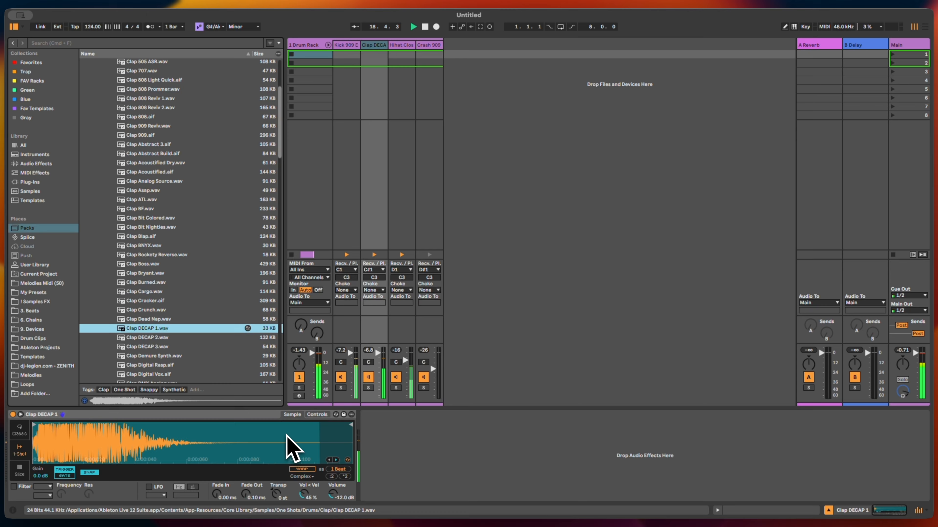
Audition more claps, including Clap DMX Analog, Clap eClap and Clap Enemy Flac, and load Clap Electrified.wav into the clap's Simpler.
{"action": "scroll", "coordinate": [177, 345], "scroll_direction": "down", "scroll_amount": 3}
{"action": "left_click", "coordinate": [167, 334]}
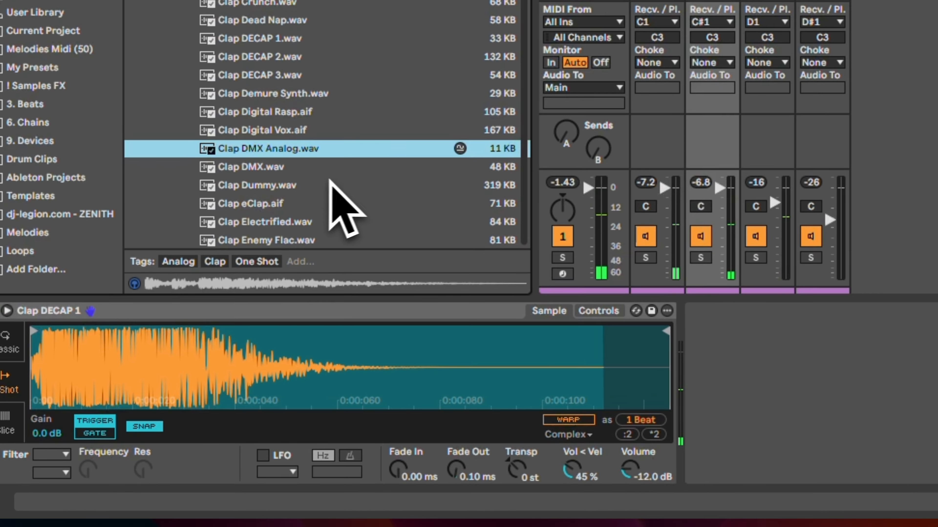
{"action": "left_click", "coordinate": [178, 349]}
{"action": "left_click", "coordinate": [308, 210]}
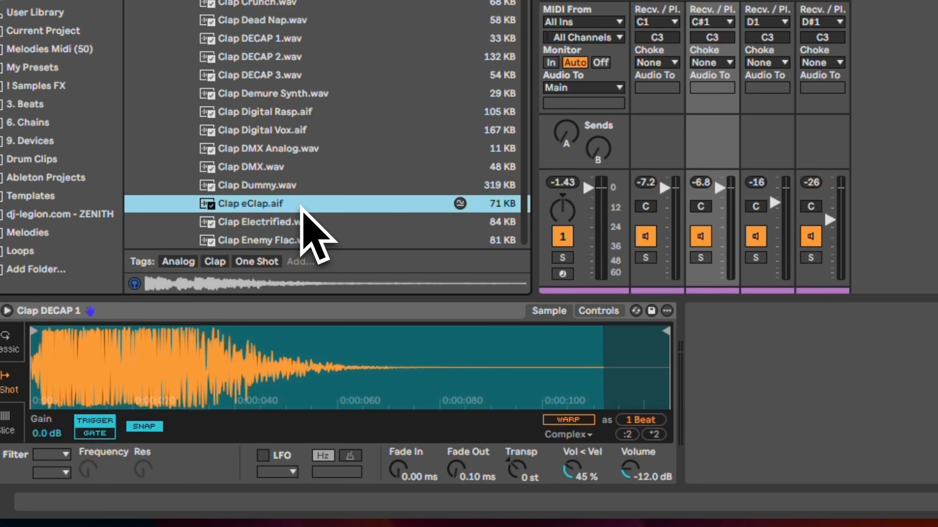
{"action": "scroll", "coordinate": [306, 213], "scroll_direction": "down", "scroll_amount": 3}
{"action": "left_click", "coordinate": [278, 130]}
{"action": "left_click", "coordinate": [284, 146]}
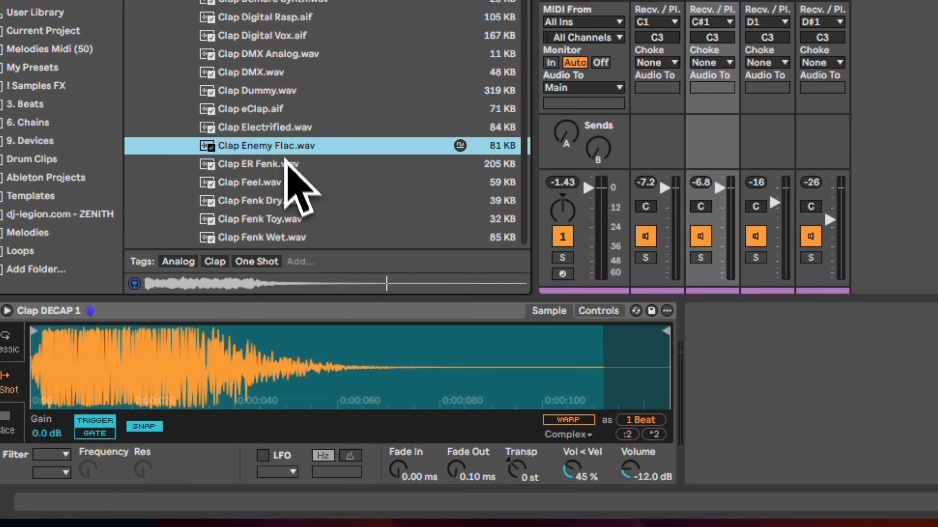
{"action": "left_click", "coordinate": [280, 125]}
{"action": "left_click_drag", "start_coordinate": [275, 128], "coordinate": [279, 382]}
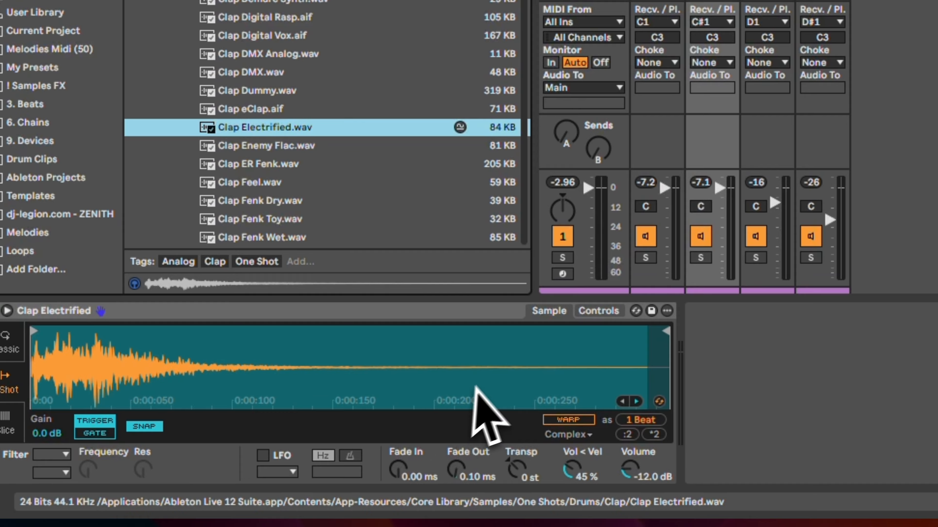
Trim the Clap Electrified sample's end to about 100 ms, set Fade Out to 24.4 ms and play the pattern.
{"action": "mouse_move", "coordinate": [668, 330]}
{"action": "left_mouse_down"}
{"action": "mouse_move", "coordinate": [630, 321]}
{"action": "mouse_move", "coordinate": [229, 337]}
{"action": "mouse_move", "coordinate": [325, 361]}
{"action": "mouse_move", "coordinate": [521, 363]}
{"action": "mouse_move", "coordinate": [246, 356]}
{"action": "mouse_move", "coordinate": [260, 348]}
{"action": "left_mouse_up"}
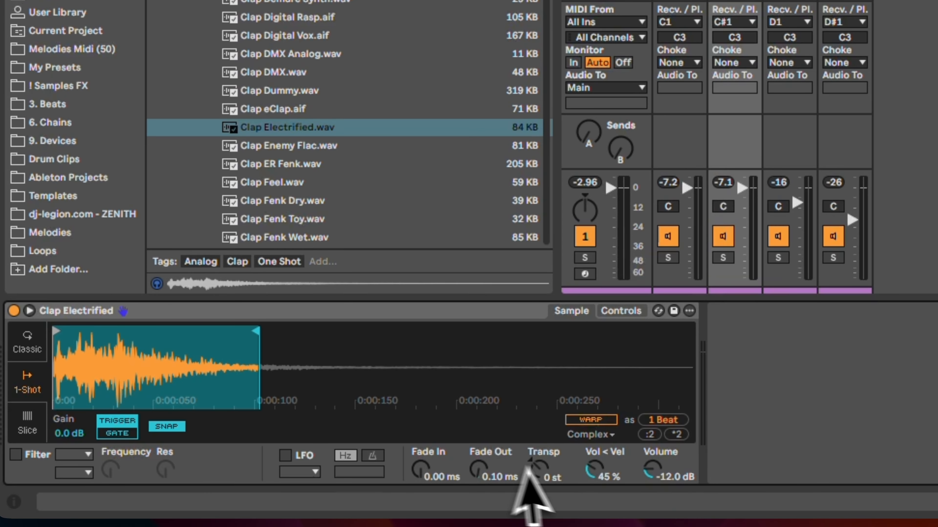
{"action": "left_click", "coordinate": [479, 471]}
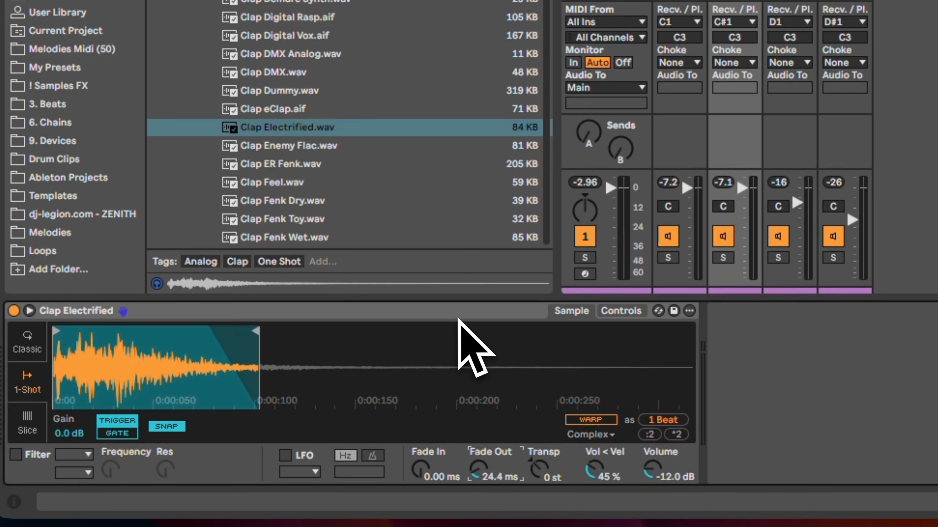
{"action": "key", "text": "space"}
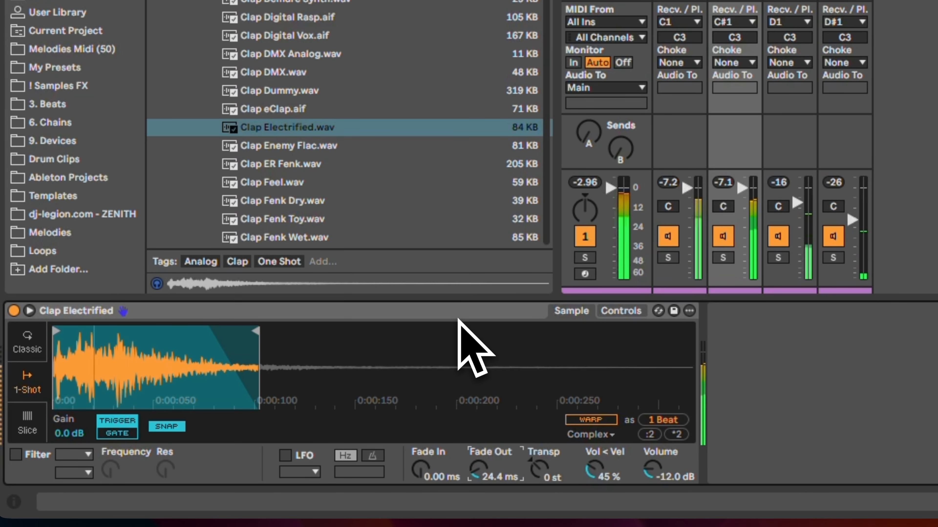
Extend the clap sample's end to about 200 ms with a +6 st transposition, and slightly lower the clap chain's volume.
{"action": "left_click_drag", "start_coordinate": [255, 330], "coordinate": [345, 330]}
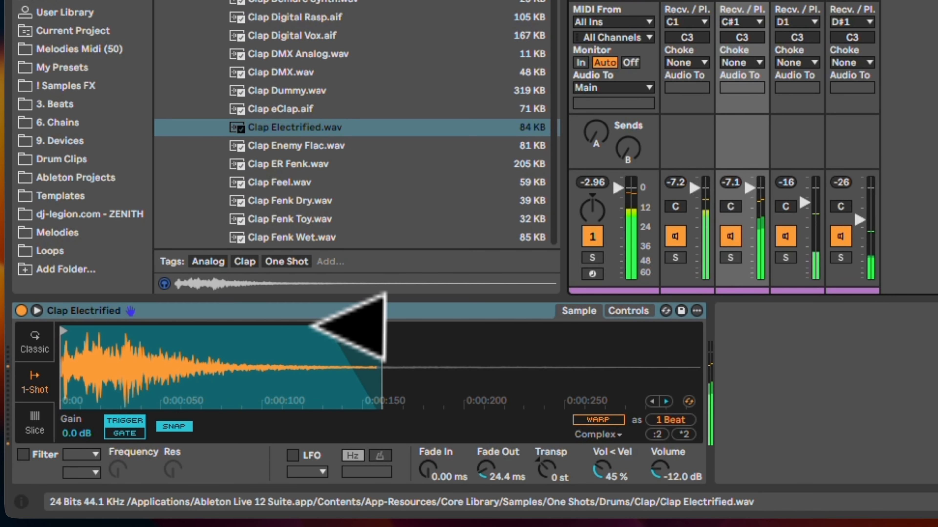
{"action": "left_click_drag", "start_coordinate": [382, 331], "coordinate": [469, 331]}
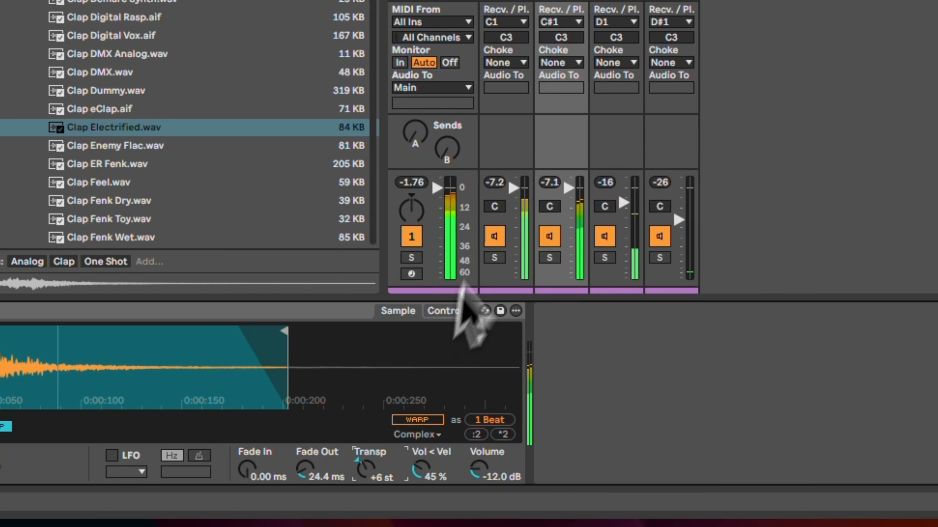
{"action": "left_click_drag", "start_coordinate": [570, 192], "coordinate": [568, 208]}
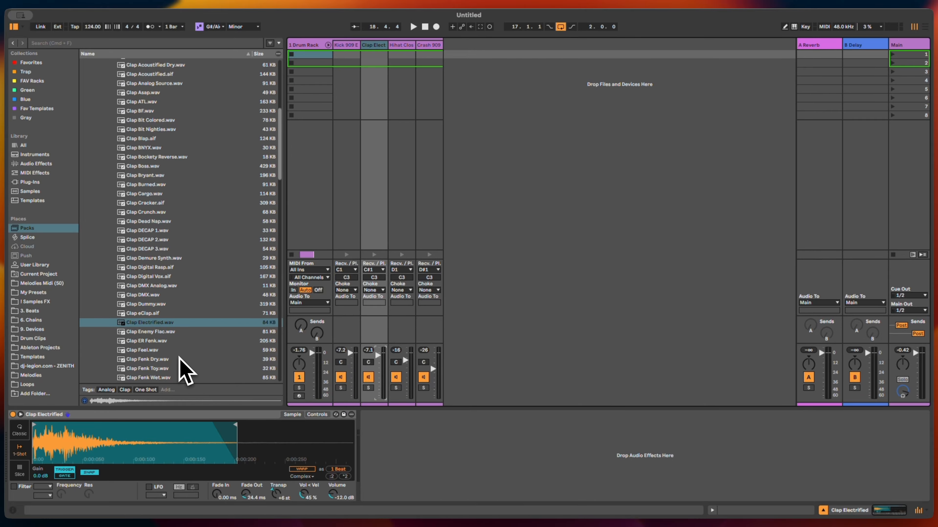
Audition Clap Flange Hint and Clap Foley, and place Clap Foley.aif on every beat of bar 17 on a new arrangement audio track.
{"action": "scroll", "coordinate": [183, 372], "scroll_direction": "down", "scroll_amount": 3}
{"action": "left_click", "coordinate": [155, 317]}
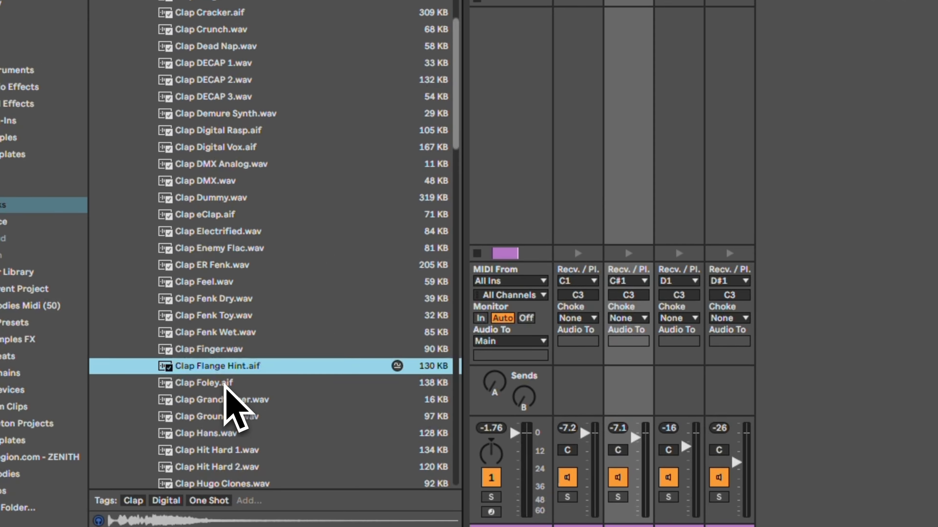
{"action": "left_click", "coordinate": [224, 384]}
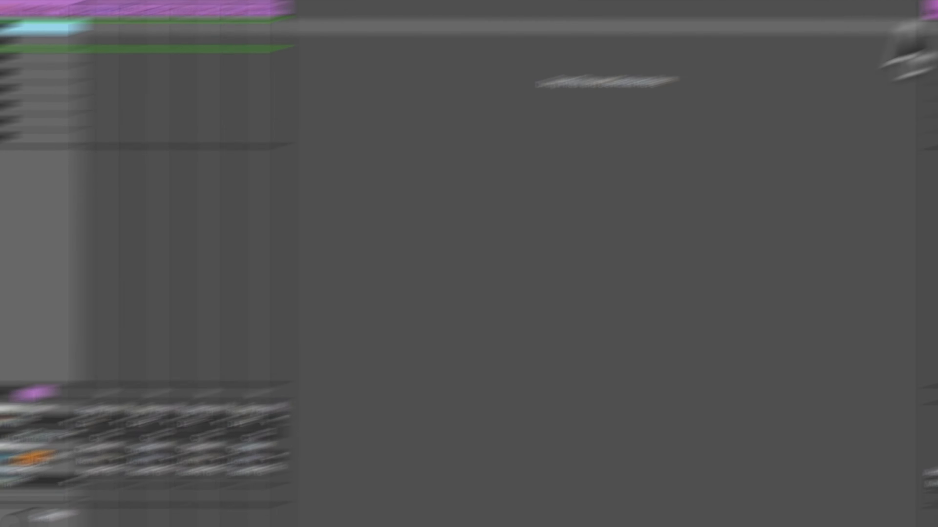
{"action": "left_click", "coordinate": [920, 43]}
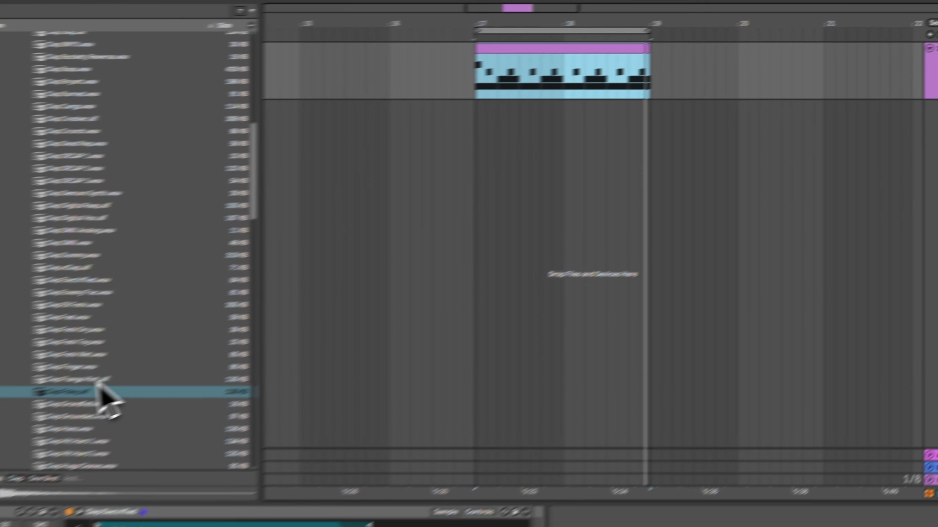
{"action": "left_click_drag", "start_coordinate": [102, 390], "coordinate": [579, 104]}
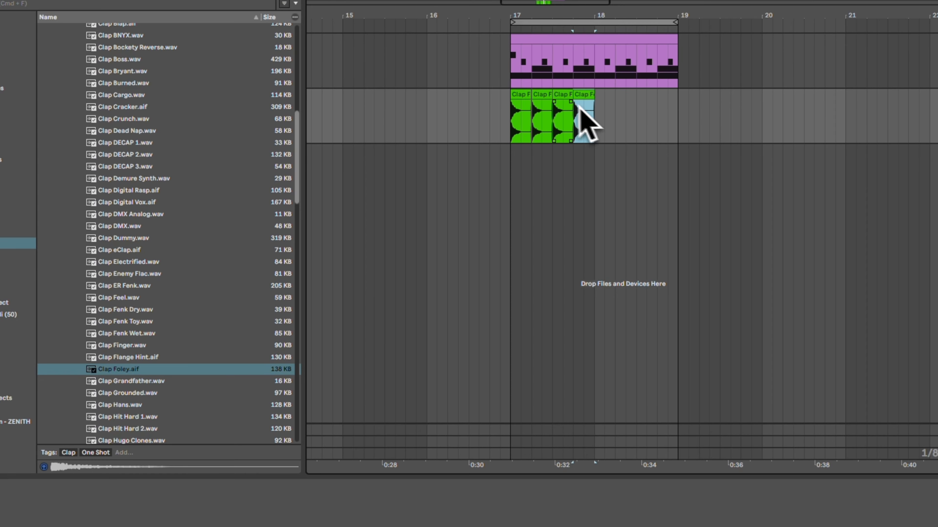
Inspect the first Clap Foley clip's sample on the audio track and delete the Clap Foley track.
{"action": "double_click", "coordinate": [521, 94]}
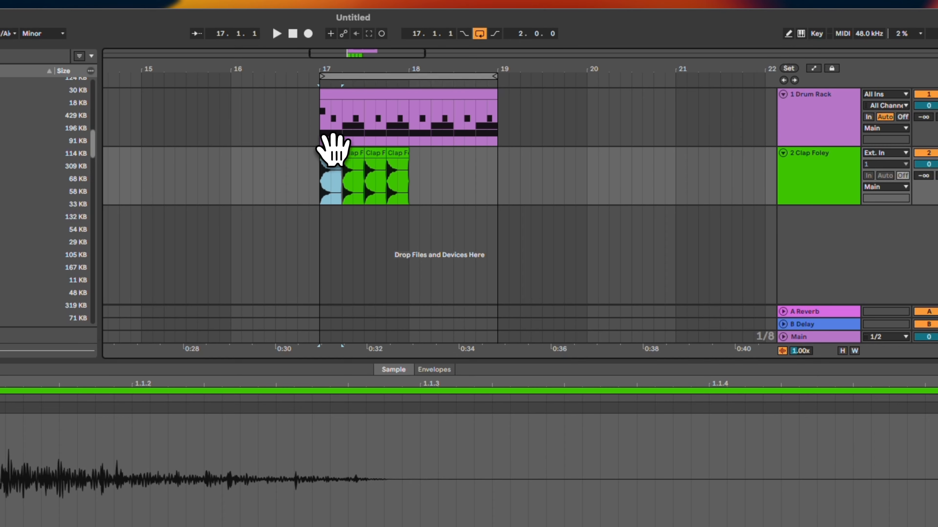
{"action": "left_click", "coordinate": [838, 185]}
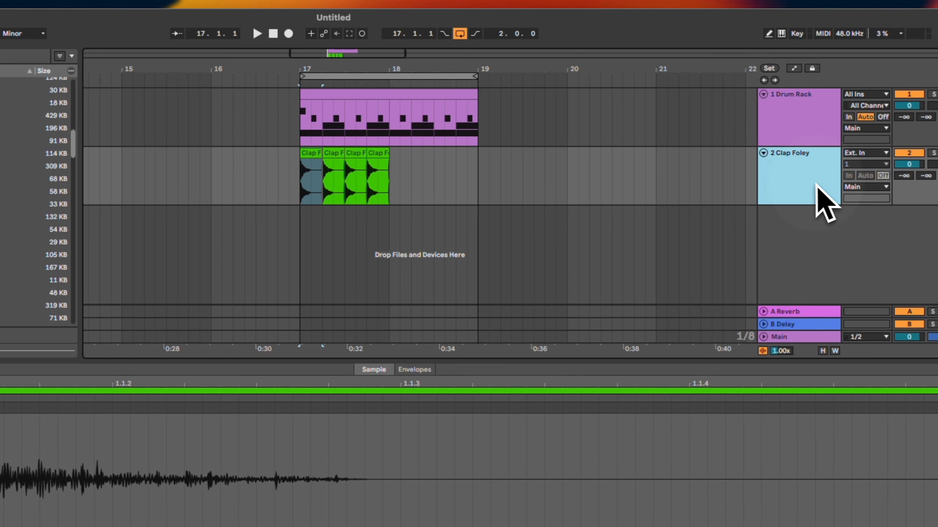
{"action": "key", "text": "Delete"}
Select the Drum Rack's MIDI clip and examine the rack's individual chains in the Session View mixer.
{"action": "left_click", "coordinate": [381, 98]}
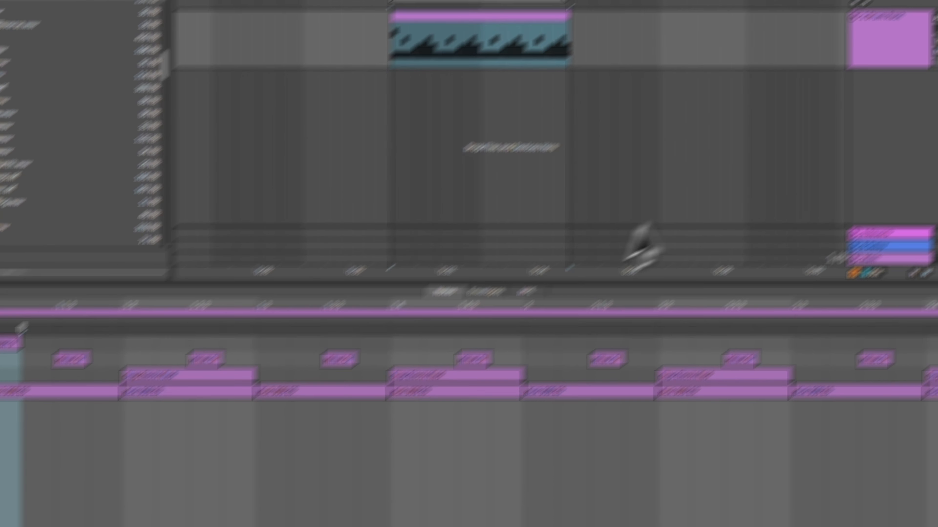
{"action": "key", "text": "Tab"}
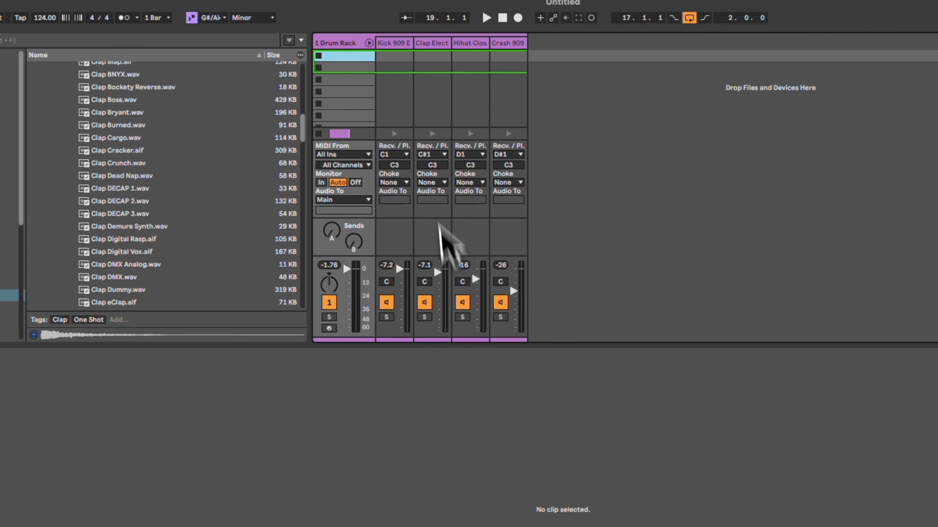
{"action": "left_click", "coordinate": [256, 41]}
{"action": "left_click", "coordinate": [298, 41]}
Open the Drum Rack clip and copy all Hihat Closed 707 notes from the offbeats onto the beats across both bars.
{"action": "double_click", "coordinate": [440, 43]}
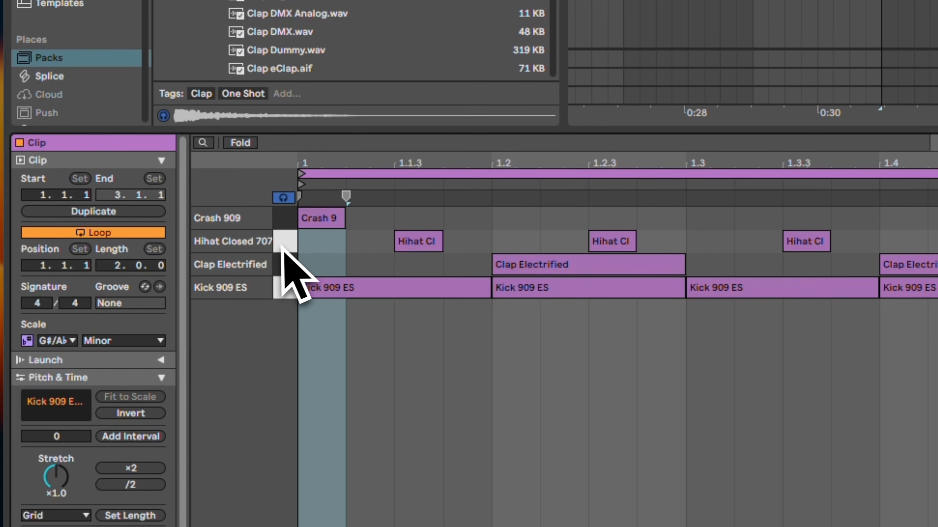
{"action": "left_click", "coordinate": [147, 252]}
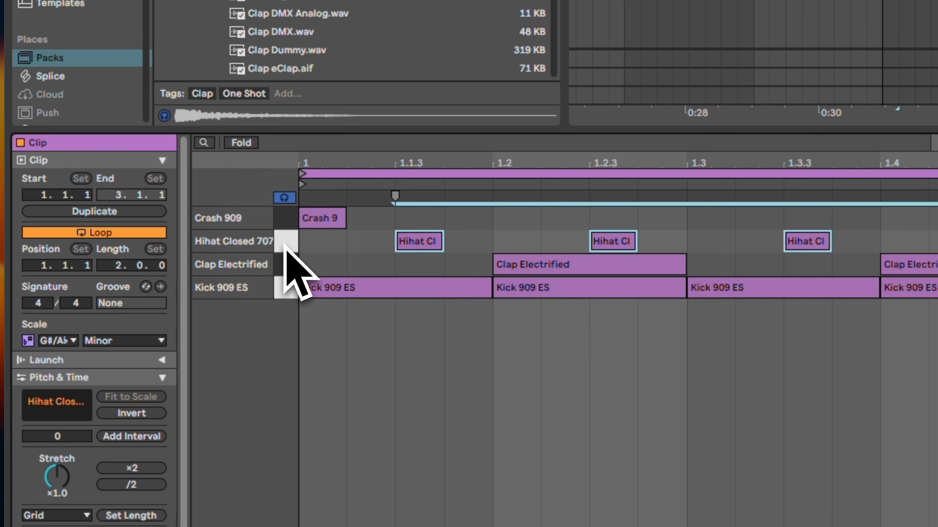
{"action": "left_click", "coordinate": [284, 242]}
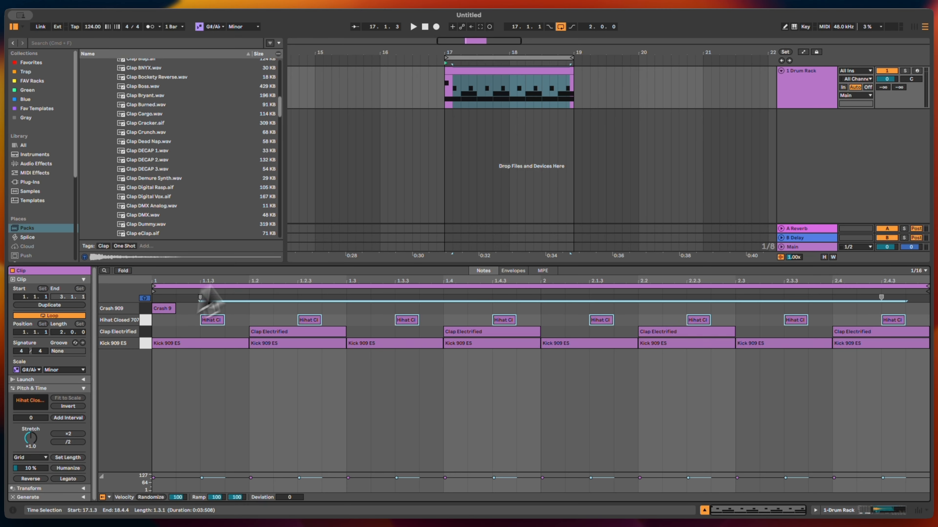
{"action": "scroll", "coordinate": [222, 181], "scroll_direction": "up", "scroll_amount": 10}
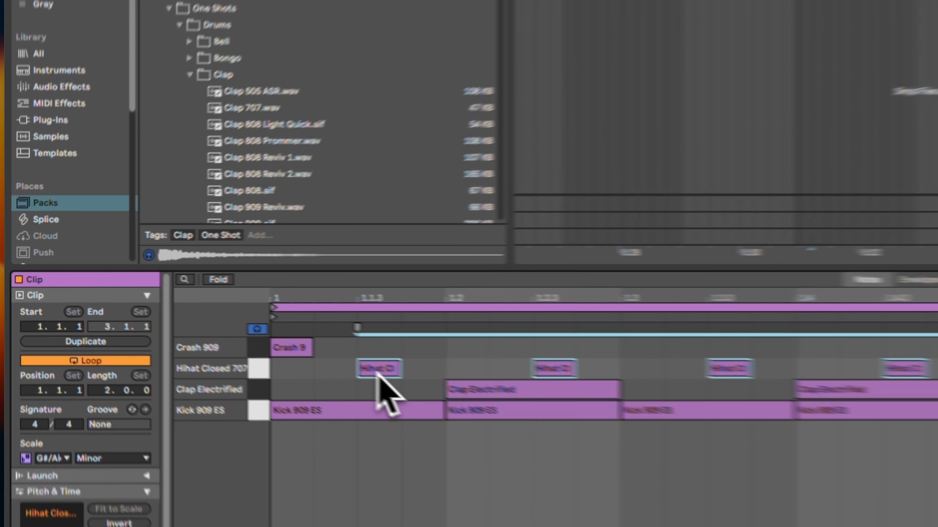
{"action": "left_click_drag", "start_coordinate": [210, 323], "coordinate": [162, 321]}
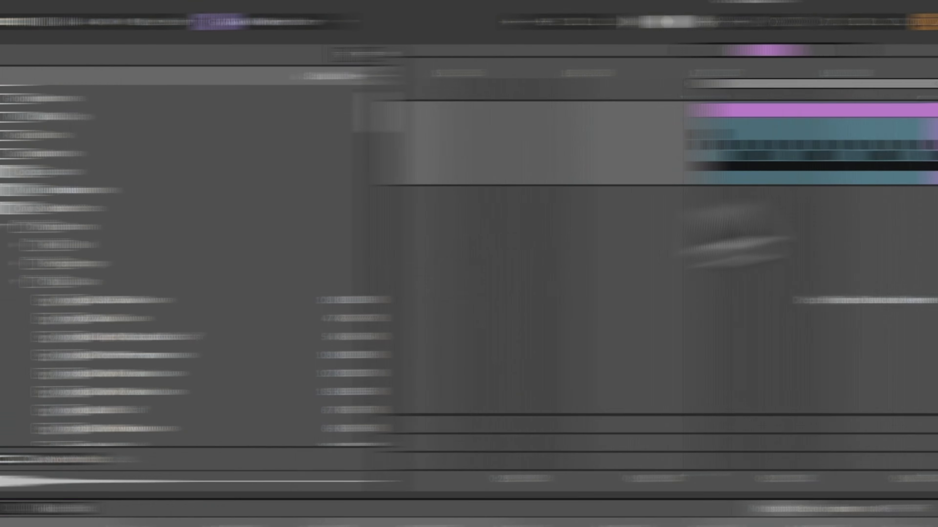
Collapse the Clap folder, search the Core Library for "open h" and expand the Hihat folder.
{"action": "double_click", "coordinate": [698, 121]}
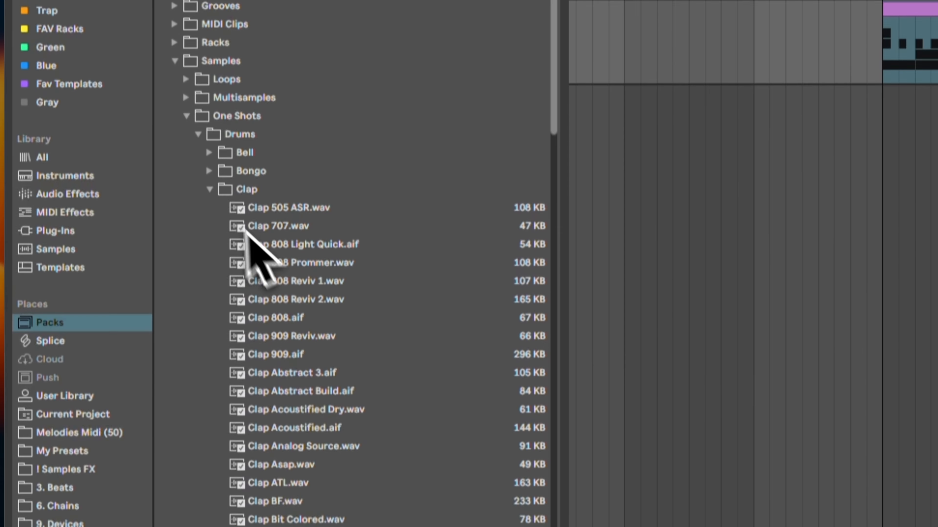
{"action": "left_click", "coordinate": [209, 221]}
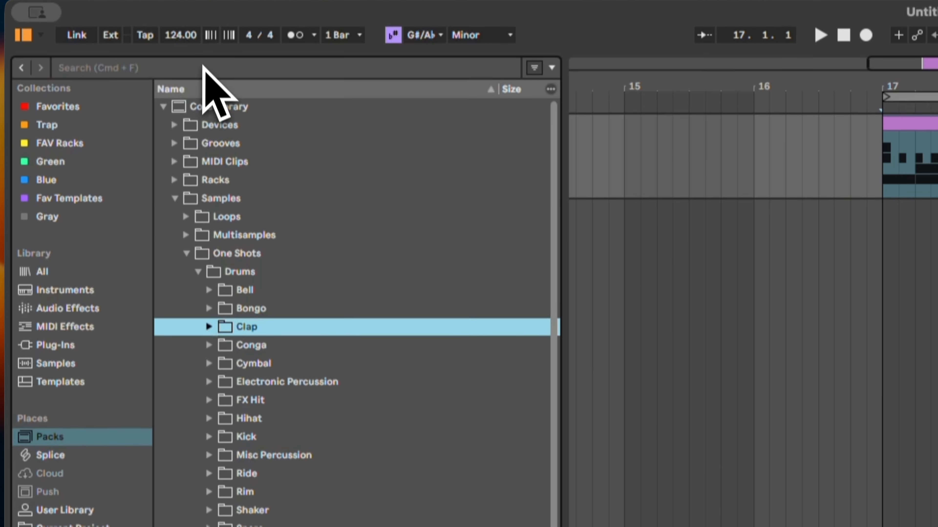
{"action": "left_click", "coordinate": [203, 73]}
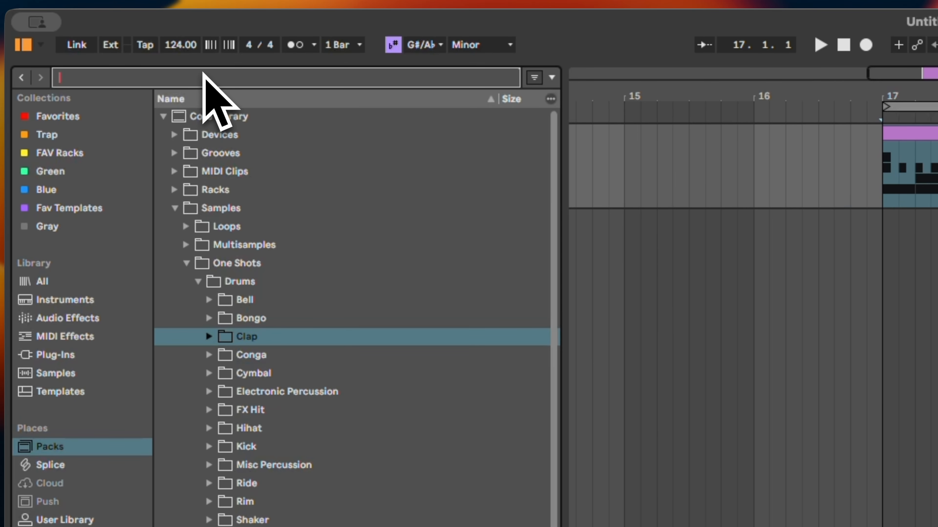
{"action": "type", "text": "open h"}
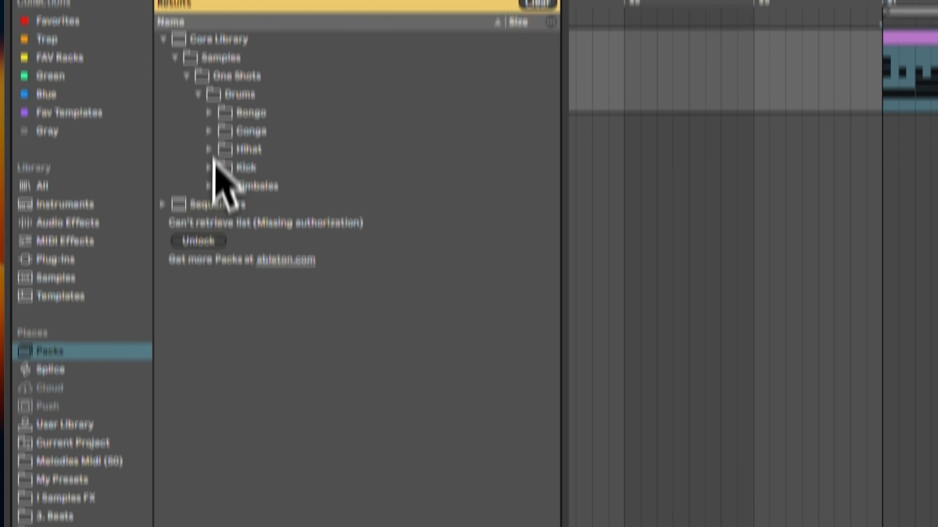
{"action": "left_click", "coordinate": [209, 245]}
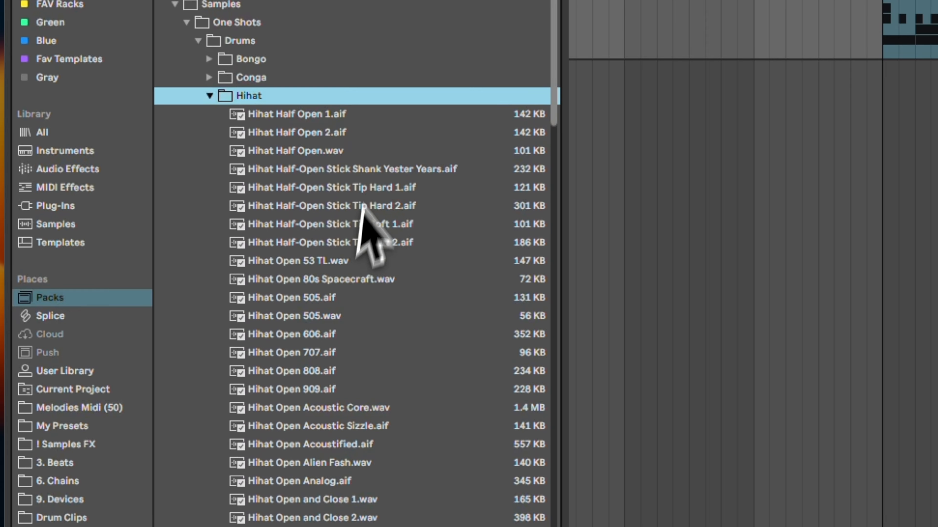
Audition half-open and open hi-hats, including Hihat Half Open.wav, Hihat Open 505.aif and Hihat Open 505.wav.
{"action": "left_click", "coordinate": [367, 133]}
{"action": "left_click", "coordinate": [374, 152]}
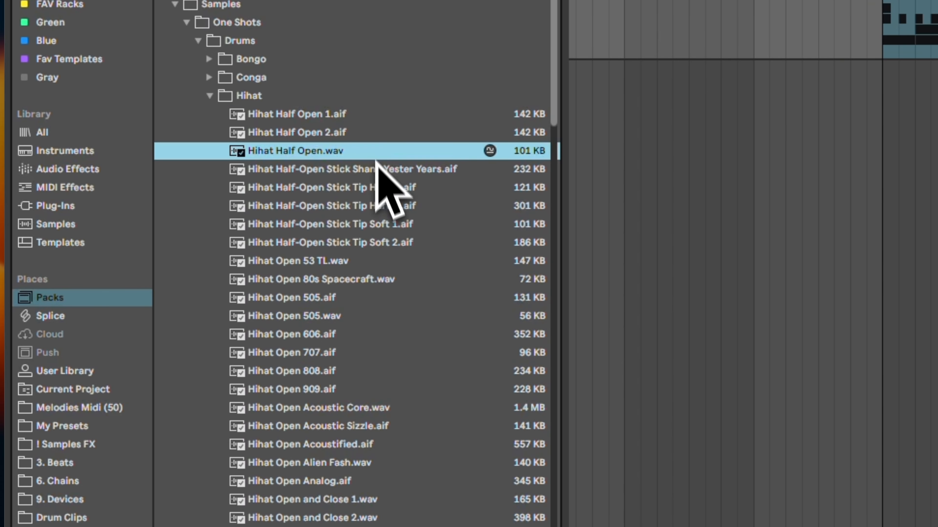
{"action": "left_click", "coordinate": [400, 186]}
{"action": "left_click", "coordinate": [394, 151]}
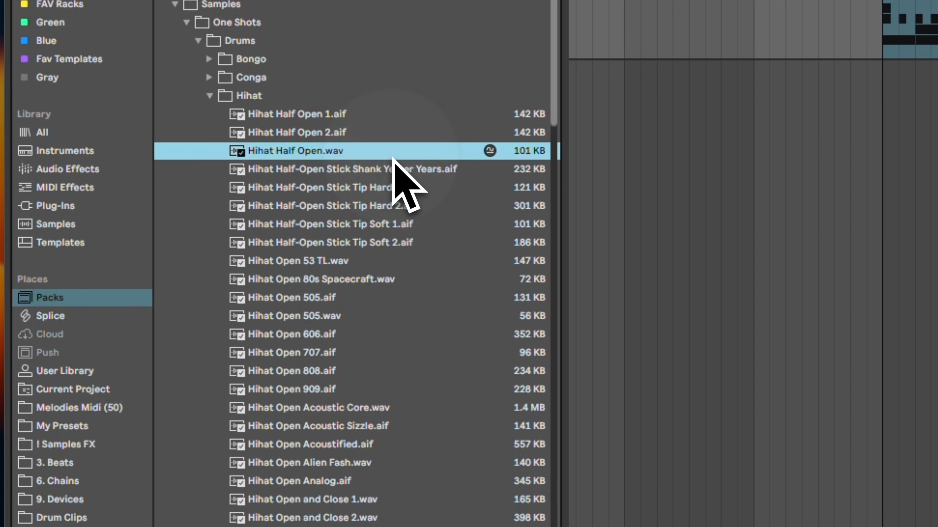
{"action": "left_click", "coordinate": [408, 206]}
{"action": "left_click", "coordinate": [406, 280]}
{"action": "left_click", "coordinate": [395, 303]}
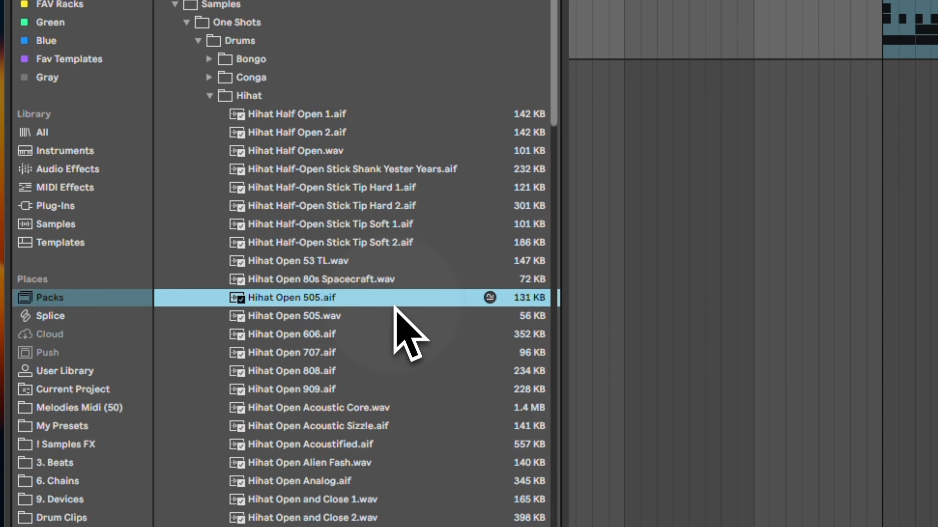
{"action": "left_click", "coordinate": [393, 334]}
{"action": "left_click", "coordinate": [388, 318]}
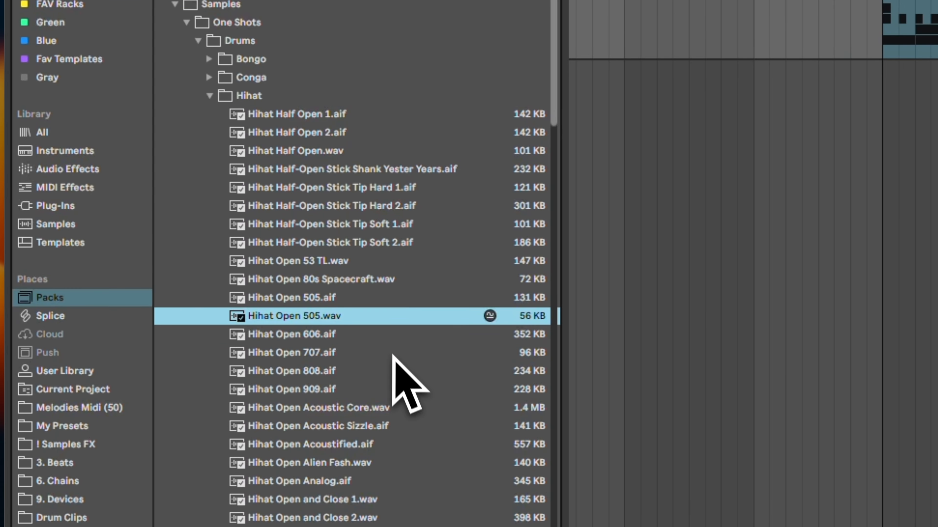
Audition Hihat Open 808.aif and Hihat Open 909.aif, and load Hihat Open 909.aif onto the Drum Rack's E1 pad.
{"action": "left_click", "coordinate": [394, 370]}
{"action": "left_click", "coordinate": [396, 388]}
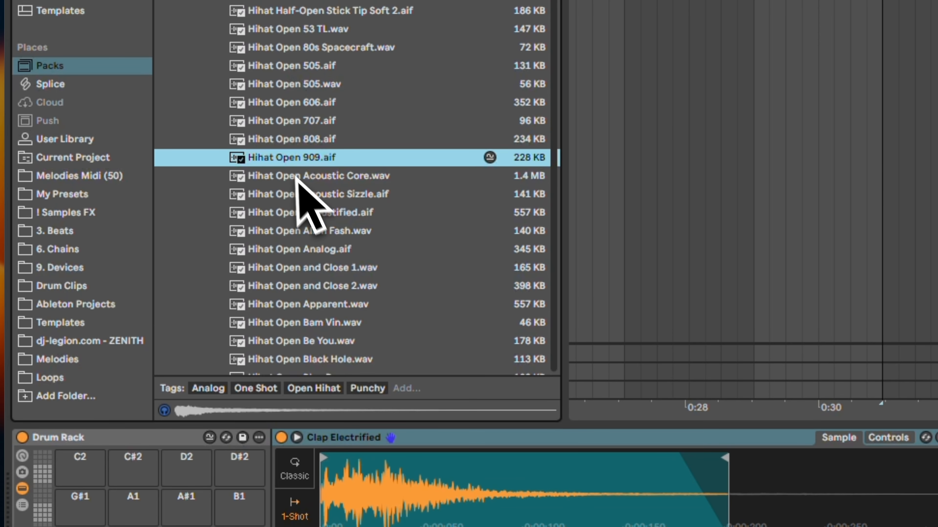
{"action": "left_click_drag", "start_coordinate": [295, 159], "coordinate": [83, 428]}
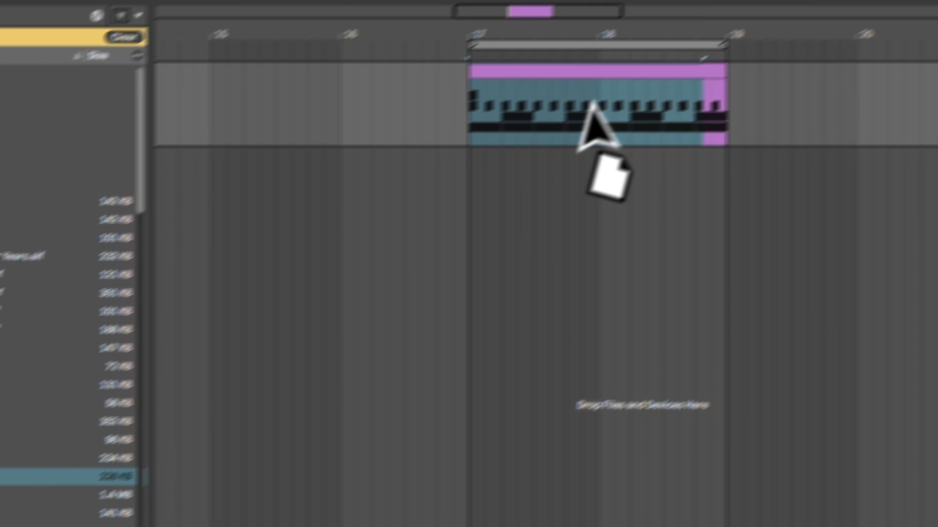
Place Hihat Open 909 notes on the four offbeats of bar 1 and copy them to the offbeats of bar 2.
{"action": "double_click", "coordinate": [560, 94]}
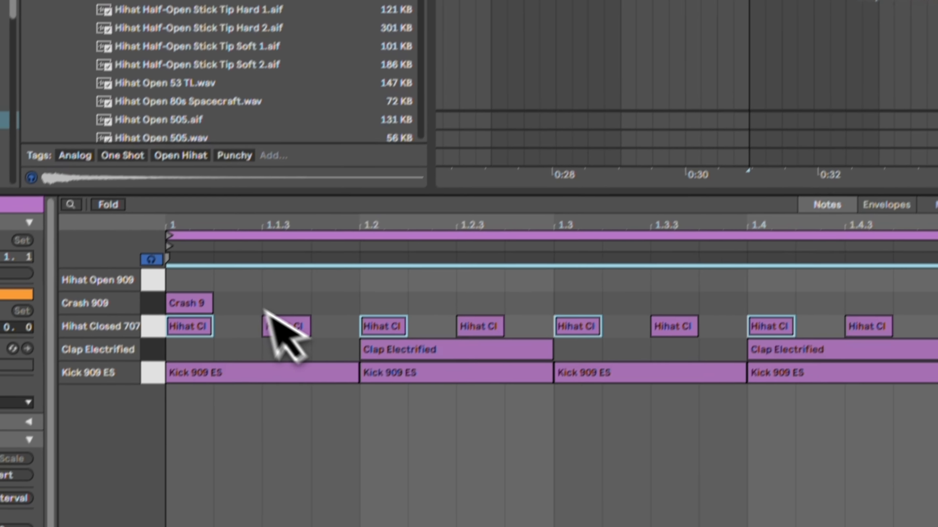
{"action": "double_click", "coordinate": [285, 280]}
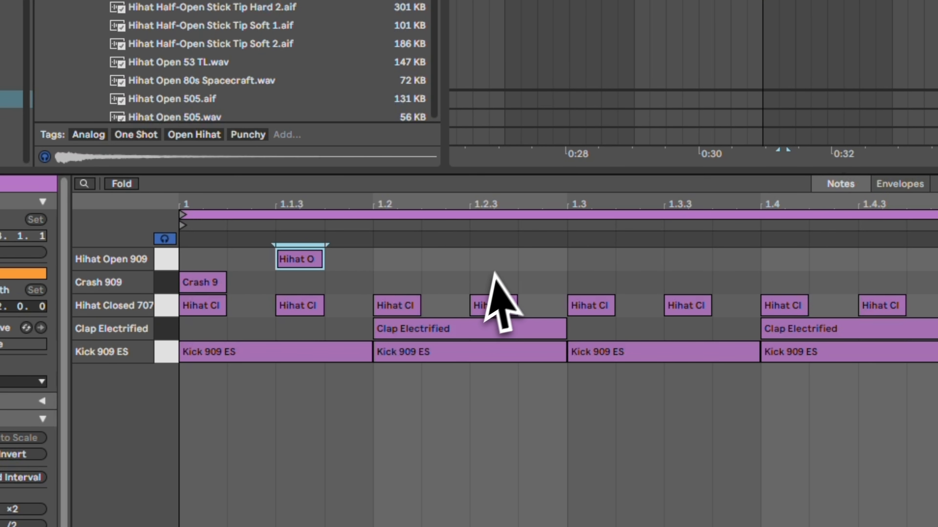
{"action": "double_click", "coordinate": [495, 259]}
{"action": "double_click", "coordinate": [691, 259]}
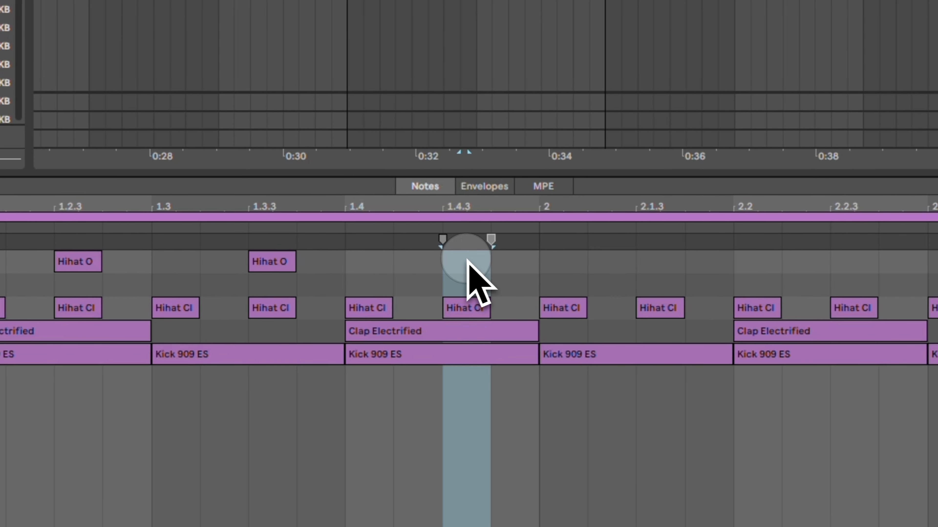
{"action": "double_click", "coordinate": [629, 261]}
{"action": "left_click_drag", "start_coordinate": [696, 263], "coordinate": [8, 263]}
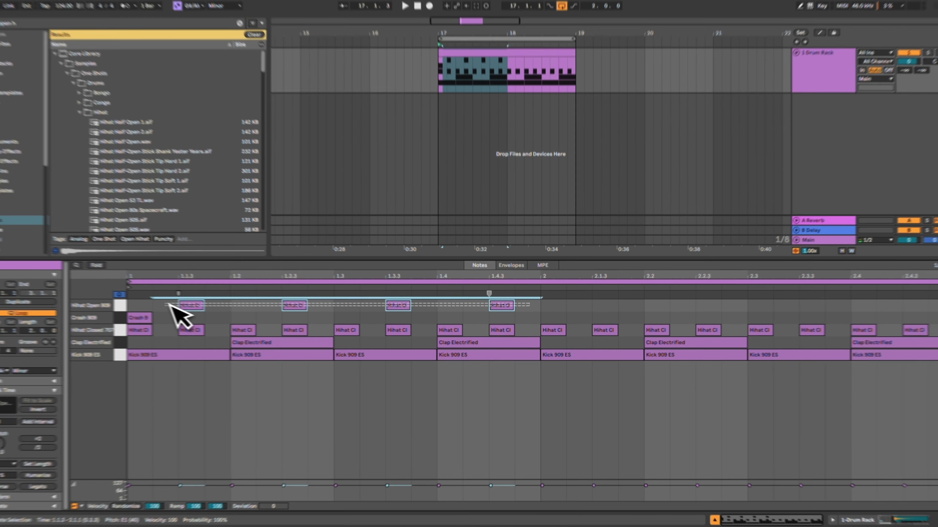
{"action": "left_click_drag", "start_coordinate": [169, 305], "coordinate": [597, 307]}
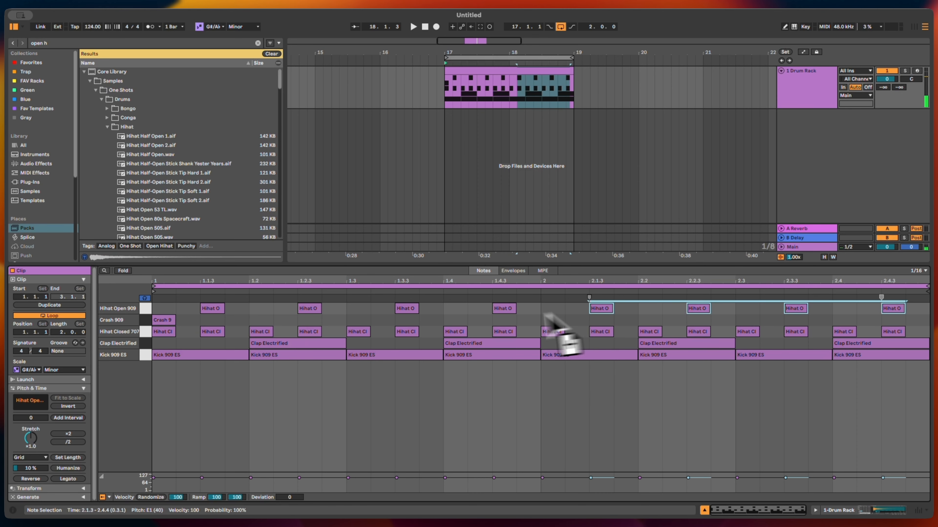
Play the pattern and copy all Hihat Closed 707 notes one sixteenth later so they fill every sixteenth.
{"action": "key", "text": "space"}
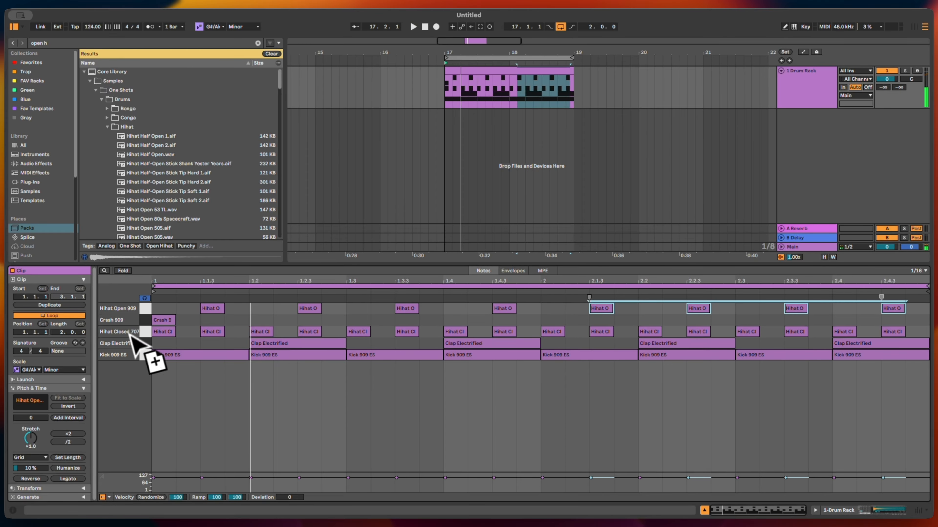
{"action": "left_click", "coordinate": [145, 332]}
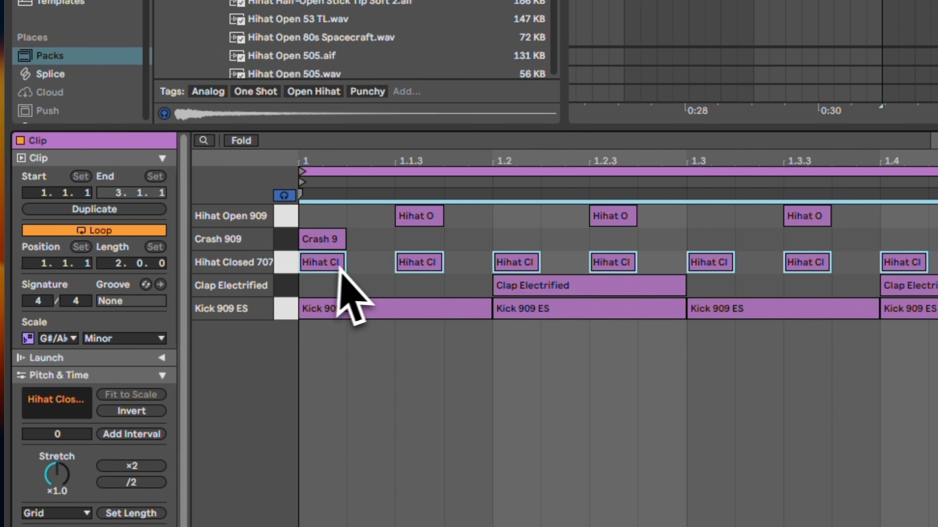
{"action": "left_click_drag", "start_coordinate": [339, 267], "coordinate": [391, 266]}
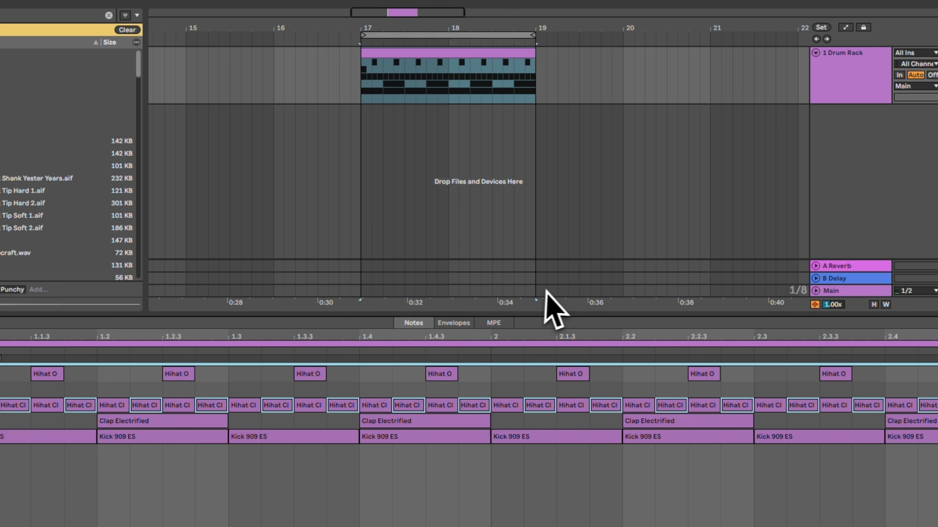
Lower the Hihat Open 909 chain's volume in the Session View mixer to a peak of about -18 dB while playing the pattern.
{"action": "key", "text": "Tab"}
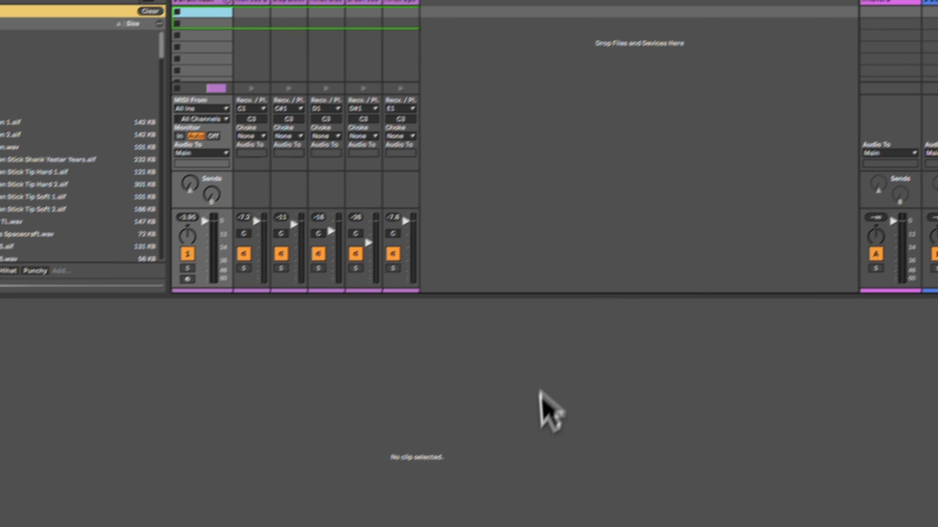
{"action": "key", "text": "Tab"}
{"action": "key", "text": "Tab"}
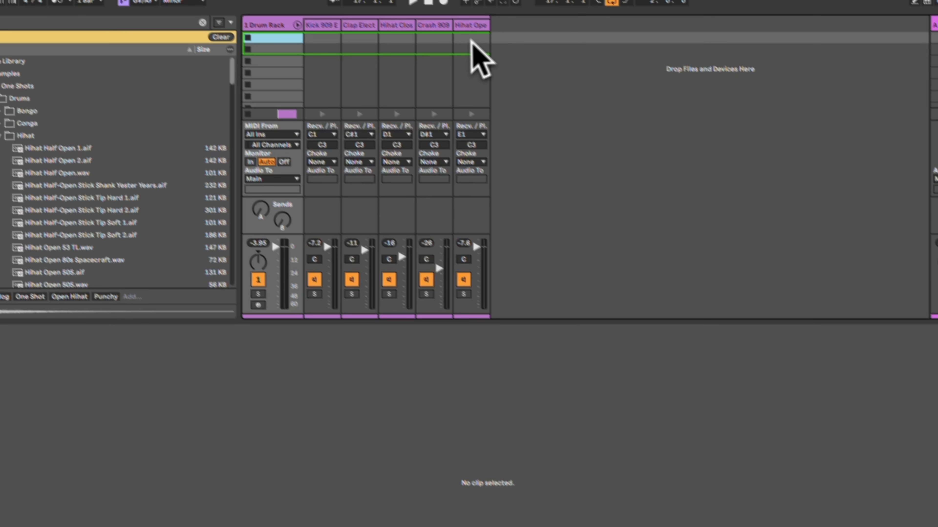
{"action": "left_click", "coordinate": [473, 25]}
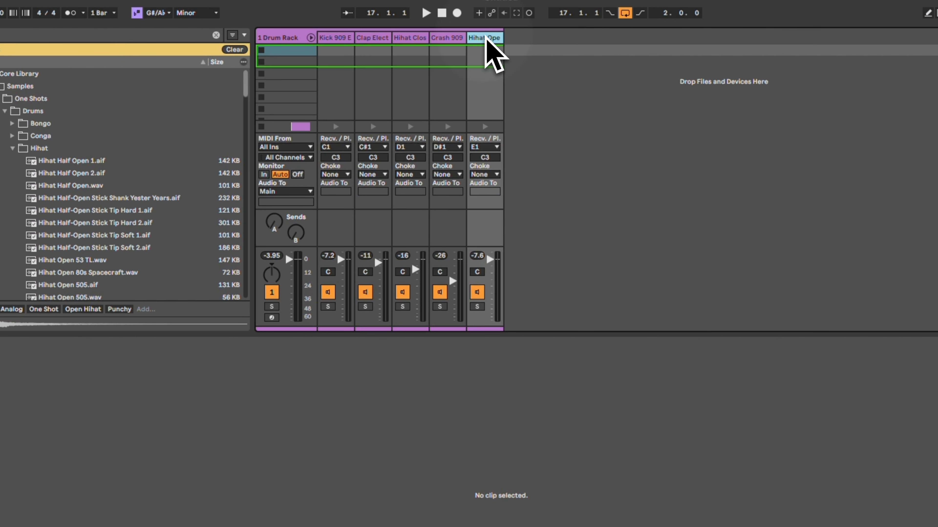
{"action": "left_click", "coordinate": [494, 263]}
{"action": "key", "text": "space"}
{"action": "left_click_drag", "start_coordinate": [499, 280], "coordinate": [499, 293]}
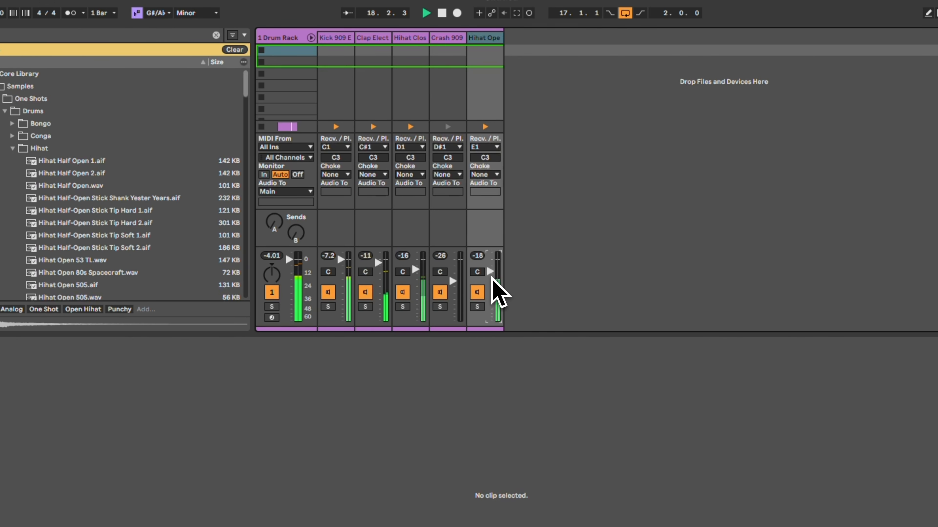
{"action": "key", "text": "space"}
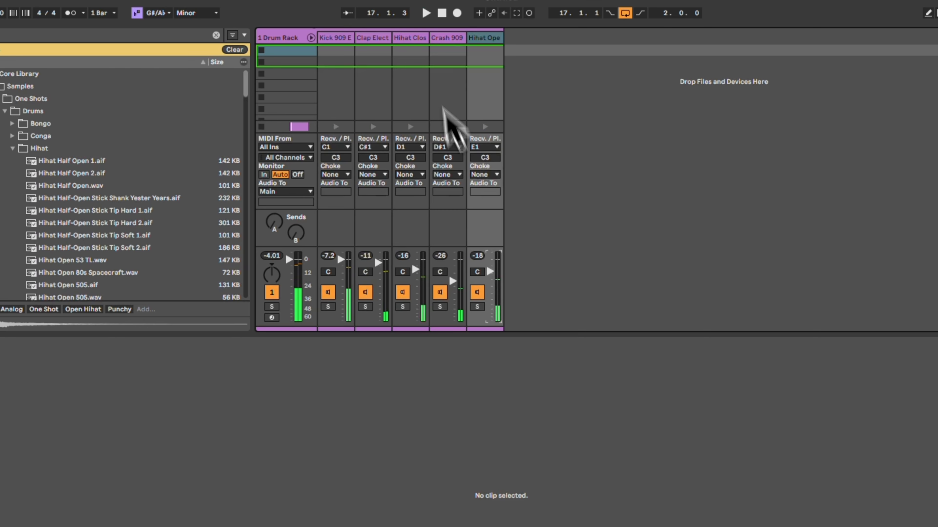
Lower the Hihat Closed 707 chain's volume to a peak of about -23 dB and play the pattern.
{"action": "left_click", "coordinate": [423, 53]}
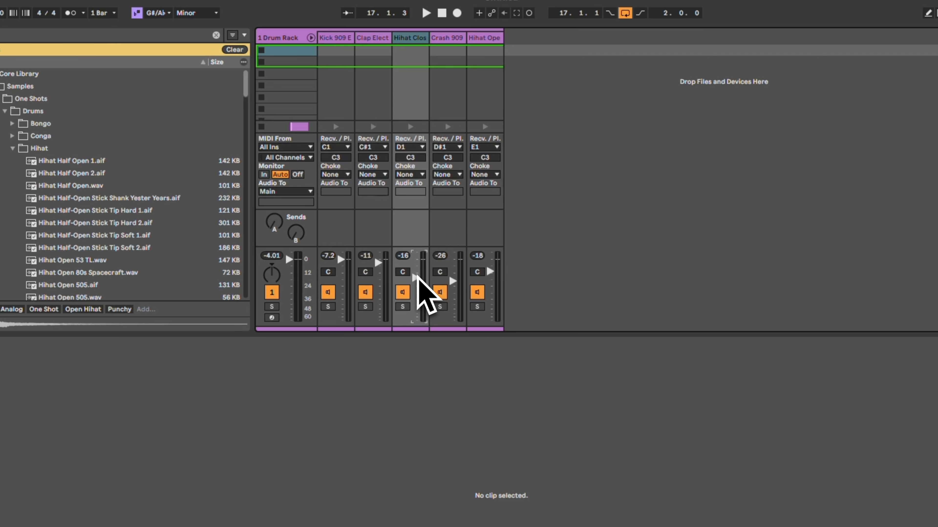
{"action": "key", "text": "space"}
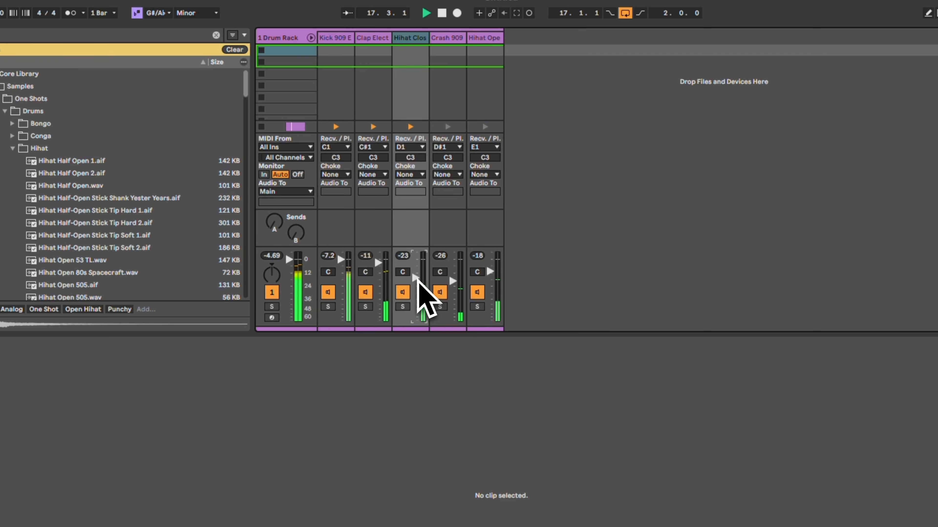
Return to the Arrangement's MIDI clip, select all Hihat Closed 707 notes and enlarge the velocity lane, then clear the selection.
{"action": "key", "text": "Tab"}
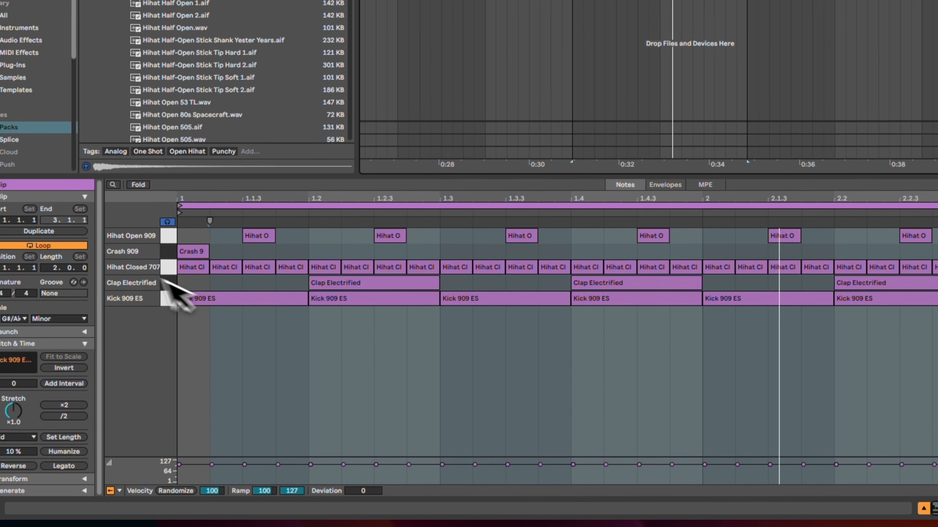
{"action": "left_click", "coordinate": [64, 425]}
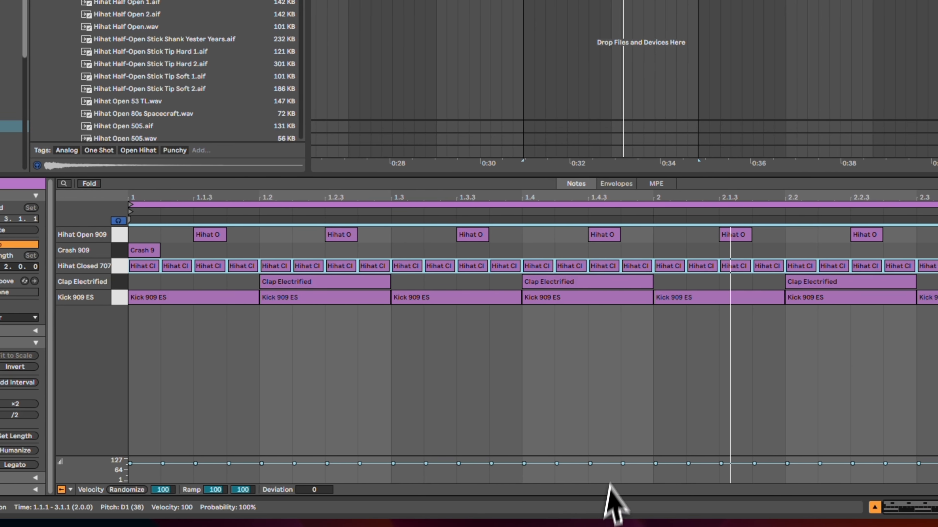
{"action": "left_click_drag", "start_coordinate": [608, 454], "coordinate": [601, 347]}
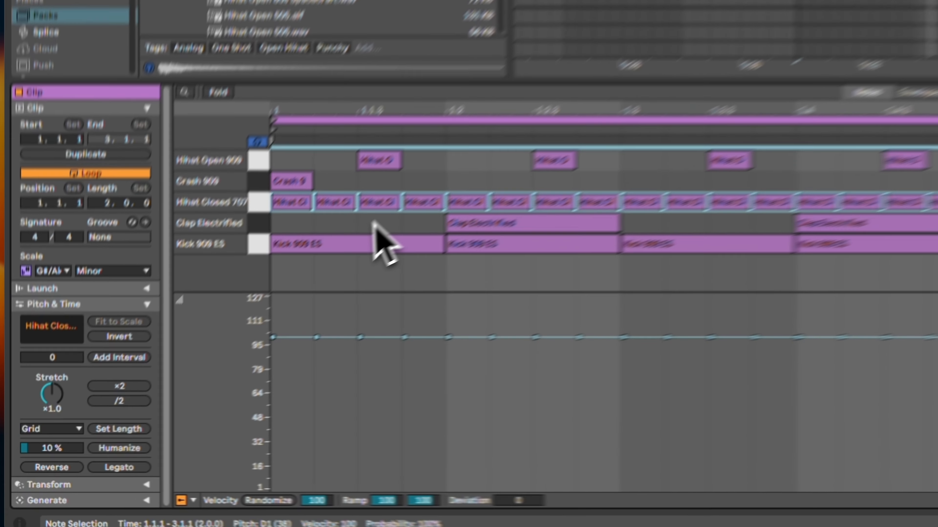
{"action": "left_click", "coordinate": [209, 344]}
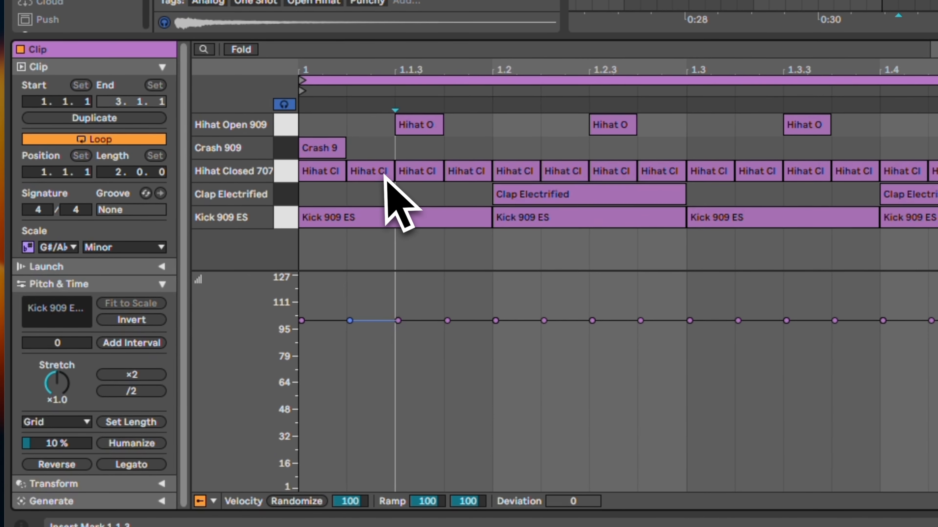
Lower the velocities of the second, third and fourth Hihat Closed 707 notes to about 75, 81 and 59.
{"action": "left_click", "coordinate": [384, 173]}
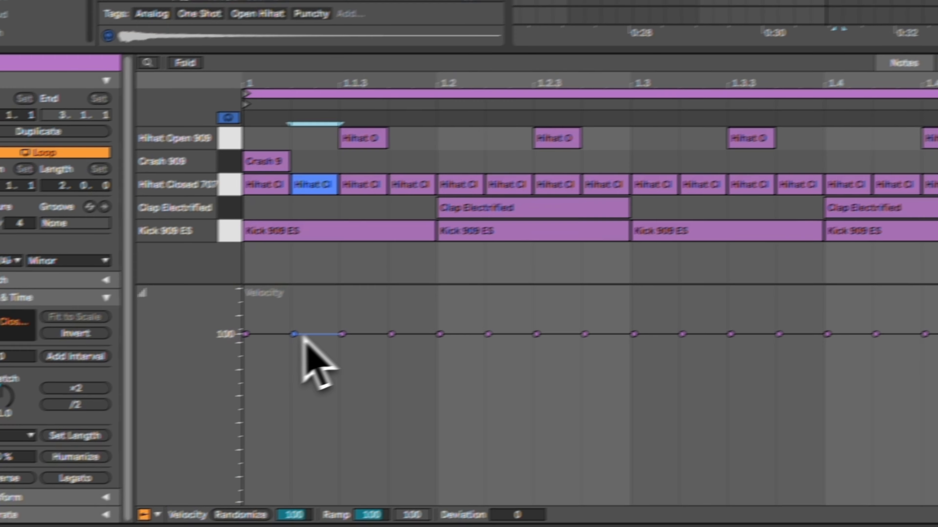
{"action": "left_click_drag", "start_coordinate": [356, 323], "coordinate": [357, 357]}
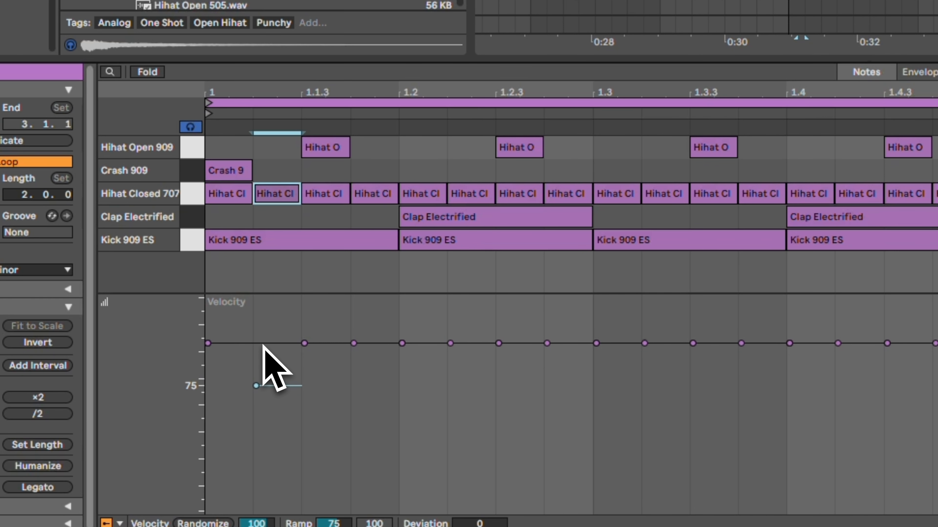
{"action": "left_click", "coordinate": [337, 198]}
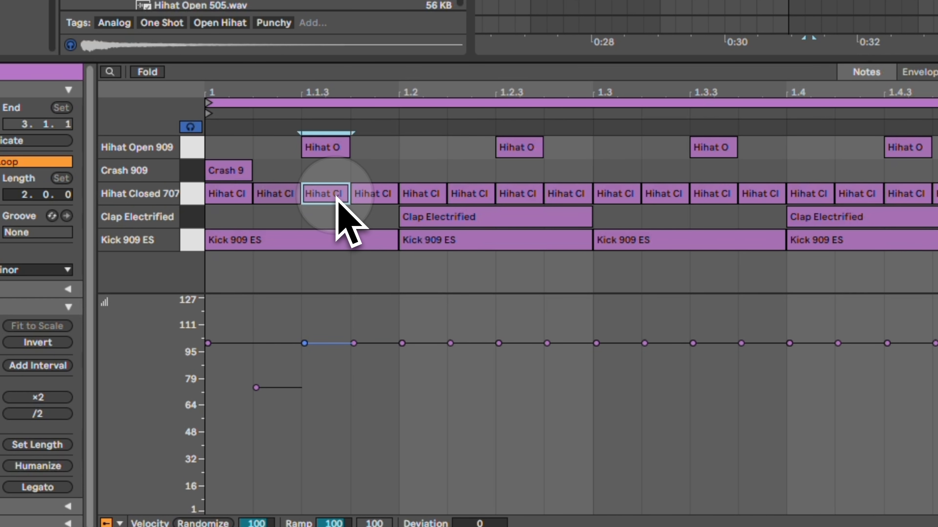
{"action": "left_click_drag", "start_coordinate": [318, 345], "coordinate": [320, 376]}
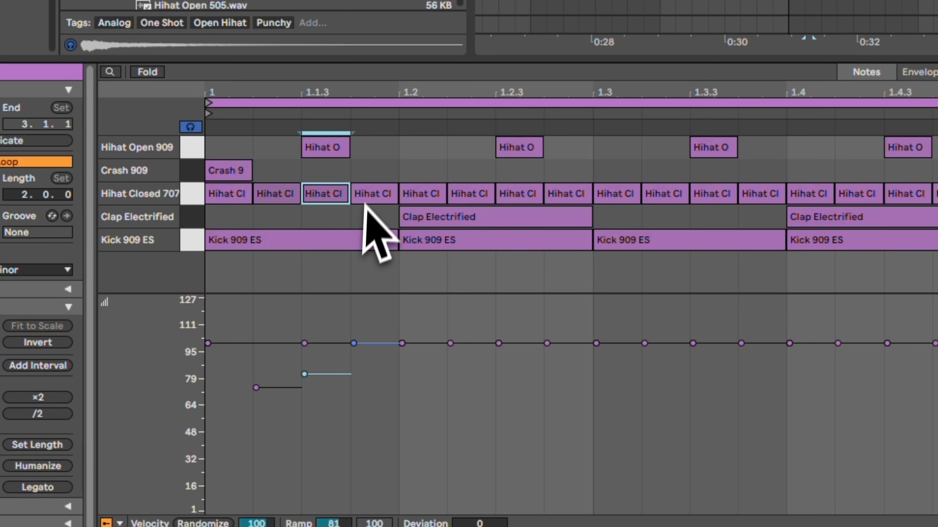
{"action": "left_click", "coordinate": [376, 383]}
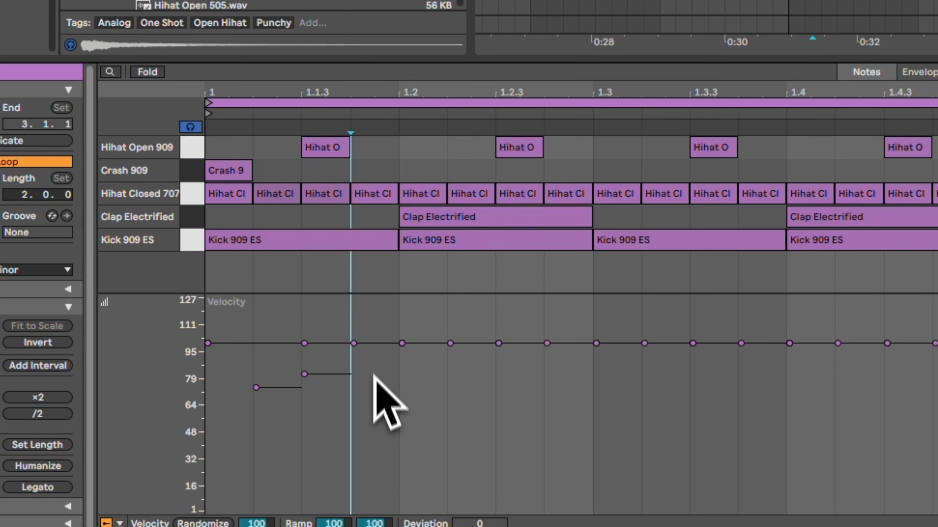
{"action": "left_click_drag", "start_coordinate": [369, 344], "coordinate": [373, 349]}
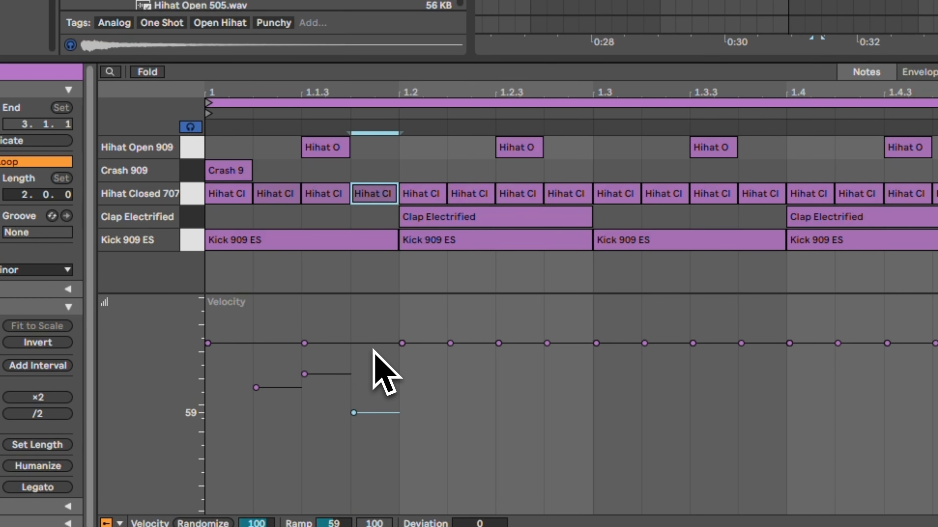
Delete every Hihat Closed 707 note after the first beat of bar 1.
{"action": "left_click", "coordinate": [430, 194]}
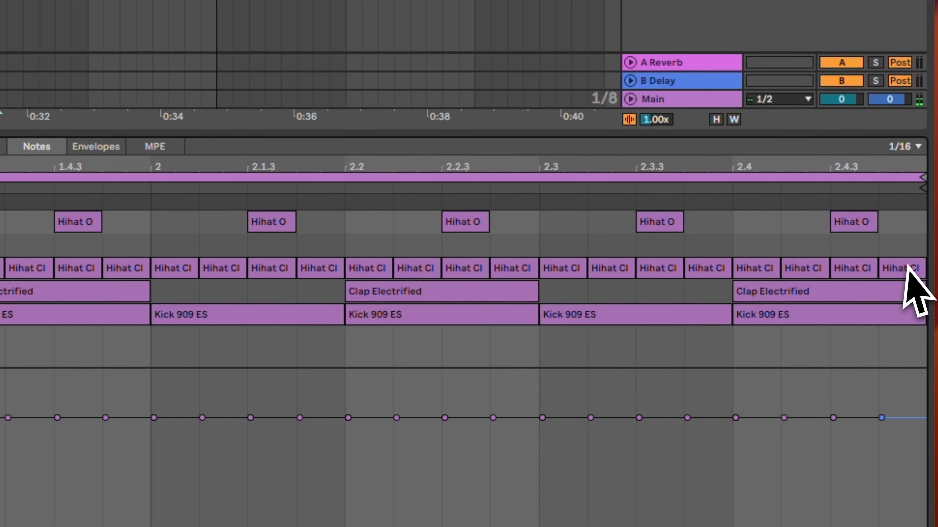
{"action": "left_click", "coordinate": [908, 265], "text": "shift"}
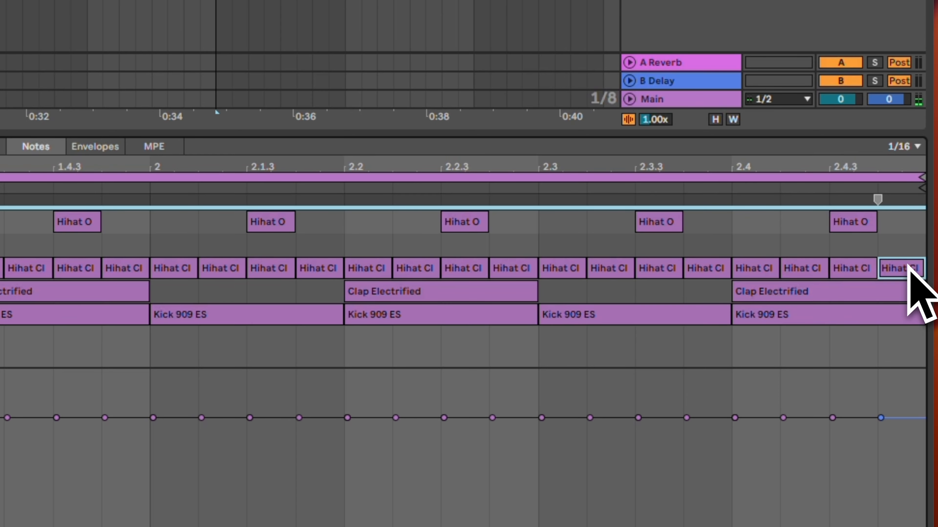
{"action": "key", "text": "Delete"}
{"action": "left_click_drag", "start_coordinate": [911, 268], "coordinate": [125, 242]}
{"action": "key", "text": "Delete"}
{"action": "left_click", "coordinate": [226, 226]}
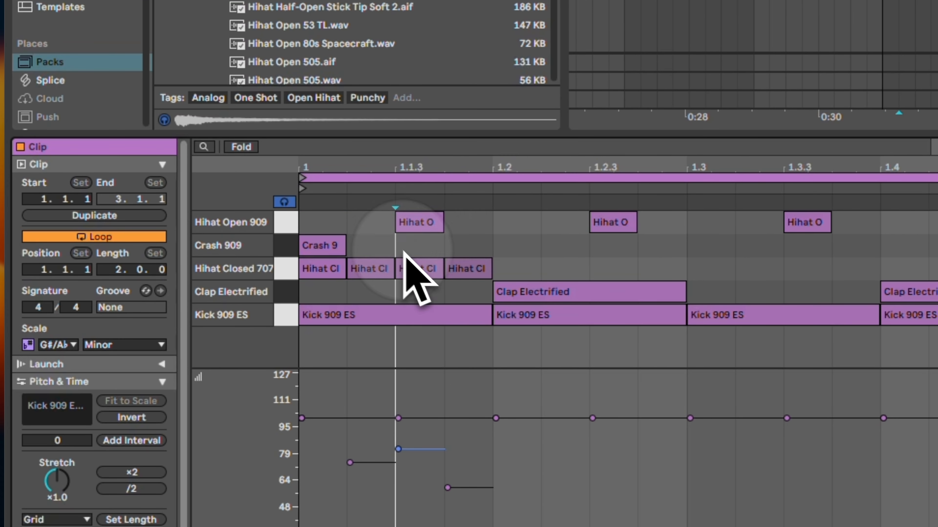
Select the four Hihat Closed 707 notes of the first beat and duplicate them seven times to fill both bars.
{"action": "left_click", "coordinate": [460, 273]}
{"action": "left_click", "coordinate": [327, 268], "text": "shift"}
{"action": "left_click", "coordinate": [369, 274], "text": "shift"}
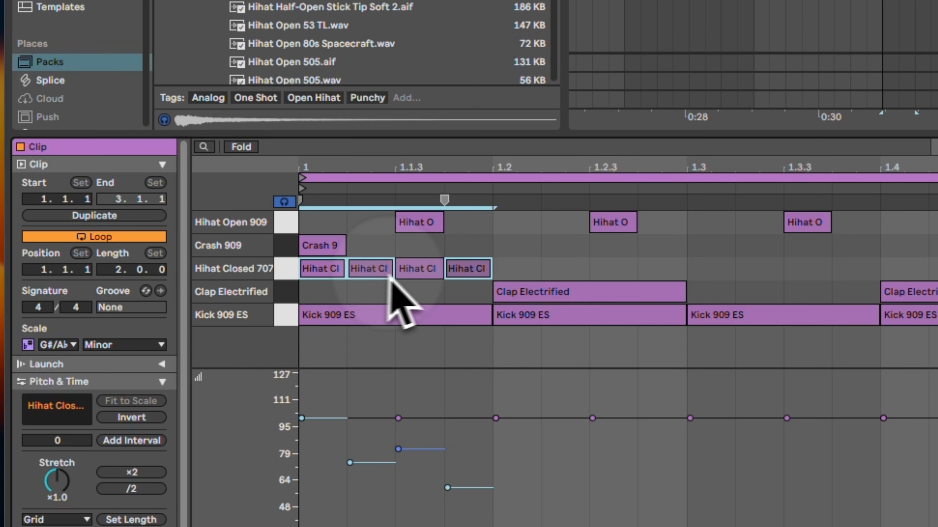
{"action": "left_click", "coordinate": [423, 272], "text": "shift"}
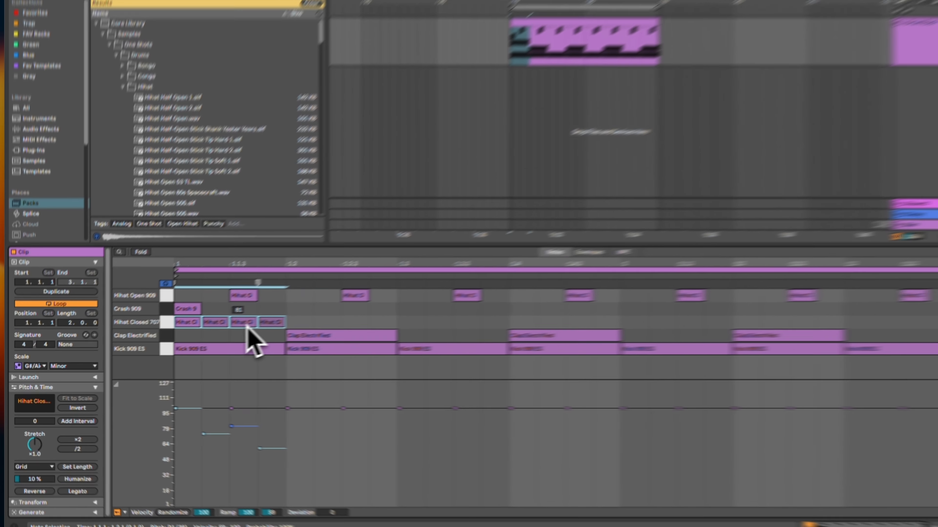
{"action": "key", "text": "super+d"}
{"action": "key", "text": "super+d"}
{"action": "key", "text": "super+d"}
{"action": "key", "text": "super+d"}
{"action": "key", "text": "super+d"}
{"action": "key", "text": "super+d"}
{"action": "key", "text": "super+d"}
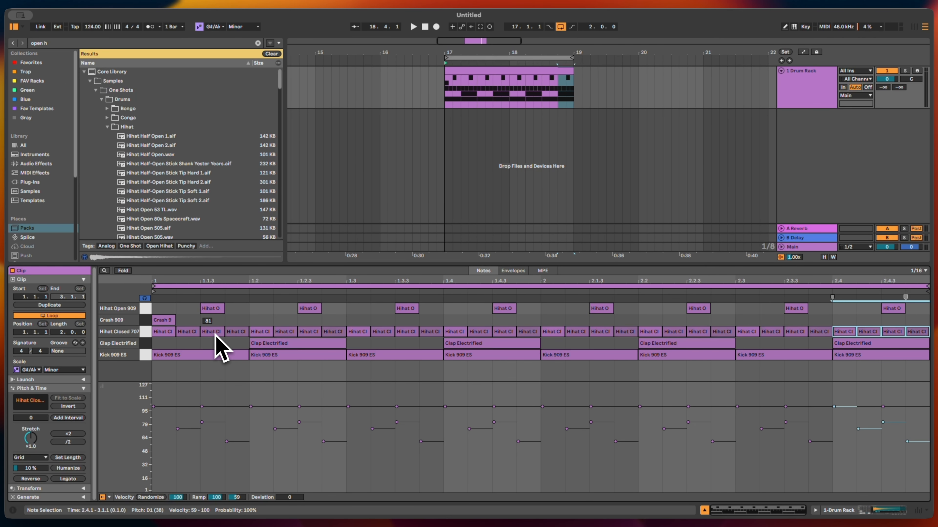
Play the pattern and mute the Crash 909, Clap Electrified and Hihat Open 909 chains to hear only kick and closed hi-hat.
{"action": "left_click", "coordinate": [162, 324]}
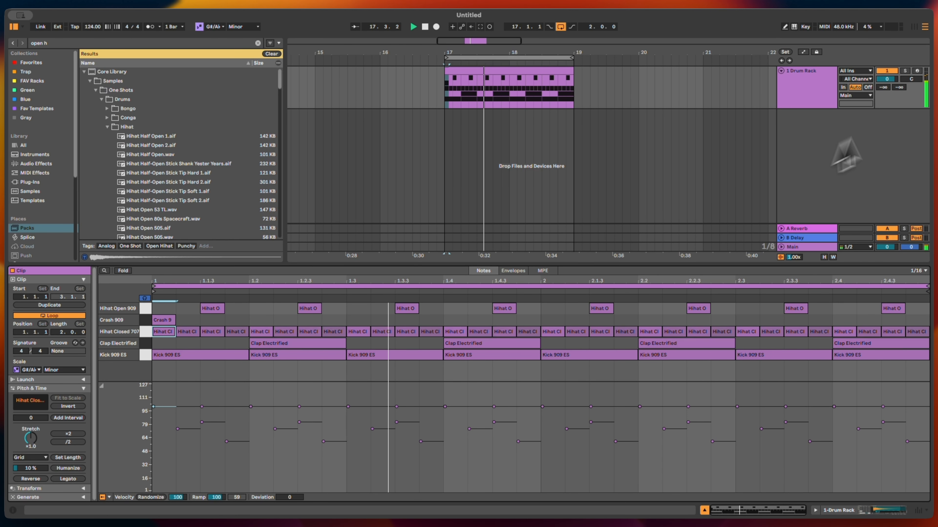
{"action": "left_click", "coordinate": [832, 109]}
{"action": "key", "text": "Tab"}
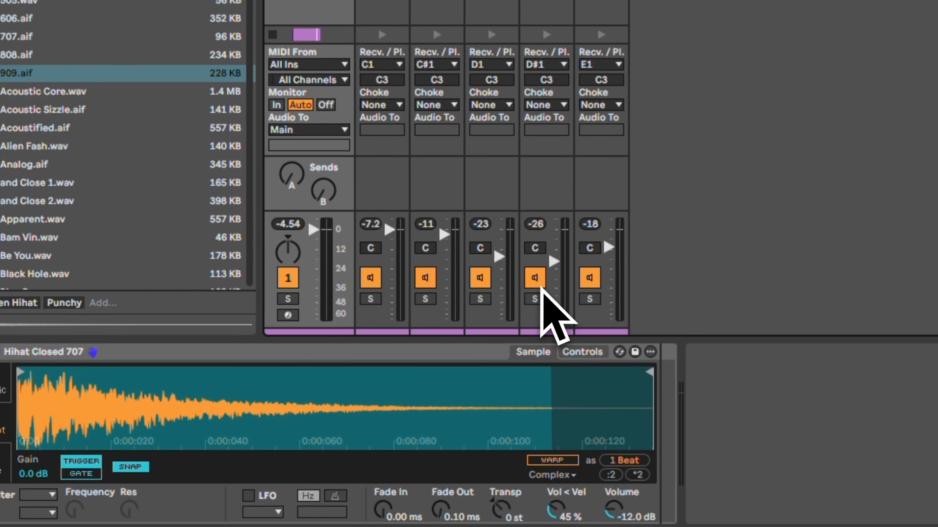
{"action": "left_click", "coordinate": [424, 377]}
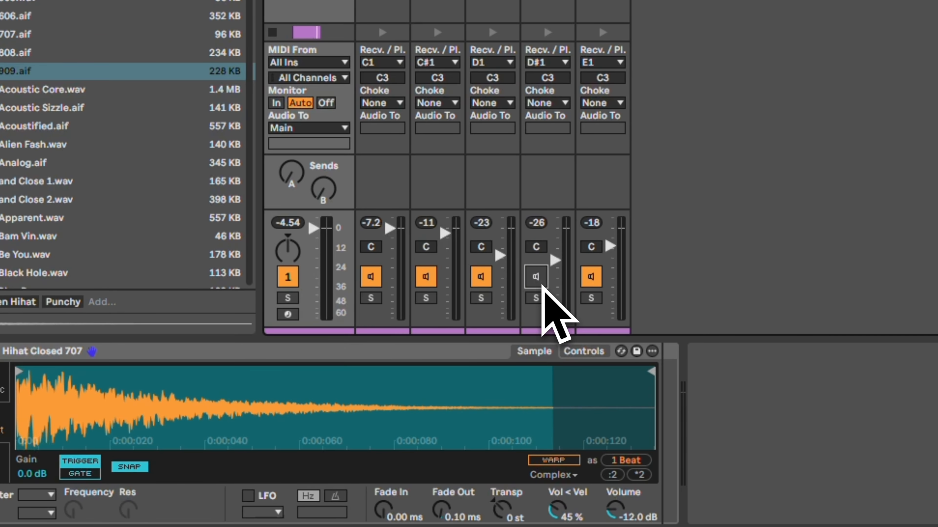
{"action": "left_click", "coordinate": [427, 280]}
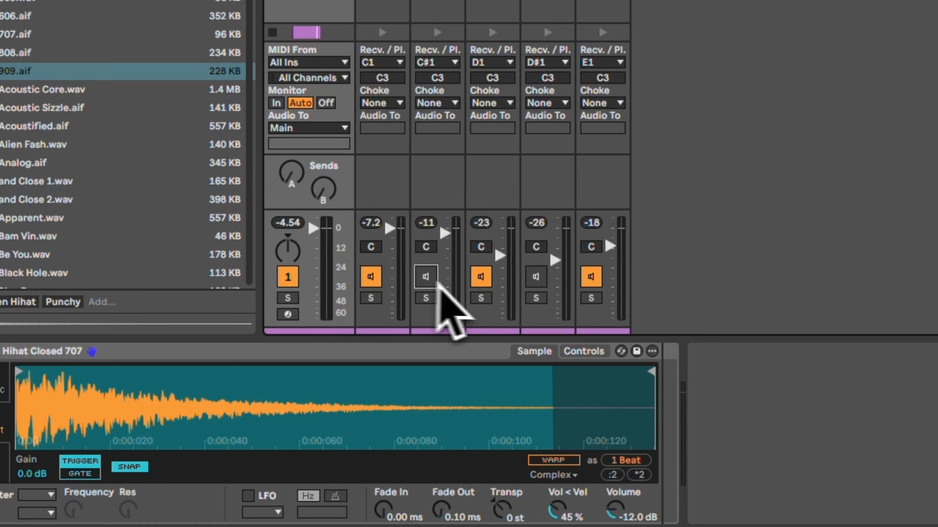
{"action": "left_click", "coordinate": [481, 277]}
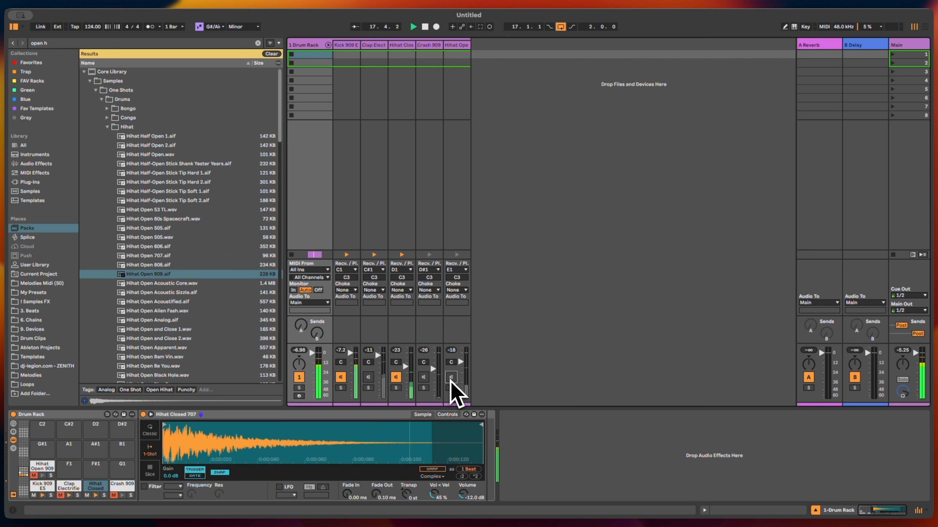
{"action": "key", "text": "Tab"}
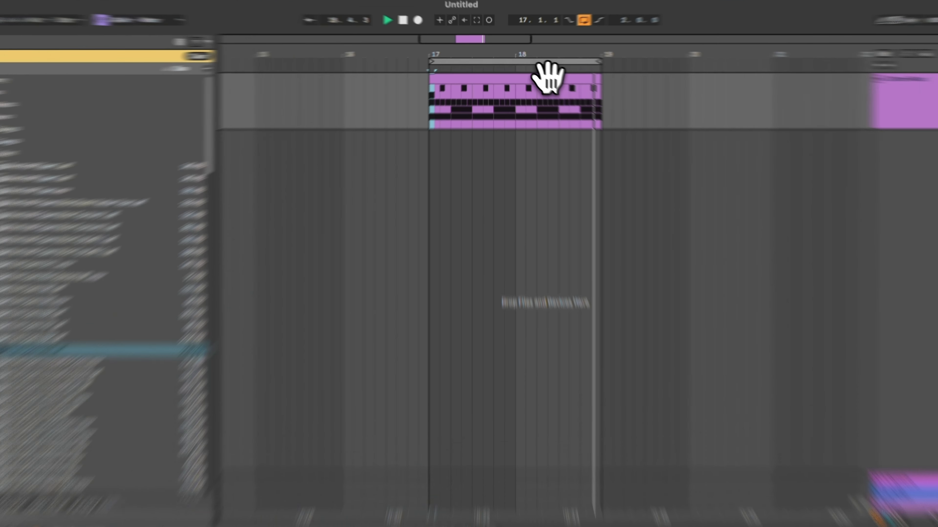
{"action": "double_click", "coordinate": [542, 78]}
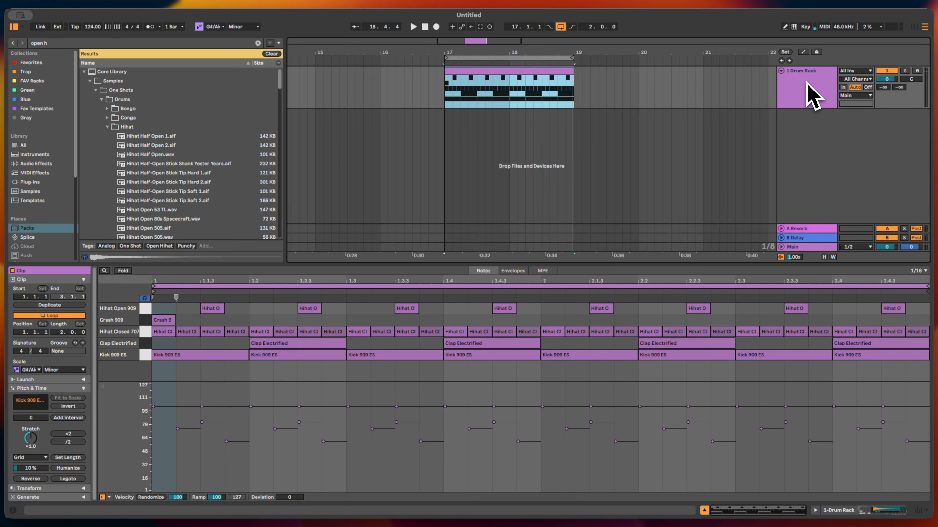
Search the packs for "perc" and preview E-Perc Click Unsounded.wav.
{"action": "key", "text": "Tab"}
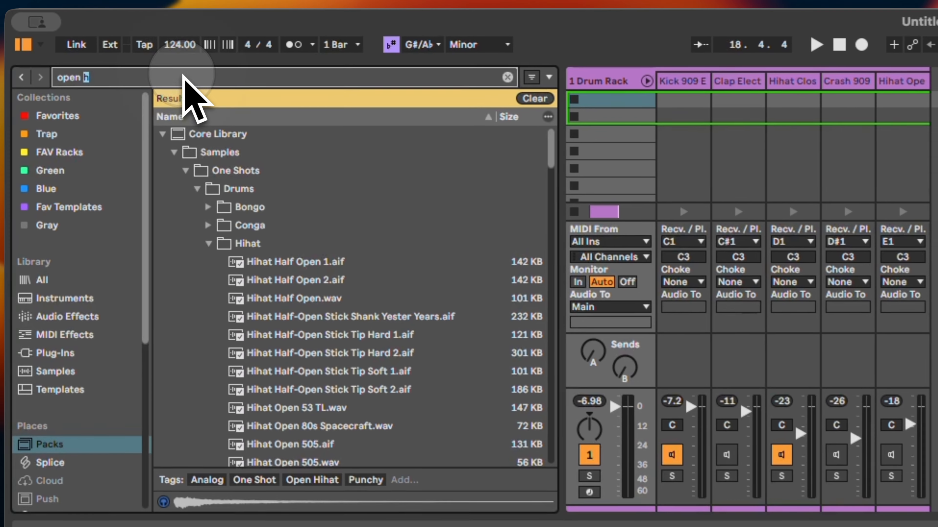
{"action": "left_click", "coordinate": [95, 42]}
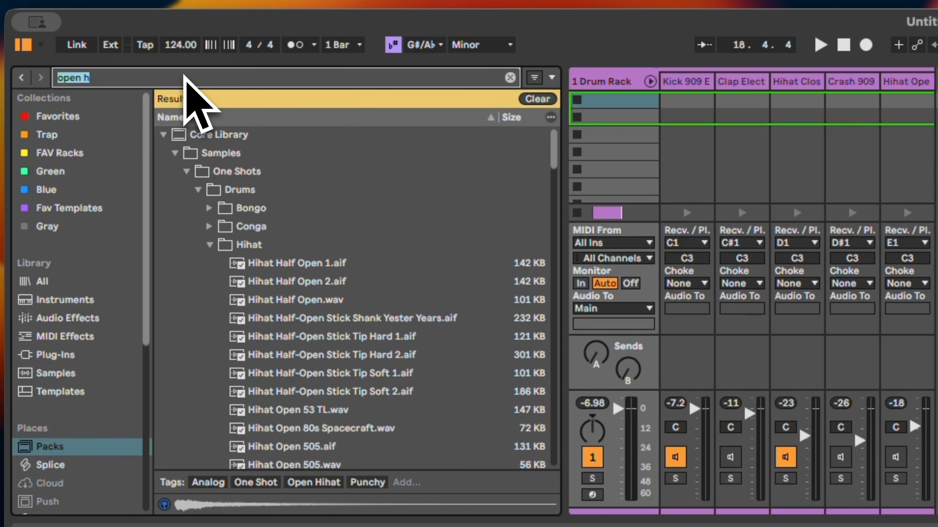
{"action": "type", "text": "p"}
{"action": "type", "text": "erc"}
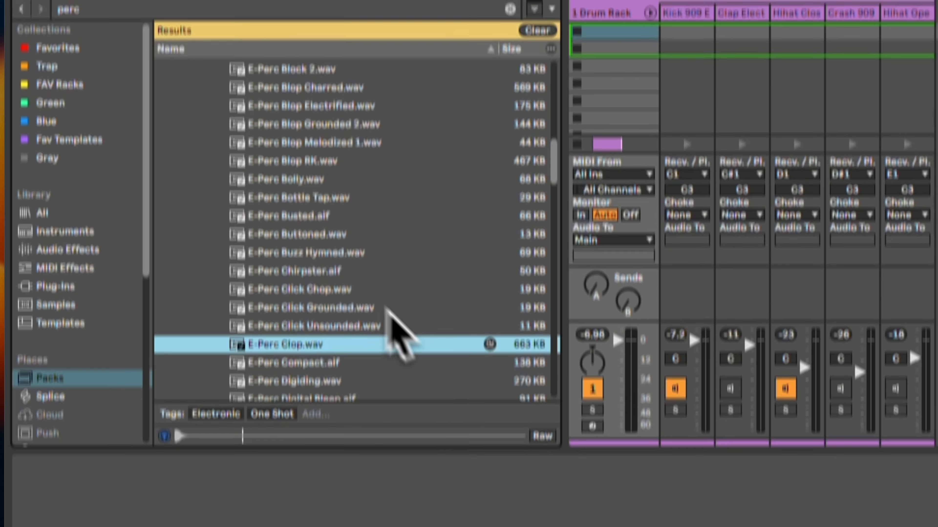
{"action": "left_click", "coordinate": [401, 327]}
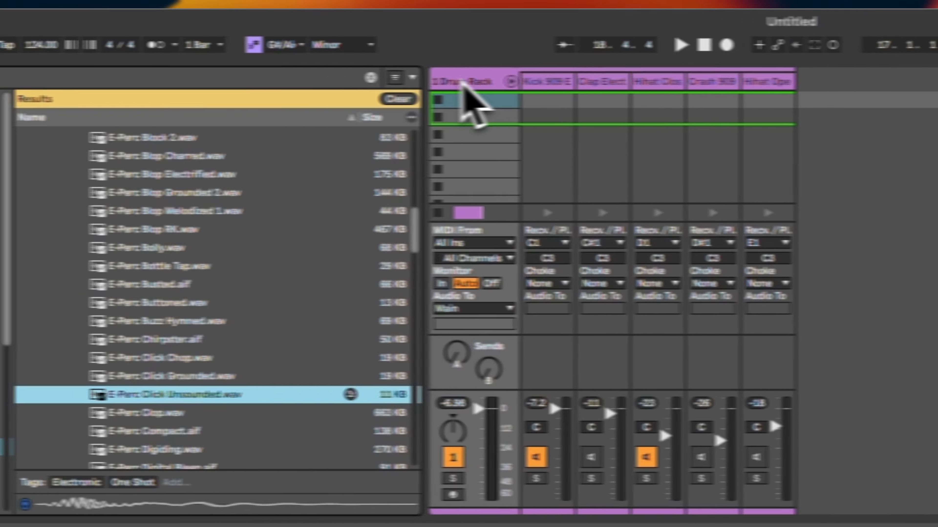
Show the Drum Rack's pads and unmute Crash 909, Clap Electrified and Hihat Open 909.
{"action": "double_click", "coordinate": [502, 80]}
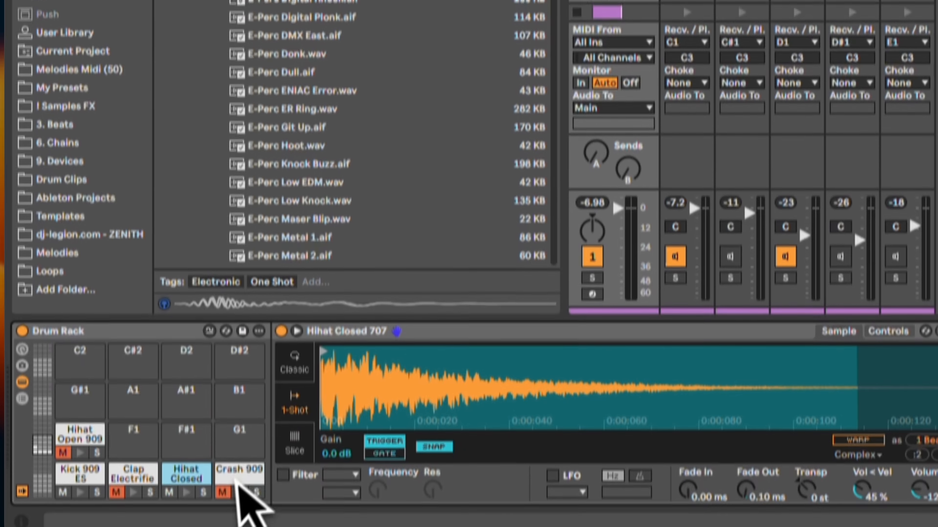
{"action": "left_click", "coordinate": [223, 492]}
{"action": "left_click", "coordinate": [116, 492]}
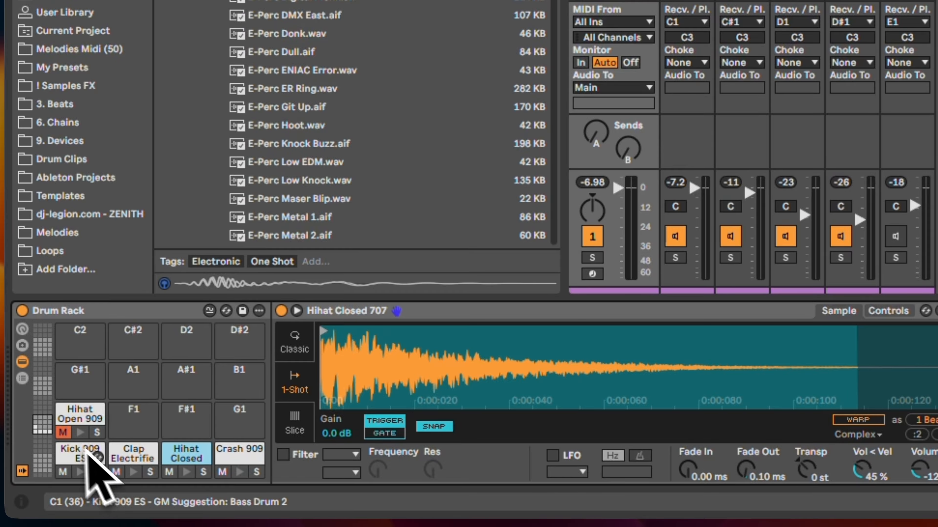
{"action": "left_click", "coordinate": [62, 433]}
Load E-Perc Click Unsounded.wav onto the empty F1 pad of the Drum Rack and audition it.
{"action": "left_click_drag", "start_coordinate": [326, 186], "coordinate": [133, 421]}
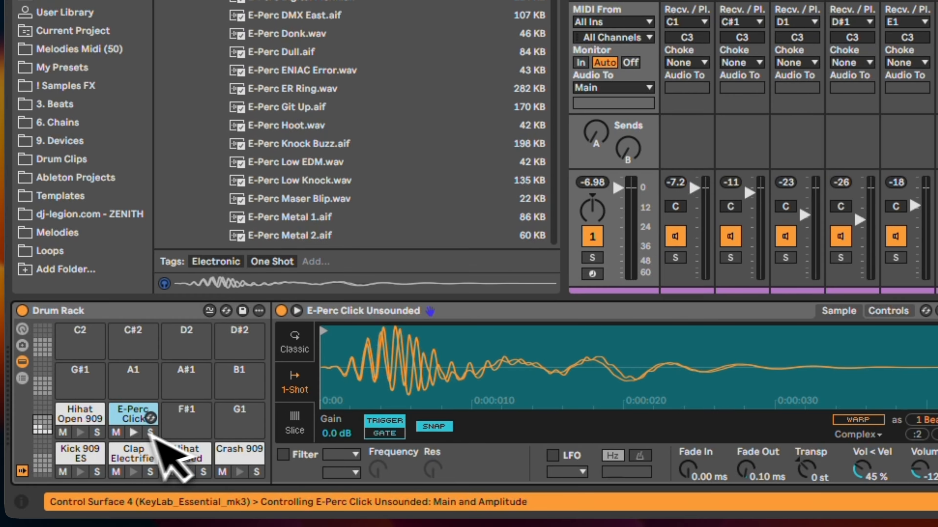
{"action": "left_click", "coordinate": [133, 432]}
{"action": "left_click", "coordinate": [133, 432]}
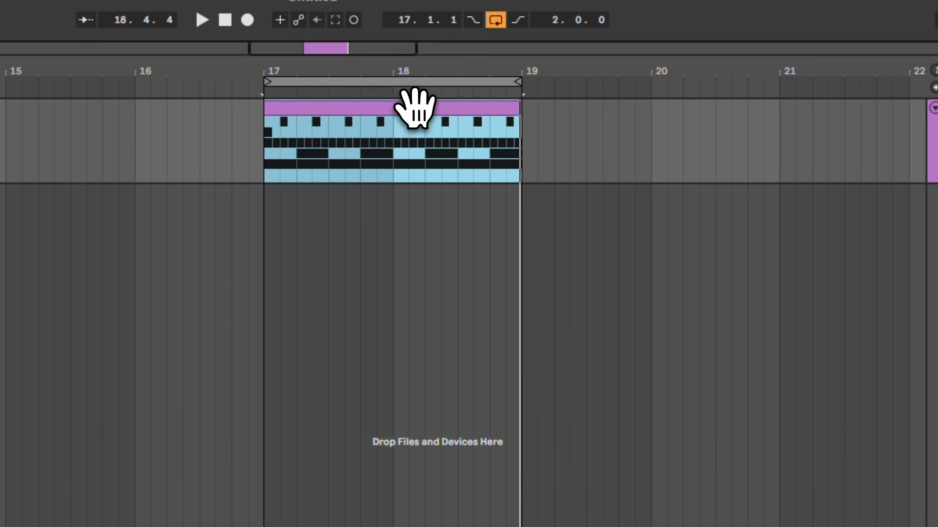
Open the two-bar clip and add E-Perc Click Unsounded notes at 1.1.4, 1.2.3, 1.3.2, 1.4.1 and 1.4.3.
{"action": "double_click", "coordinate": [416, 108]}
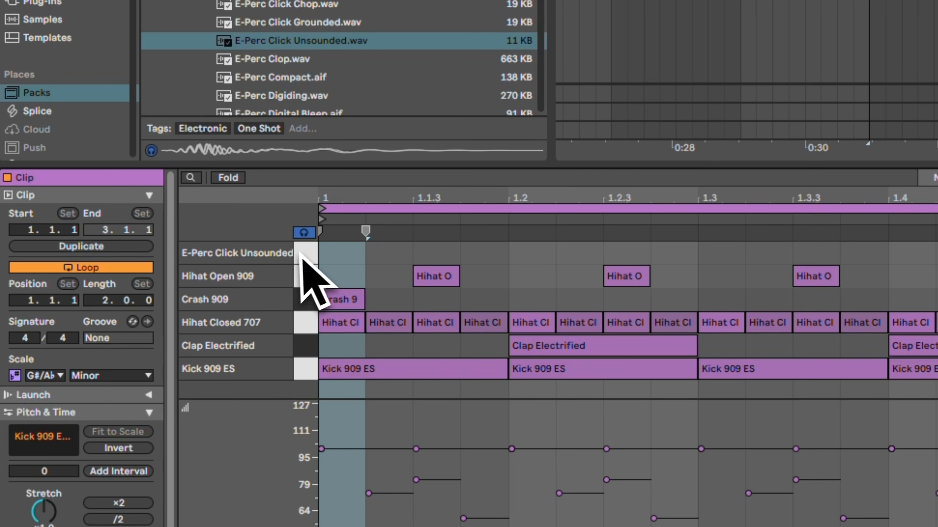
{"action": "left_click", "coordinate": [309, 253]}
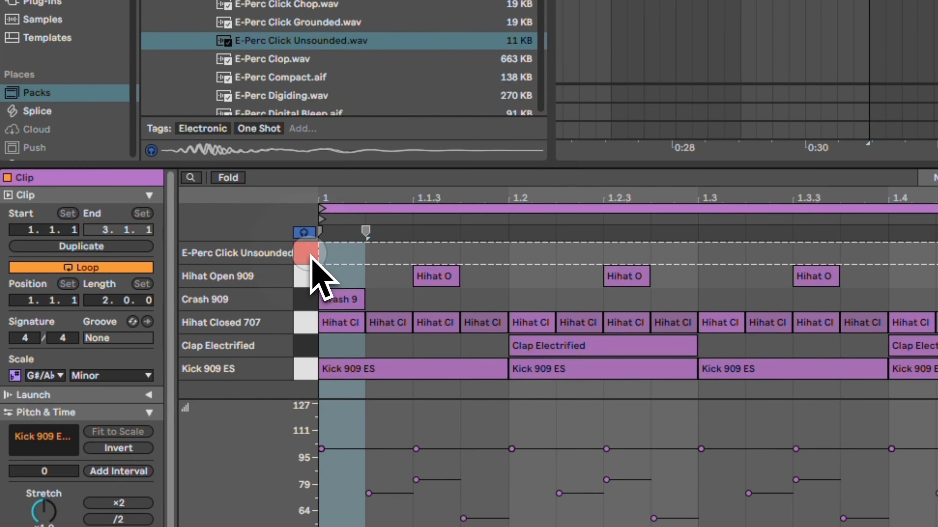
{"action": "double_click", "coordinate": [491, 254]}
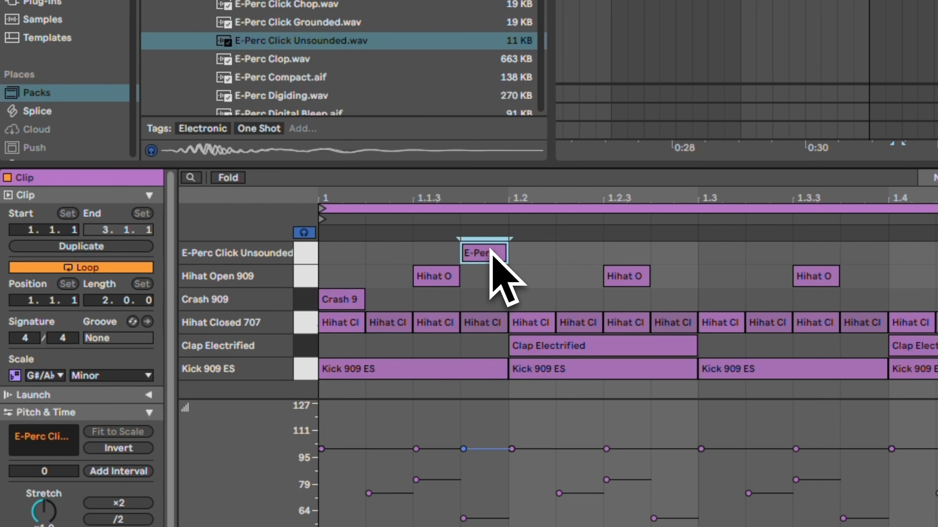
{"action": "double_click", "coordinate": [630, 251]}
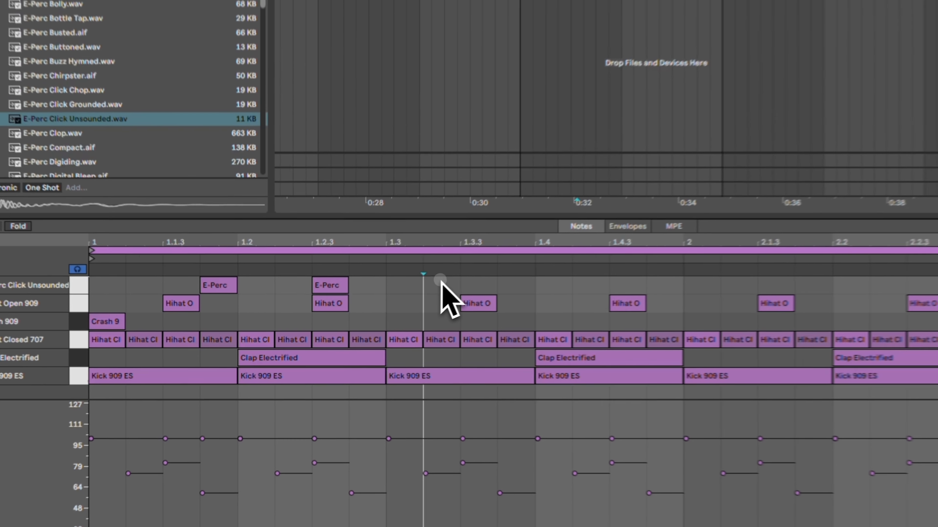
{"action": "double_click", "coordinate": [489, 263]}
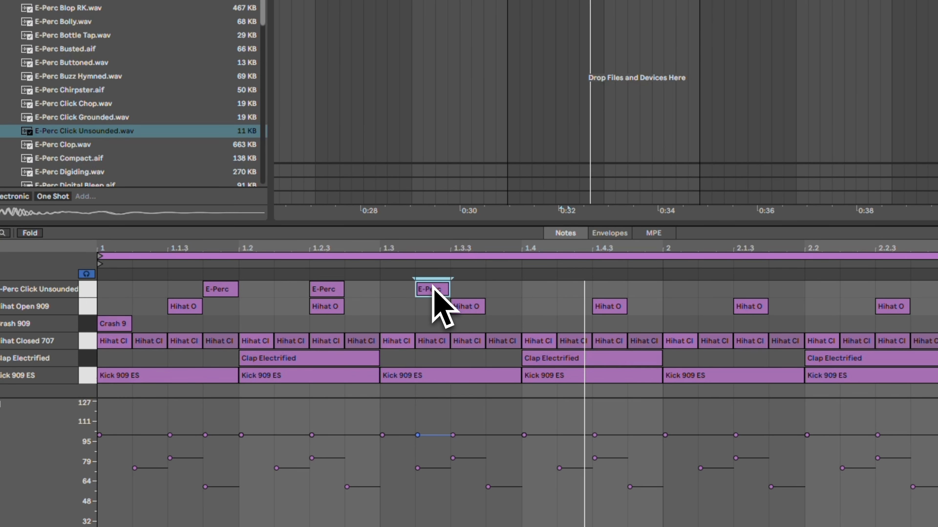
{"action": "double_click", "coordinate": [527, 291]}
{"action": "double_click", "coordinate": [614, 291]}
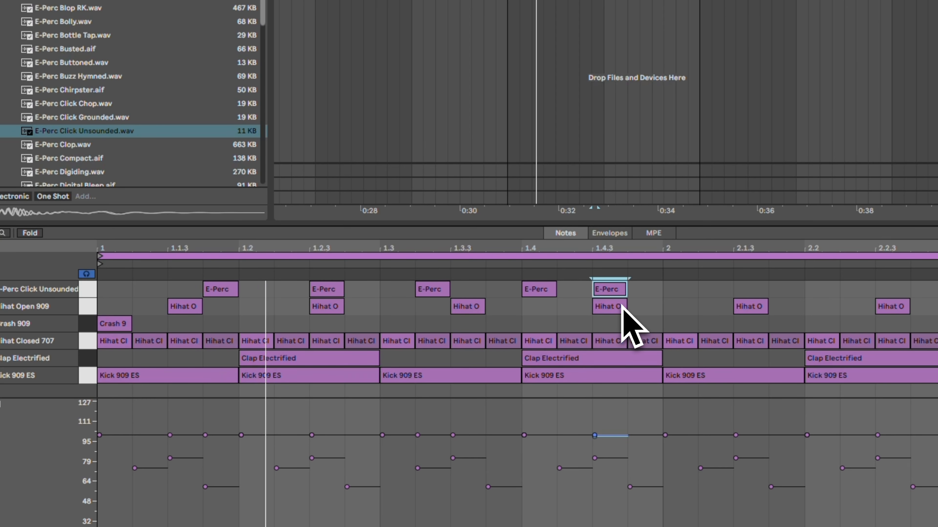
Copy the five E-Perc Click Unsounded notes from the first bar to the same positions in the second bar.
{"action": "key", "text": "space"}
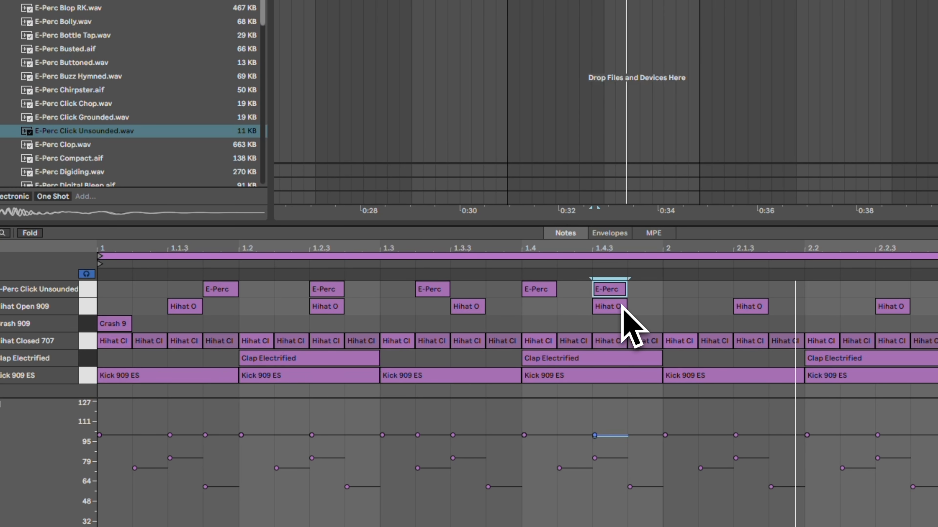
{"action": "left_click_drag", "start_coordinate": [657, 286], "coordinate": [181, 271]}
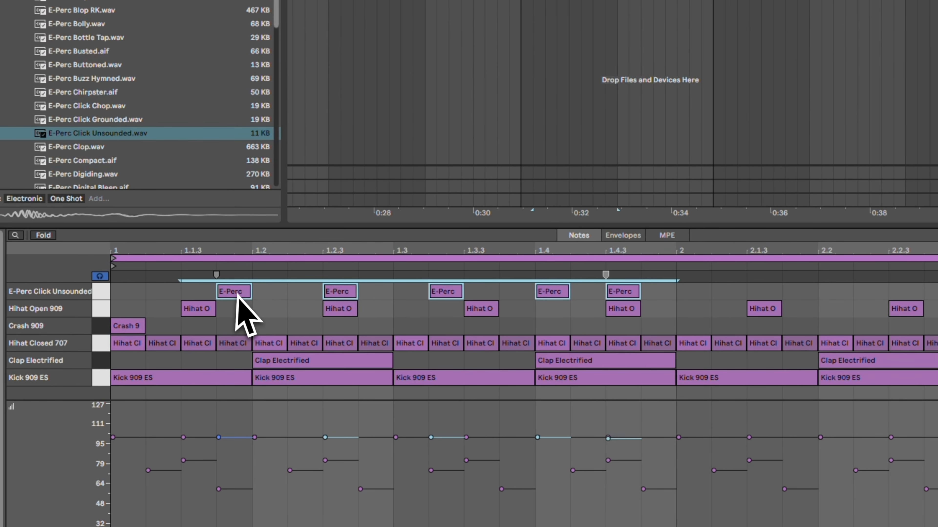
{"action": "left_click_drag", "start_coordinate": [239, 296], "coordinate": [810, 283]}
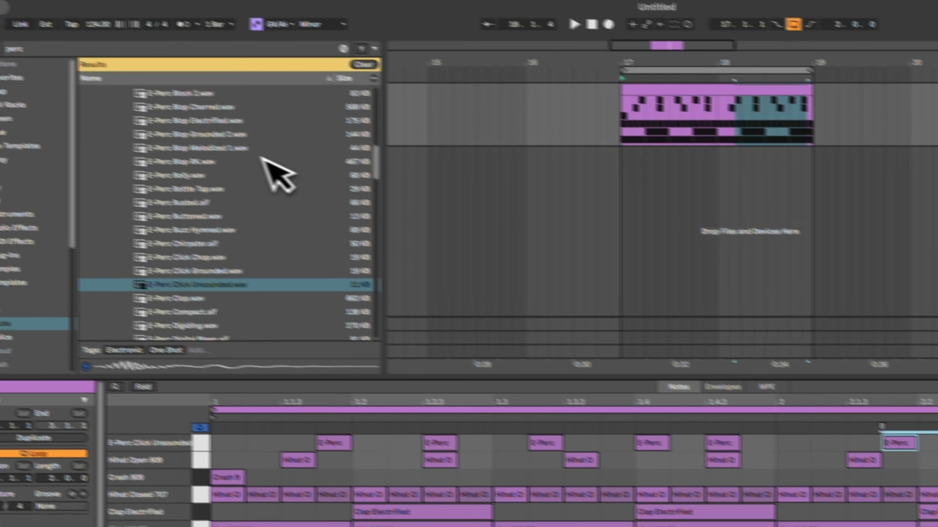
Preview more E-Perc samples from E-Perc ENIAC Error.wav onward and play the pattern.
{"action": "scroll", "coordinate": [229, 245], "scroll_direction": "down", "scroll_amount": 5}
{"action": "left_click", "coordinate": [229, 246]}
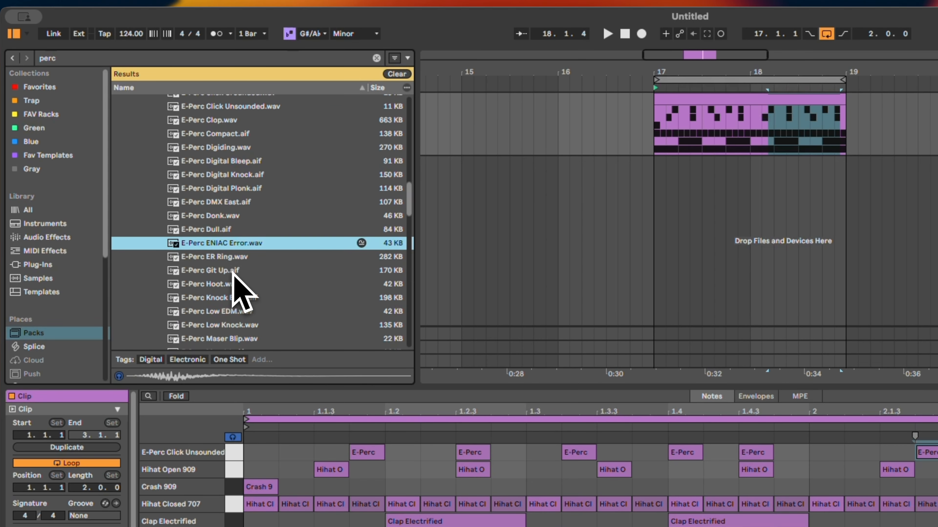
{"action": "key", "text": "Down"}
{"action": "key", "text": "Down"}
{"action": "key", "text": "Down"}
{"action": "key", "text": "Down"}
{"action": "key", "text": "Down"}
{"action": "scroll", "coordinate": [230, 281], "scroll_direction": "up", "scroll_amount": 5}
{"action": "key", "text": "space"}
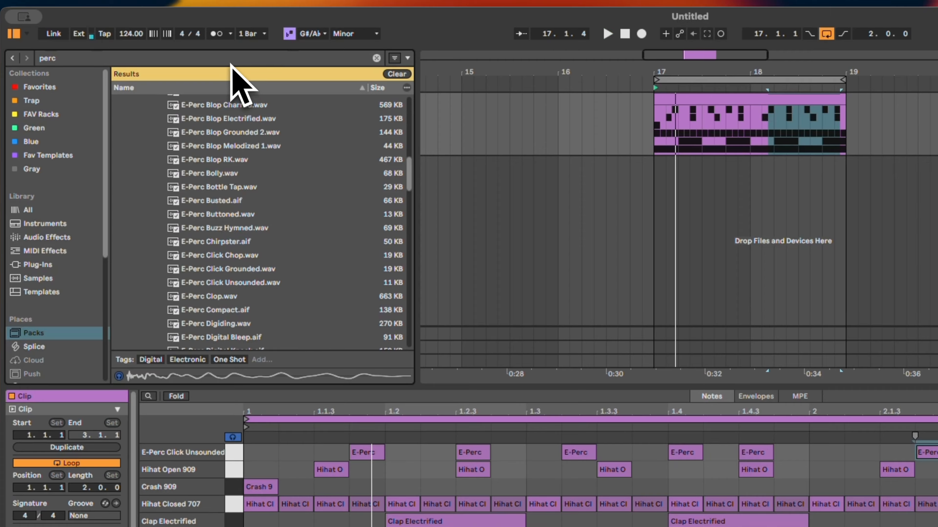
Search the packs for "tom" and preview samples in the Core Library's Tom folder up to Tom 707 Low.wav.
{"action": "left_click", "coordinate": [229, 59]}
{"action": "type", "text": "tom"}
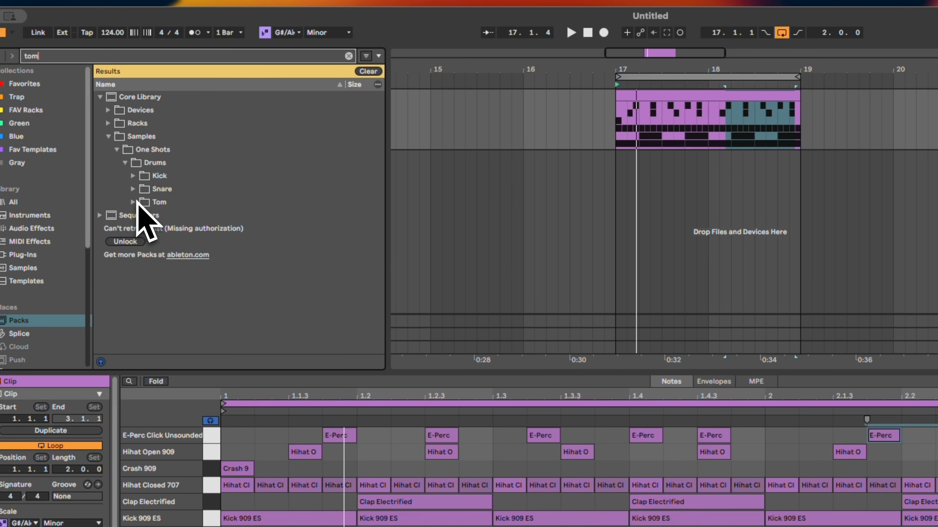
{"action": "left_click", "coordinate": [137, 202]}
{"action": "left_click", "coordinate": [271, 229]}
{"action": "left_click", "coordinate": [226, 295]}
{"action": "scroll", "coordinate": [262, 302], "scroll_direction": "down", "scroll_amount": 3}
{"action": "scroll", "coordinate": [262, 302], "scroll_direction": "down", "scroll_amount": 2}
{"action": "left_click", "coordinate": [262, 301]}
{"action": "scroll", "coordinate": [261, 291], "scroll_direction": "down", "scroll_amount": 3}
{"action": "left_click", "coordinate": [260, 286]}
{"action": "scroll", "coordinate": [260, 284], "scroll_direction": "down", "scroll_amount": 3}
{"action": "left_click", "coordinate": [259, 279]}
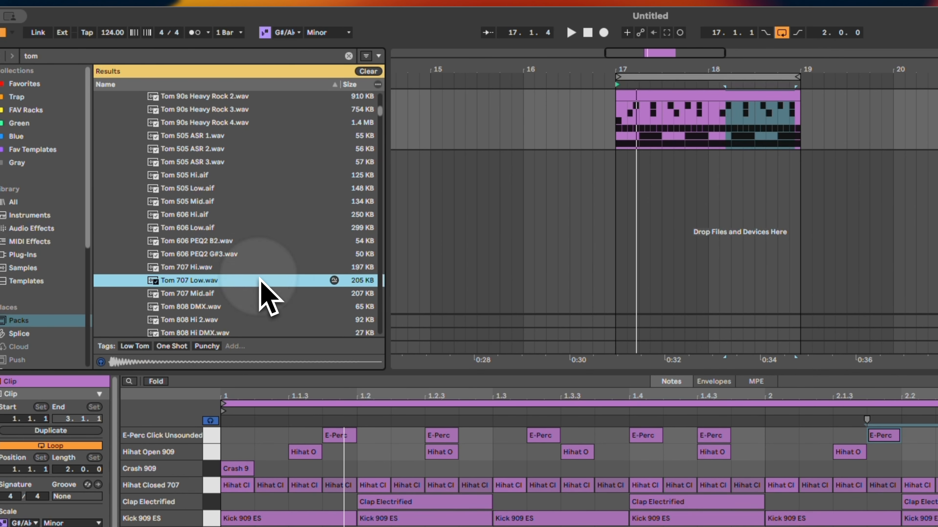
Preview the 808 tom samples, including Tom 808 Low DMX.wav, Tom 808 Low.aif and Tom 808 Mid 2.wav.
{"action": "left_click", "coordinate": [255, 306]}
{"action": "scroll", "coordinate": [256, 311], "scroll_direction": "down", "scroll_amount": 3}
{"action": "left_click", "coordinate": [255, 305]}
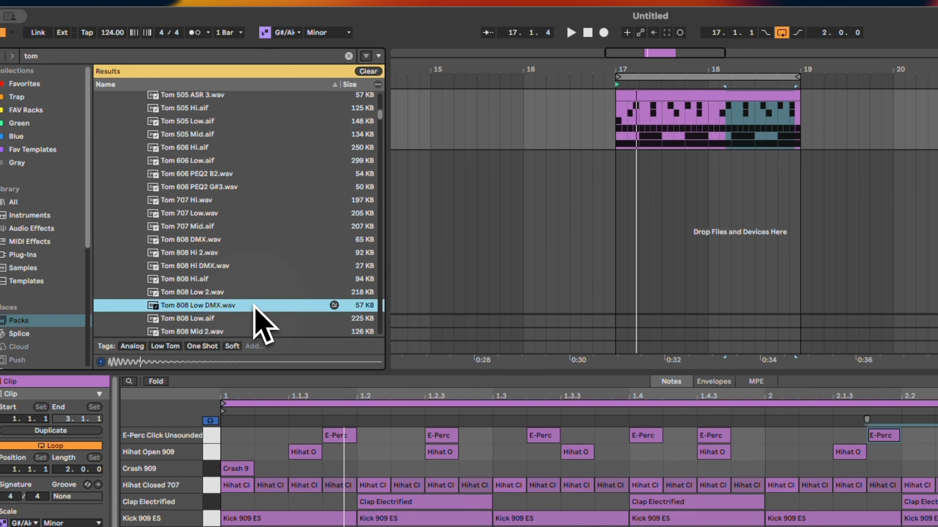
{"action": "scroll", "coordinate": [257, 305], "scroll_direction": "down", "scroll_amount": 3}
{"action": "left_click", "coordinate": [255, 249]}
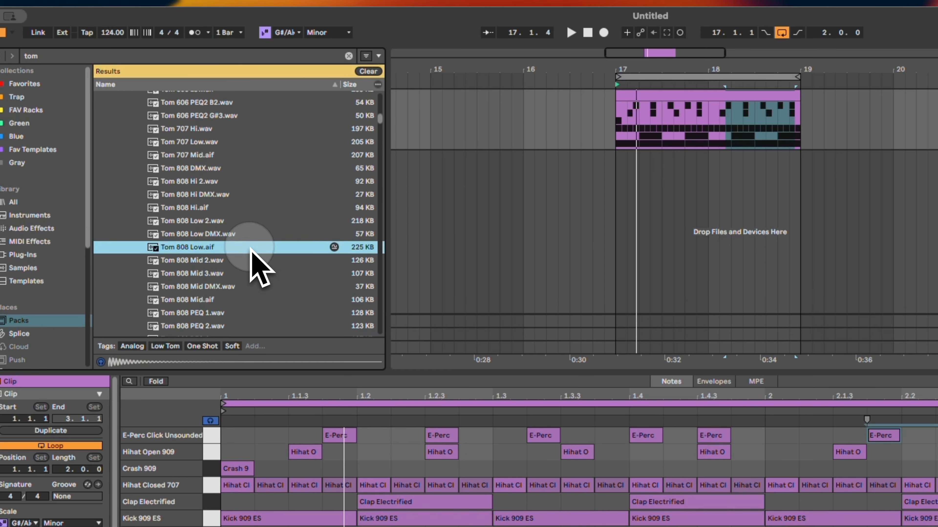
{"action": "key", "text": "Down"}
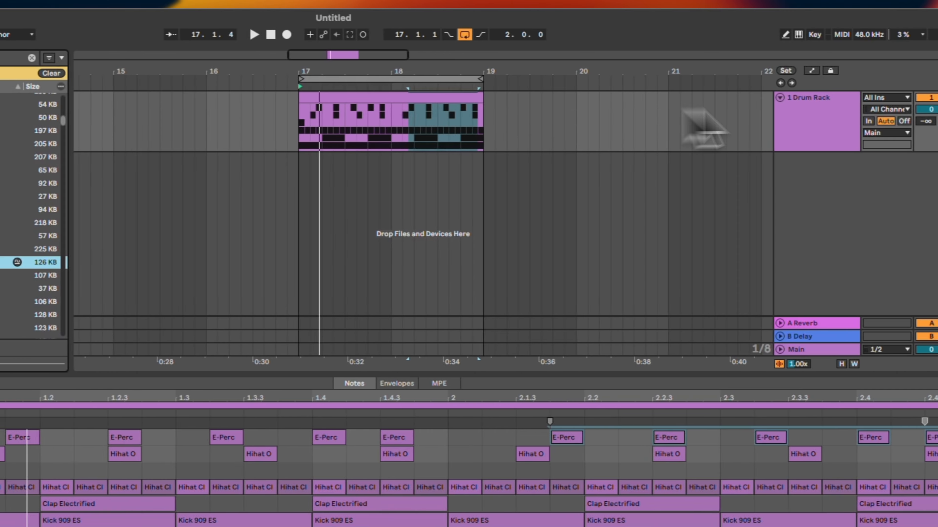
Show the Drum Rack's pads and replace E-Perc Click Unsounded on the F1 pad with Tom 808 Mid 2.wav.
{"action": "left_click", "coordinate": [792, 121]}
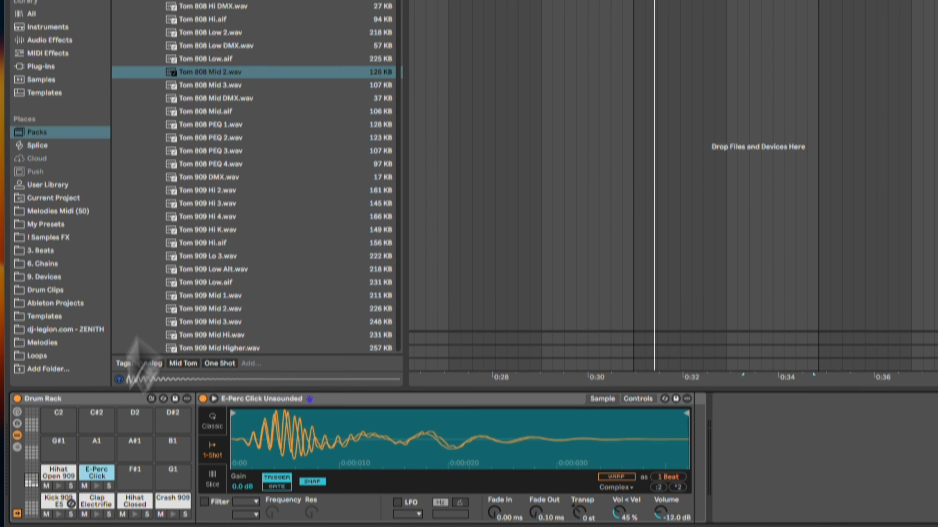
{"action": "left_click", "coordinate": [59, 477]}
{"action": "left_click", "coordinate": [99, 476]}
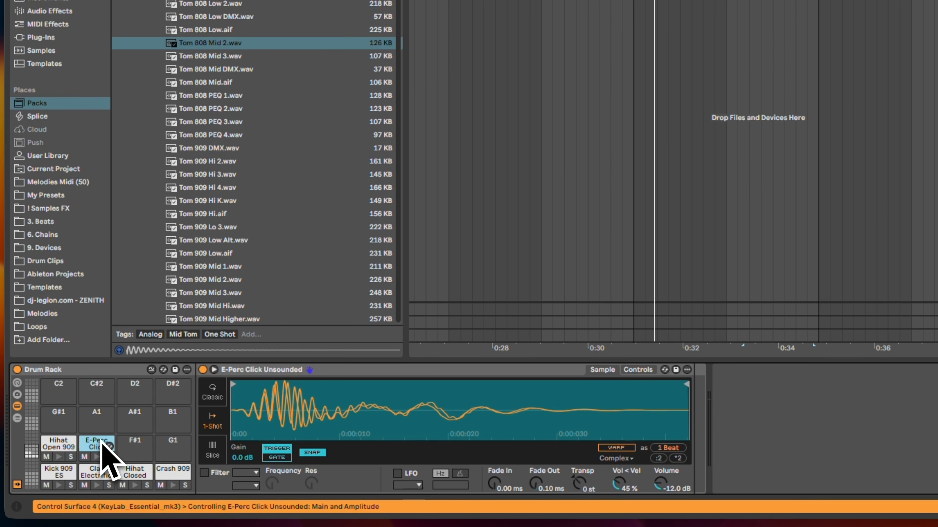
{"action": "left_click_drag", "start_coordinate": [238, 42], "coordinate": [358, 444]}
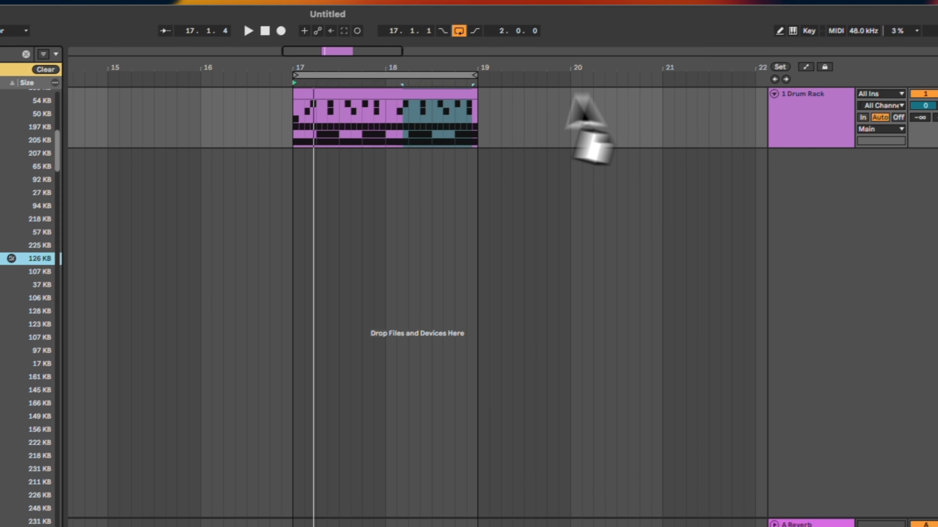
Play the pattern and set the Tom 808 Mid 2 chain's volume to -17 dB.
{"action": "left_click", "coordinate": [437, 92]}
{"action": "key", "text": "space"}
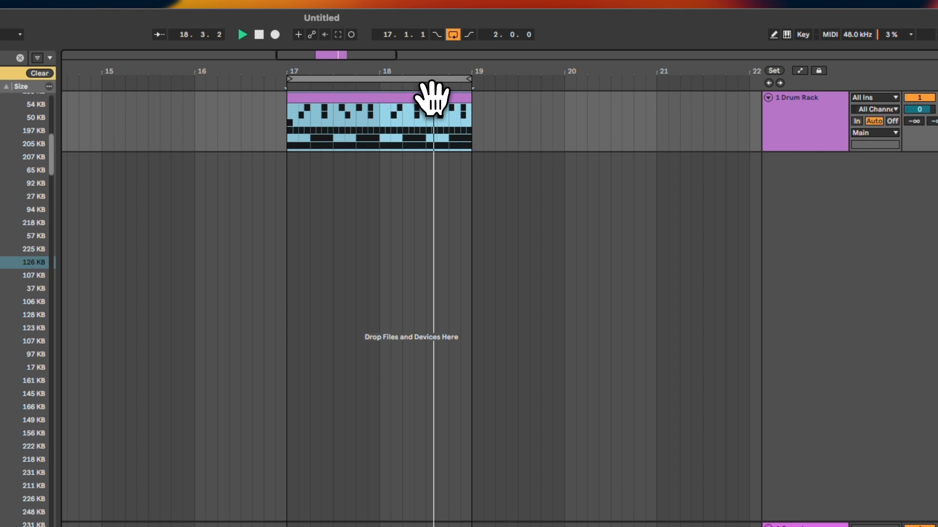
{"action": "left_click", "coordinate": [802, 121]}
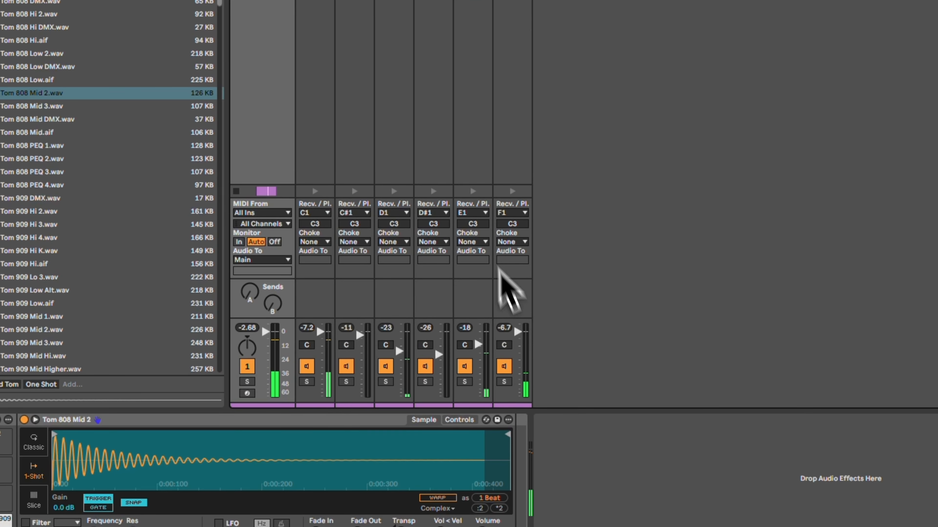
{"action": "left_click_drag", "start_coordinate": [520, 334], "coordinate": [520, 367]}
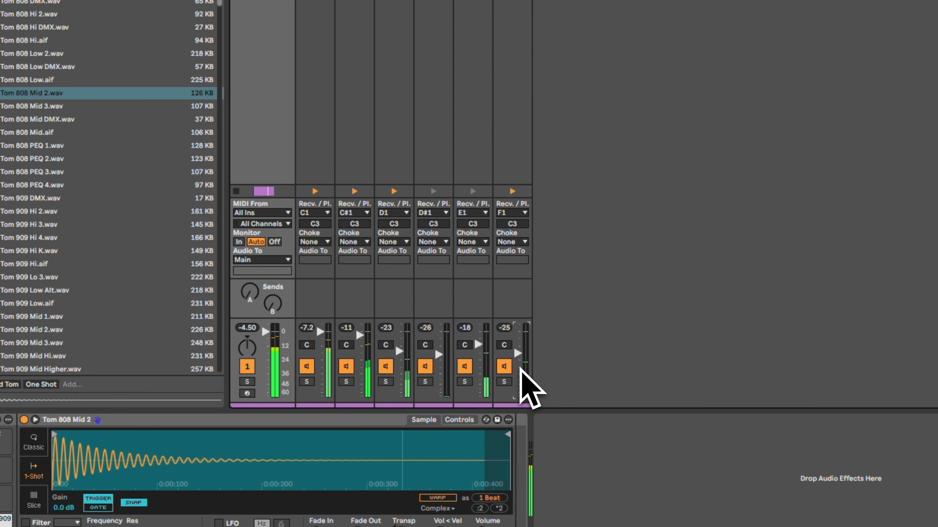
{"action": "key", "text": "Up"}
{"action": "key", "text": "Up"}
{"action": "key", "text": "Up"}
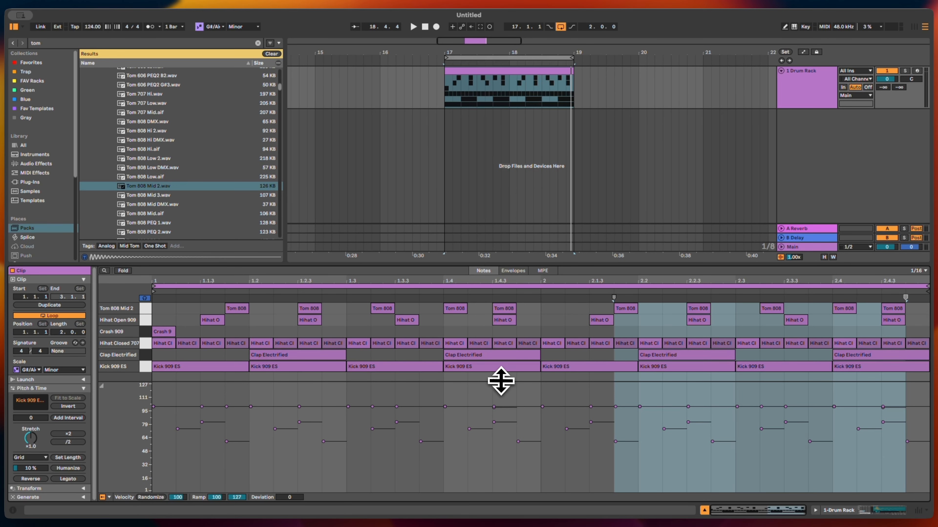
Reduce the height of the clip's velocity lane and inspect the kick, clap and closed hi-hat chains in Session View.
{"action": "left_click_drag", "start_coordinate": [501, 381], "coordinate": [498, 438]}
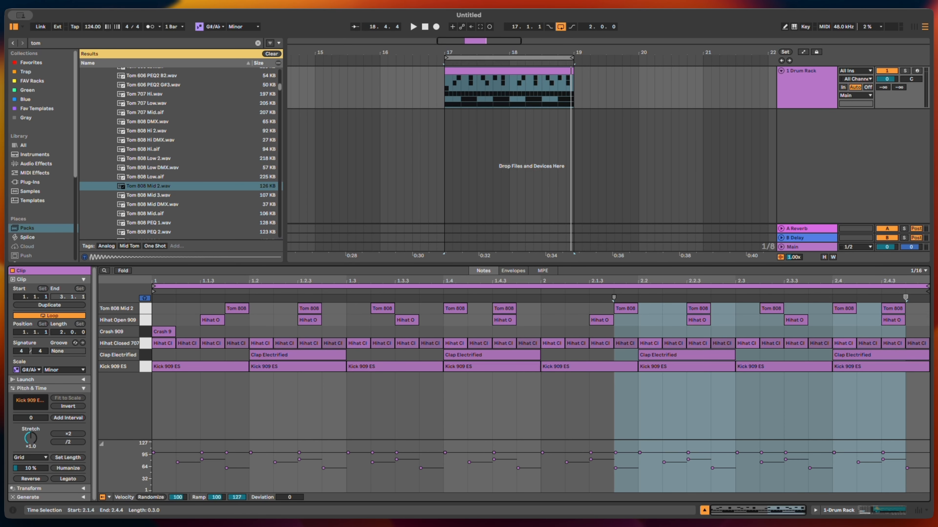
{"action": "key", "text": "Tab"}
{"action": "key", "text": "Tab"}
{"action": "key", "text": "Tab"}
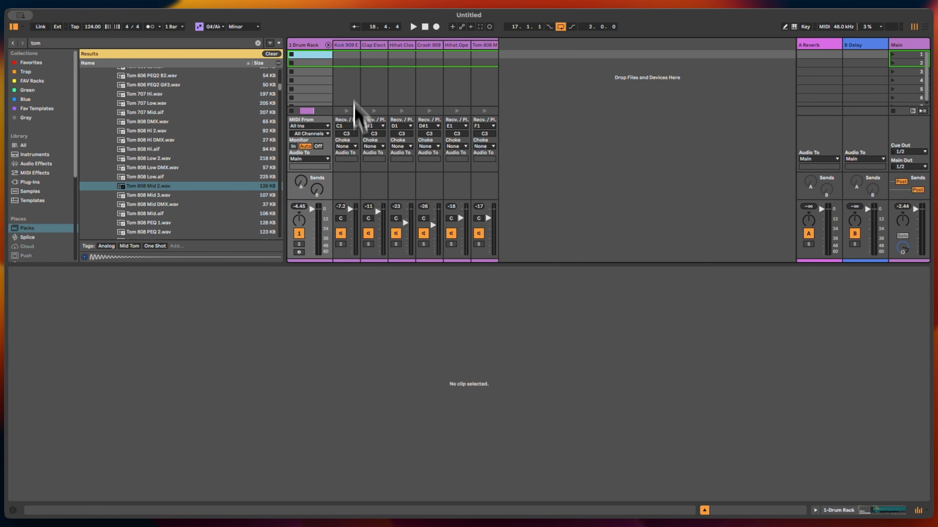
{"action": "left_click", "coordinate": [350, 46]}
{"action": "double_click", "coordinate": [372, 46]}
{"action": "left_click", "coordinate": [407, 45]}
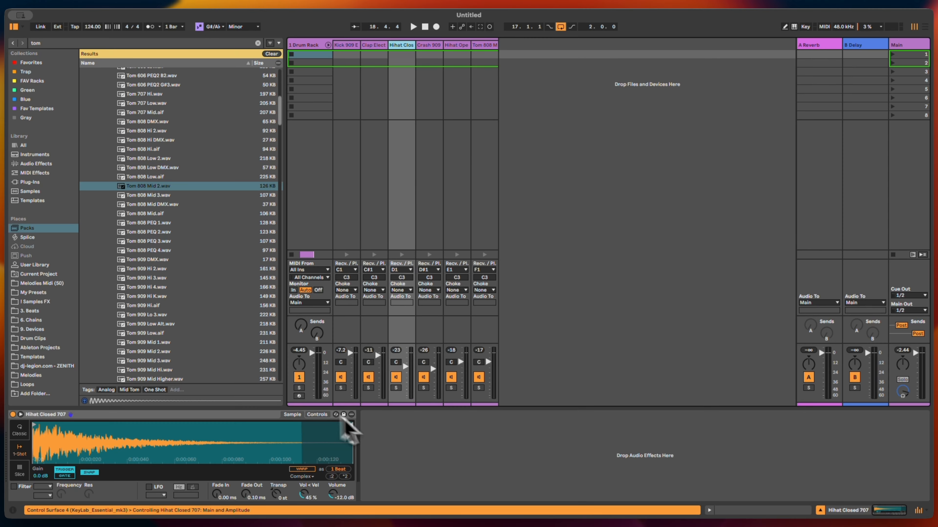
{"action": "key", "text": "Tab"}
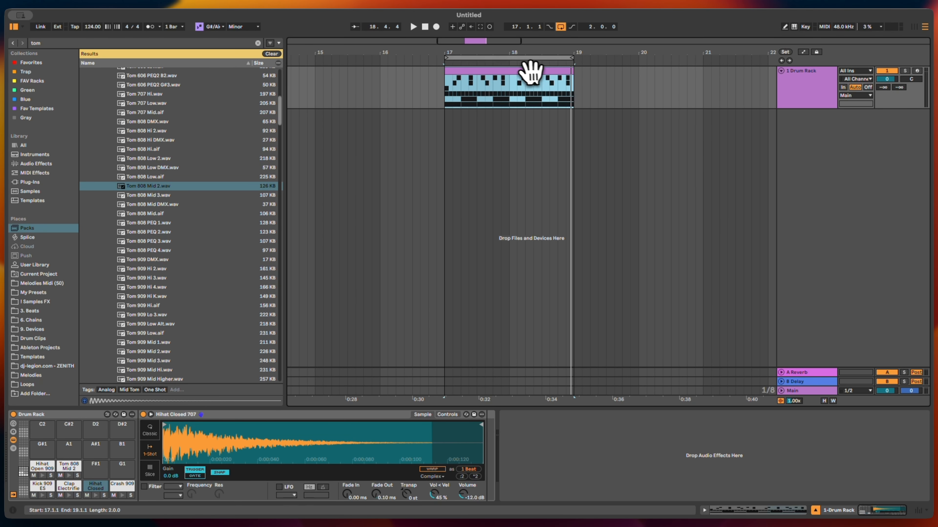
Duplicate the two-bar drum clip in the arrangement so that the copy starts at bar 19.
{"action": "left_click_drag", "start_coordinate": [522, 70], "coordinate": [664, 98]}
{"action": "scroll", "coordinate": [555, 157], "scroll_direction": "right", "scroll_amount": 5}
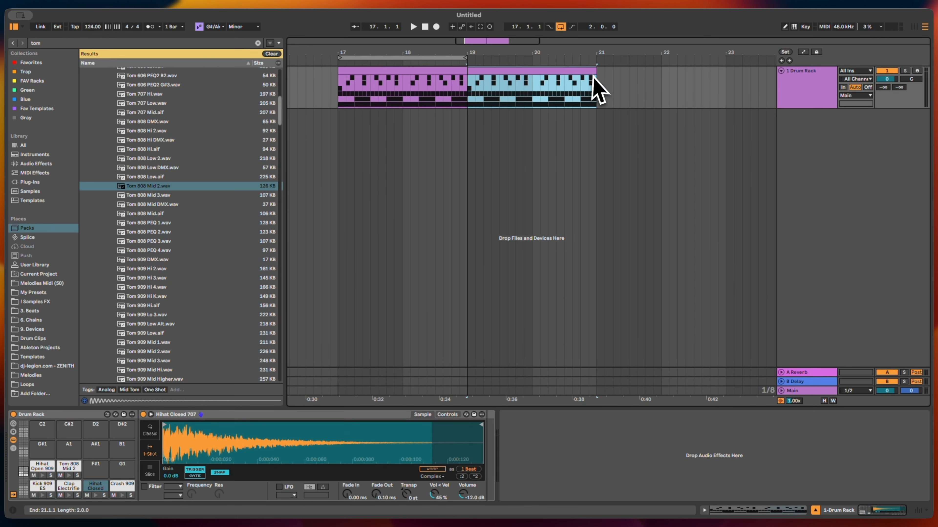
Split the duplicated clip at 20.4.1 and play its ending.
{"action": "left_click", "coordinate": [582, 85]}
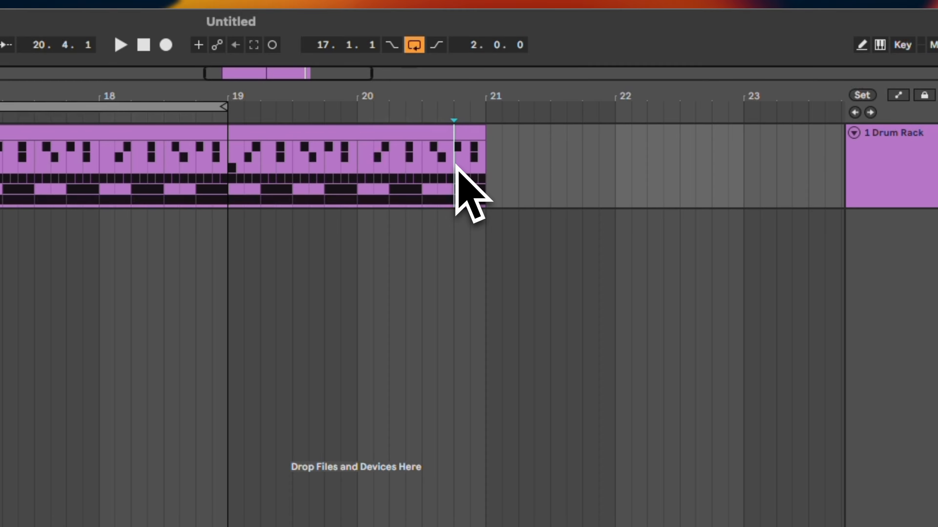
{"action": "mouse_move", "coordinate": [454, 166]}
{"action": "left_mouse_down"}
{"action": "mouse_move", "coordinate": [491, 184]}
{"action": "mouse_move", "coordinate": [462, 191]}
{"action": "mouse_move", "coordinate": [453, 170]}
{"action": "left_mouse_up"}
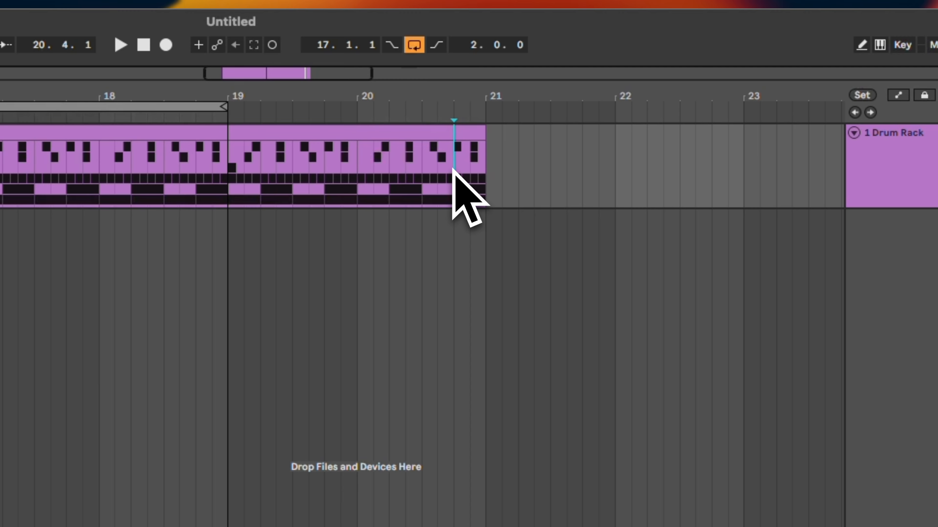
{"action": "left_click", "coordinate": [443, 134]}
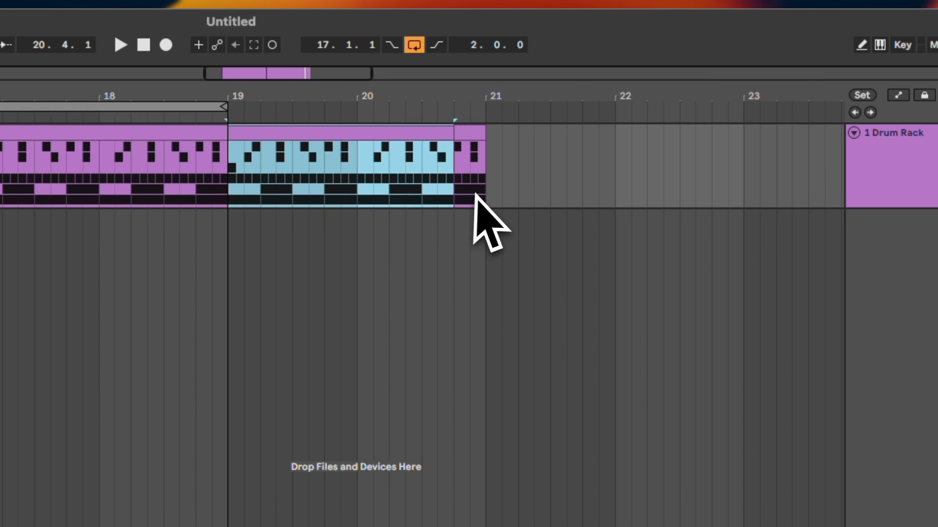
{"action": "left_click", "coordinate": [474, 130]}
{"action": "left_click", "coordinate": [535, 86]}
{"action": "left_click", "coordinate": [551, 75]}
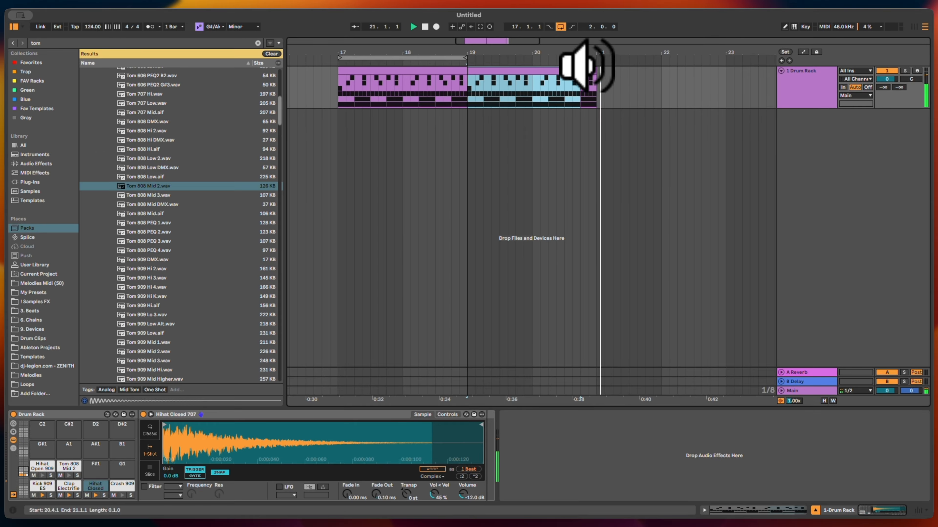
{"action": "key", "text": "space"}
In the split-off last beat, place Tom 808 Mid 2 on all four sixteenths and delete the kick, clap and hi-hat notes.
{"action": "left_click_drag", "start_coordinate": [585, 59], "coordinate": [586, 66]}
{"action": "double_click", "coordinate": [589, 72]}
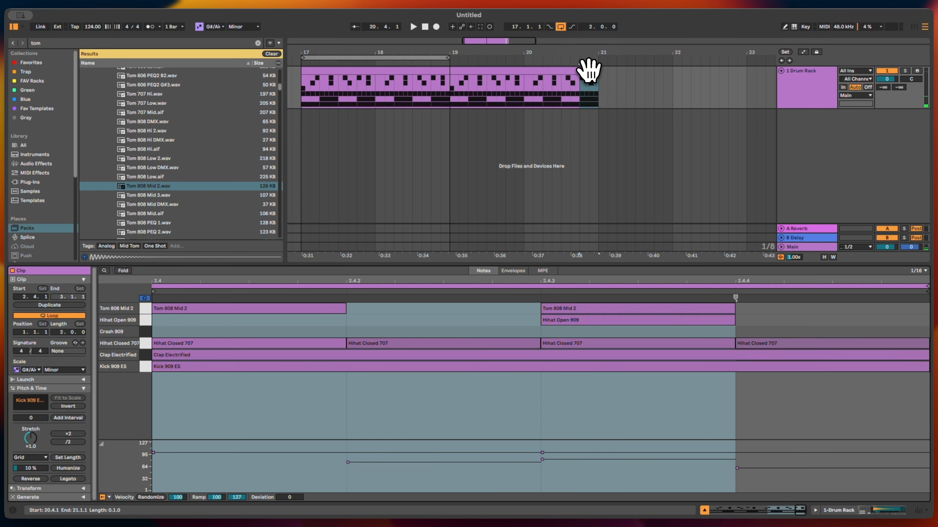
{"action": "left_click", "coordinate": [611, 415]}
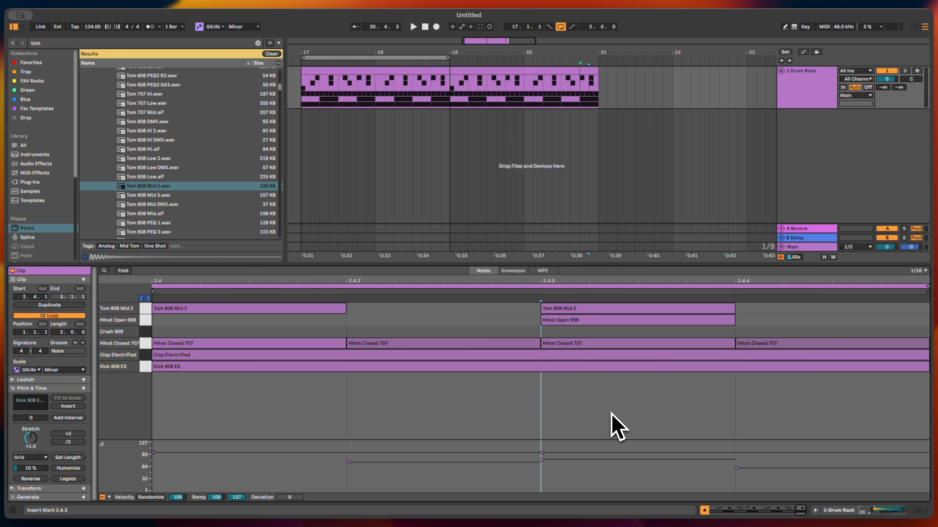
{"action": "left_click_drag", "start_coordinate": [687, 412], "coordinate": [343, 317]}
{"action": "left_click", "coordinate": [308, 400]}
{"action": "left_click_drag", "start_coordinate": [272, 393], "coordinate": [599, 371]}
{"action": "key", "text": "Delete"}
{"action": "left_click_drag", "start_coordinate": [266, 309], "coordinate": [828, 310]}
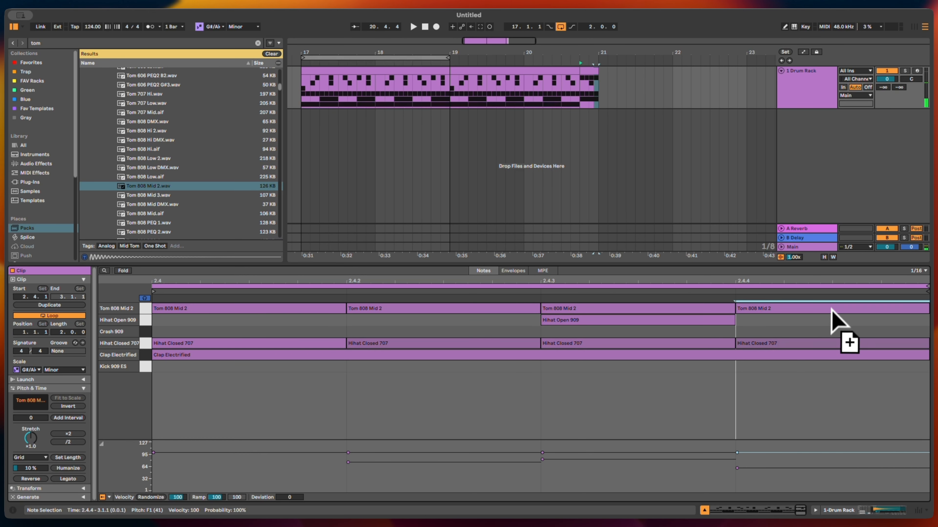
{"action": "left_click_drag", "start_coordinate": [228, 397], "coordinate": [828, 326]}
{"action": "key", "text": "Delete"}
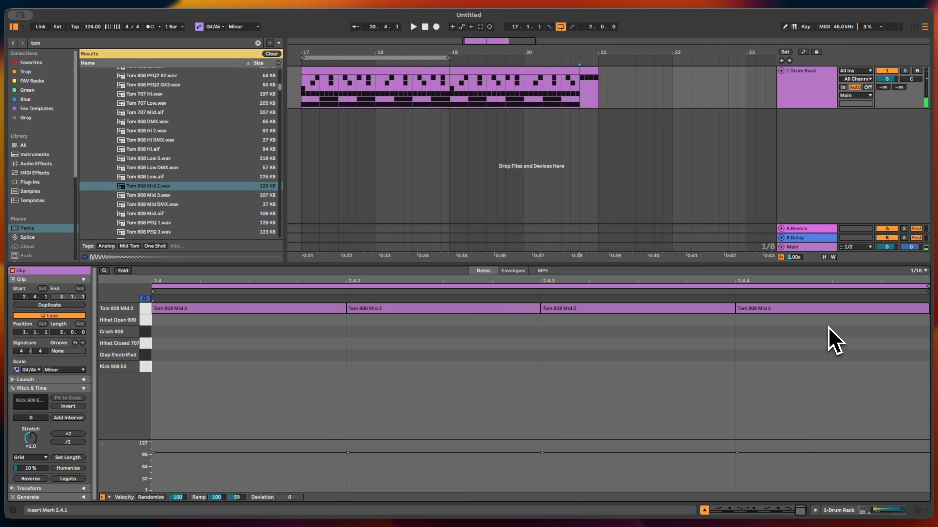
Play the tom fill, delete its one-beat clip and extend the preceding clip to bar 21.
{"action": "left_click", "coordinate": [546, 59]}
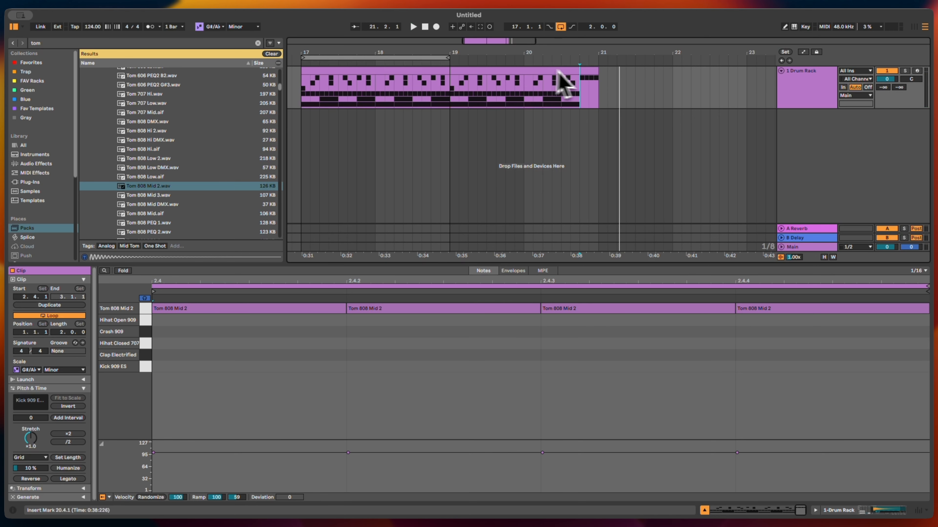
{"action": "left_click", "coordinate": [593, 71]}
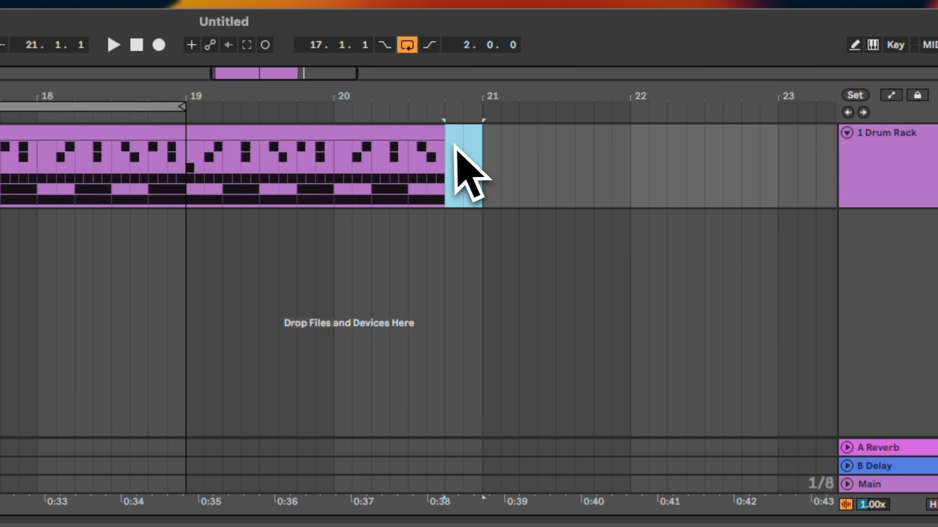
{"action": "left_click_drag", "start_coordinate": [445, 129], "coordinate": [474, 129]}
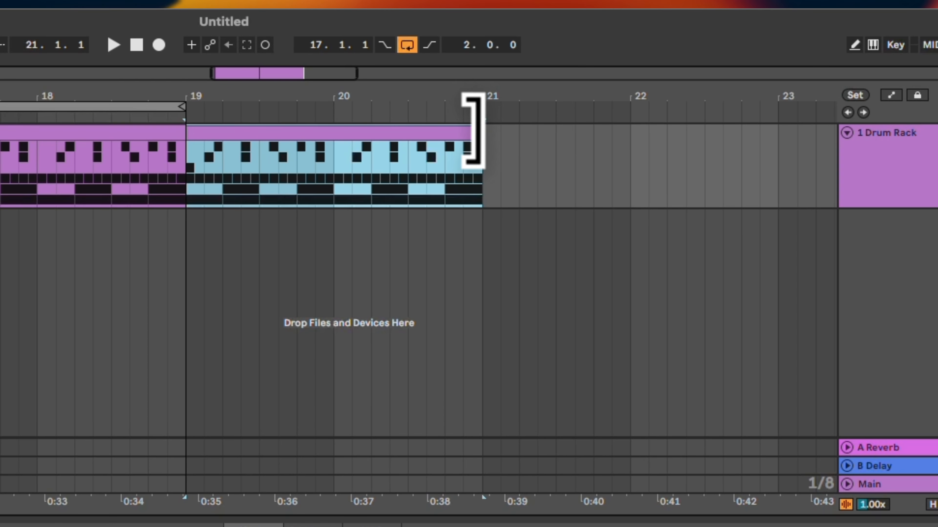